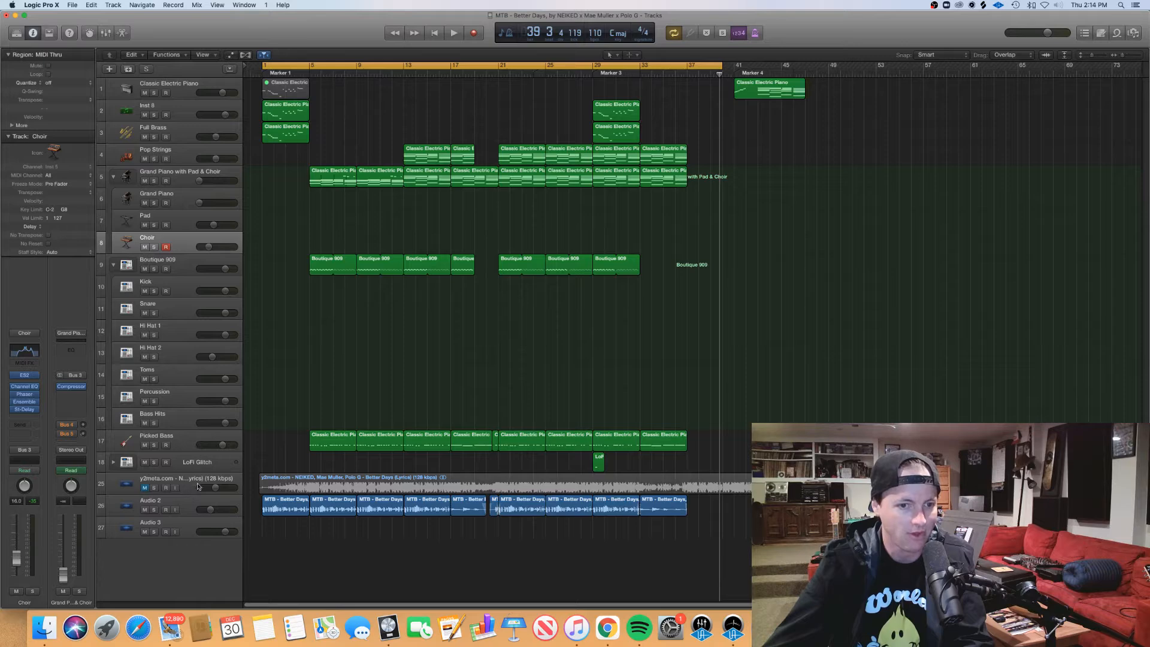
Step: Move the y2meta.com reference audio track below Audio 3 and hide it
drag(201, 481, 174, 535)
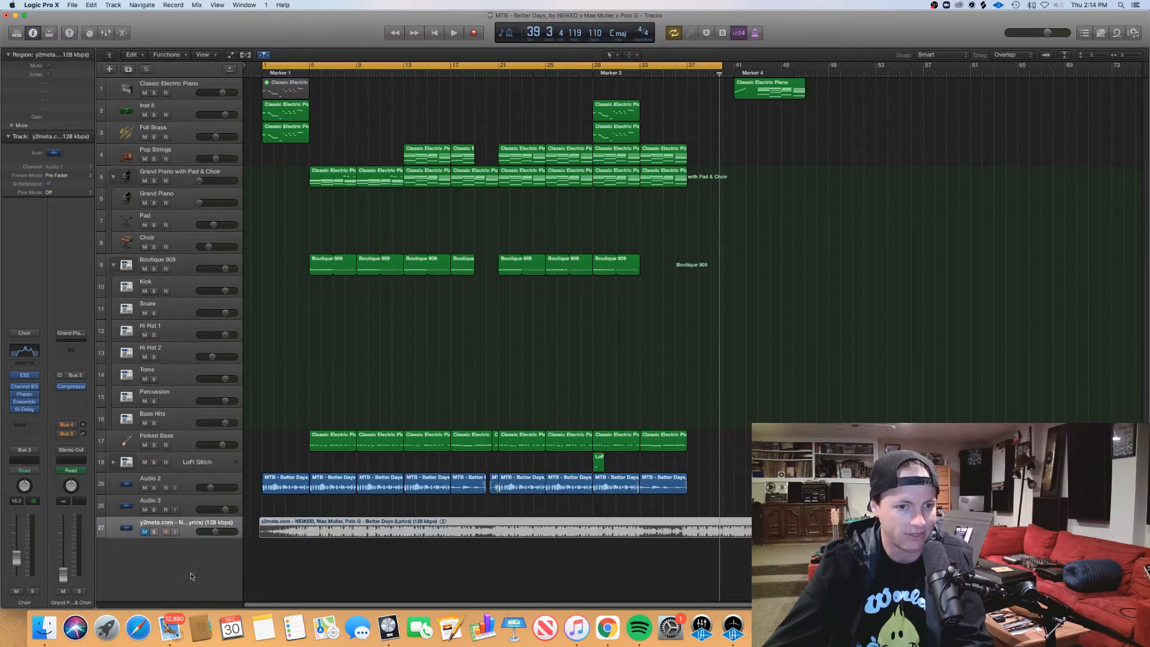
right_click(181, 526)
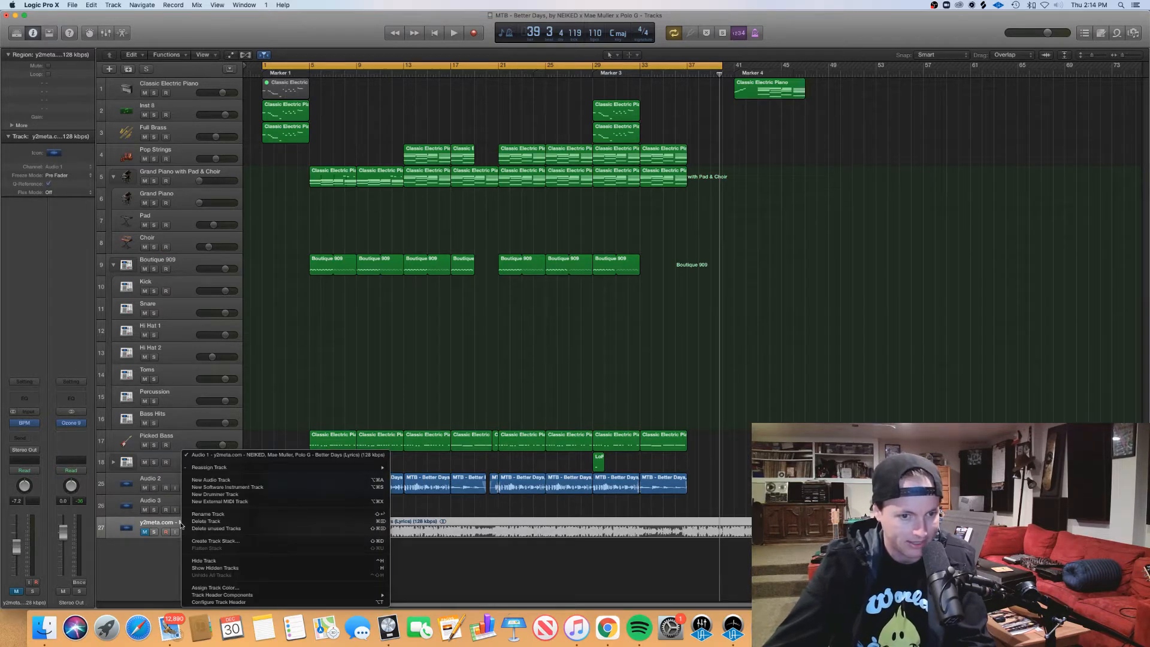
click(208, 557)
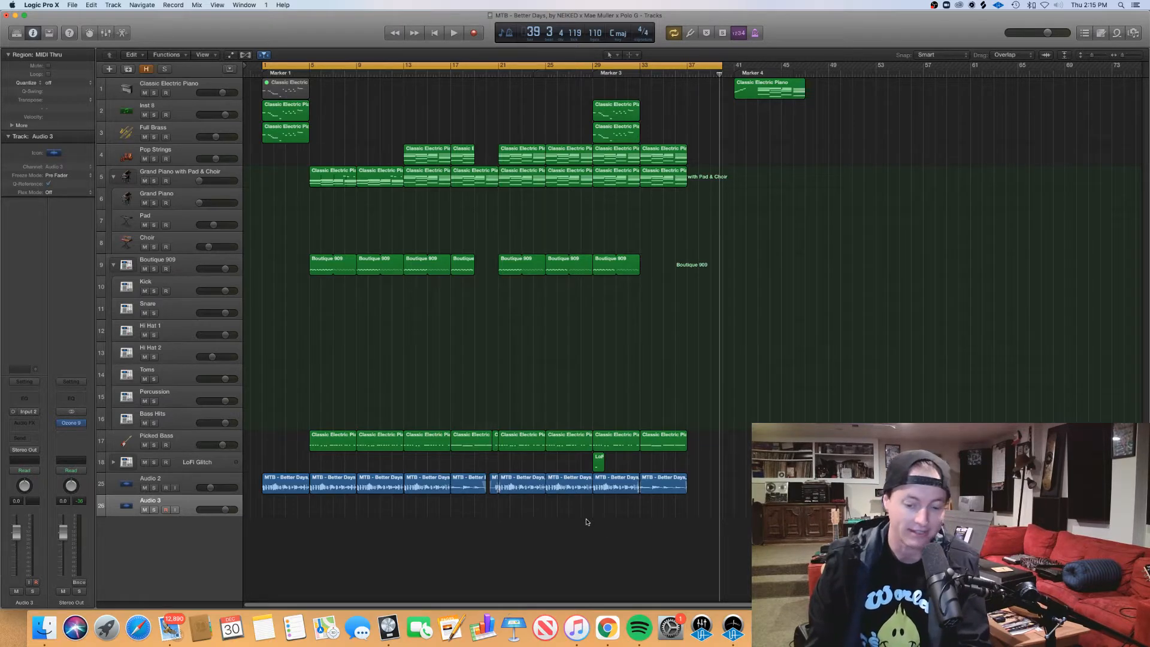
Step: Play the song and view the notes of the opening Inst 2 and Full Brass regions in the Piano Roll
key(space)
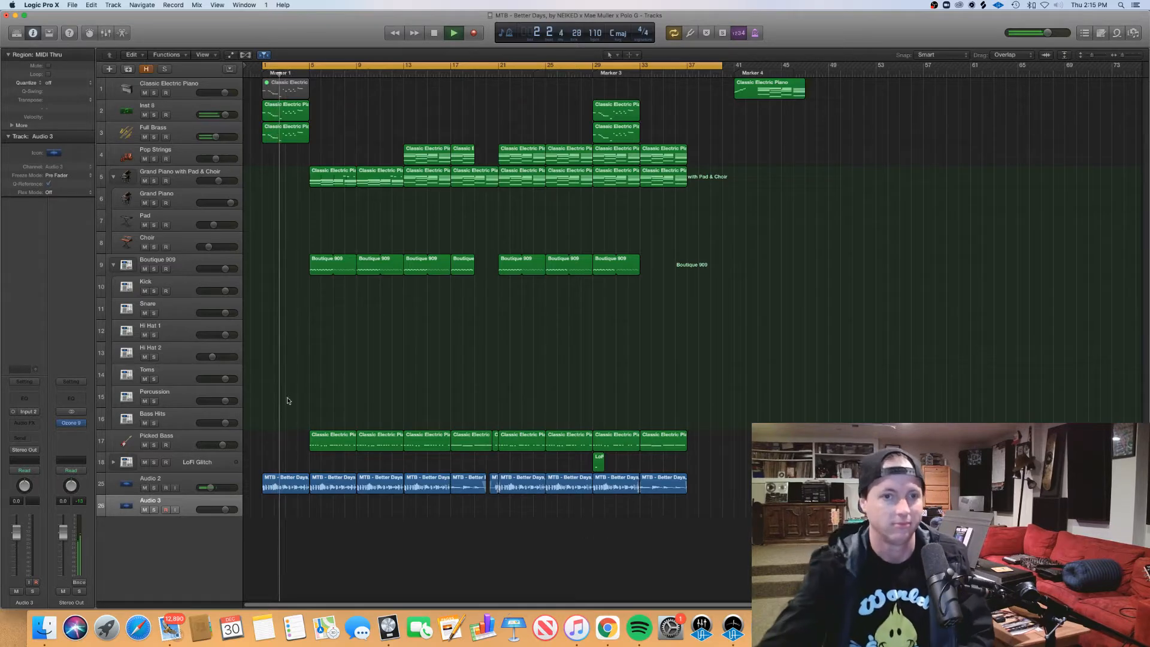
drag(366, 142, 298, 112)
key(p)
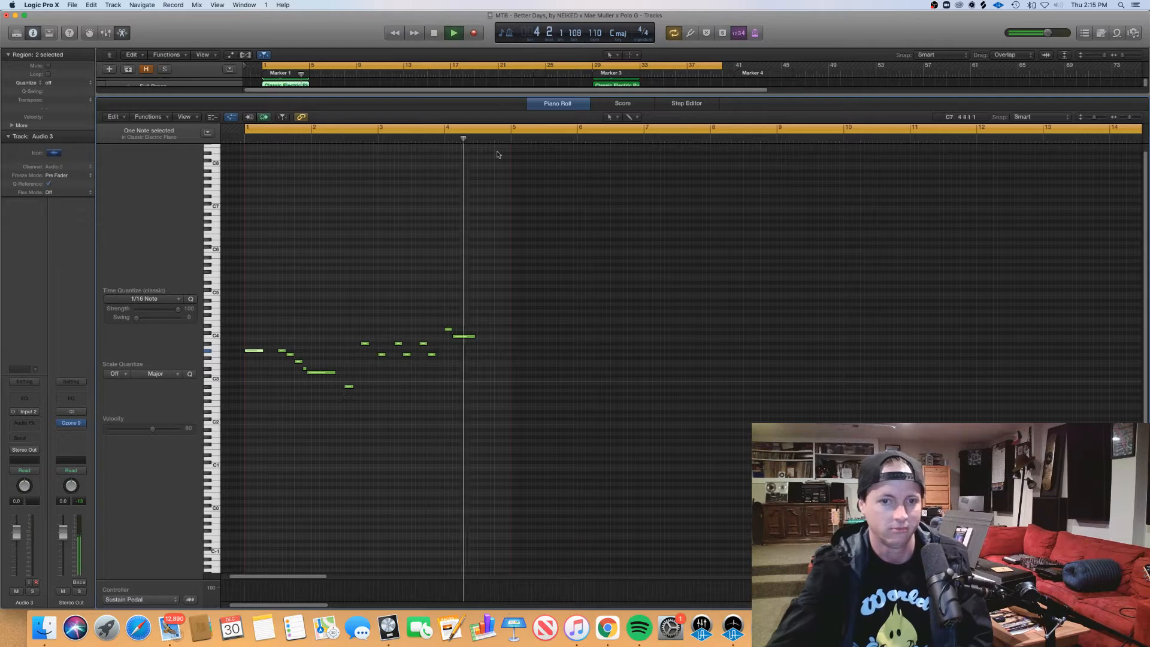
key(p)
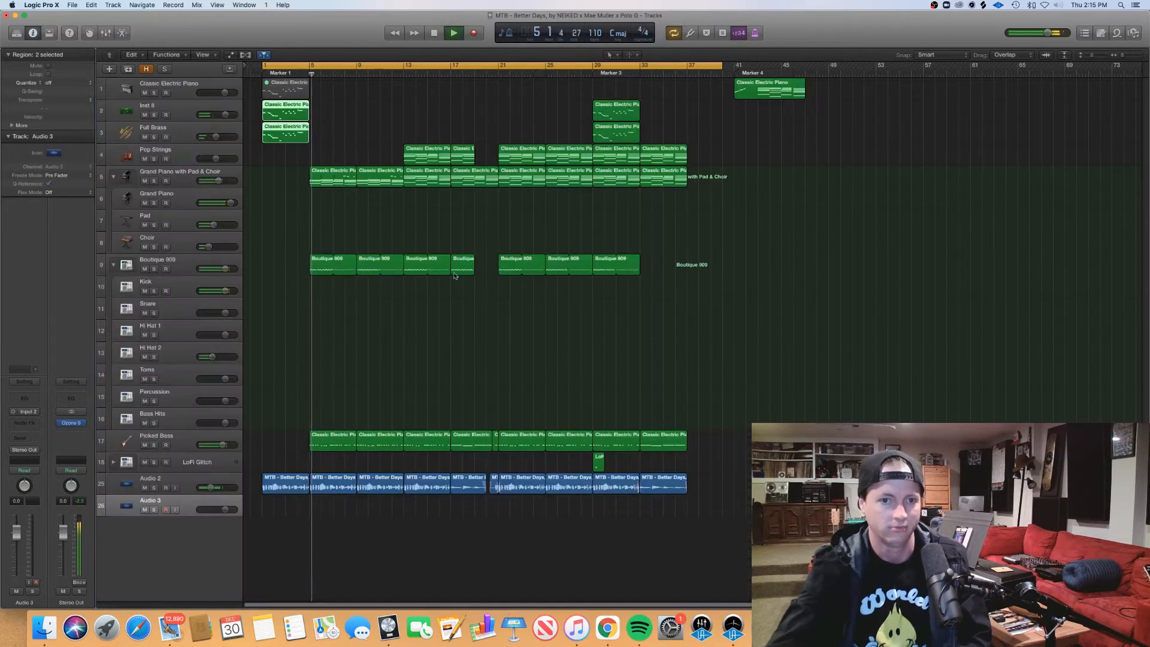
Step: Inspect the notes of the first two Picked Bass regions in the Piano Roll during playback
click(346, 424)
drag(358, 426, 279, 441)
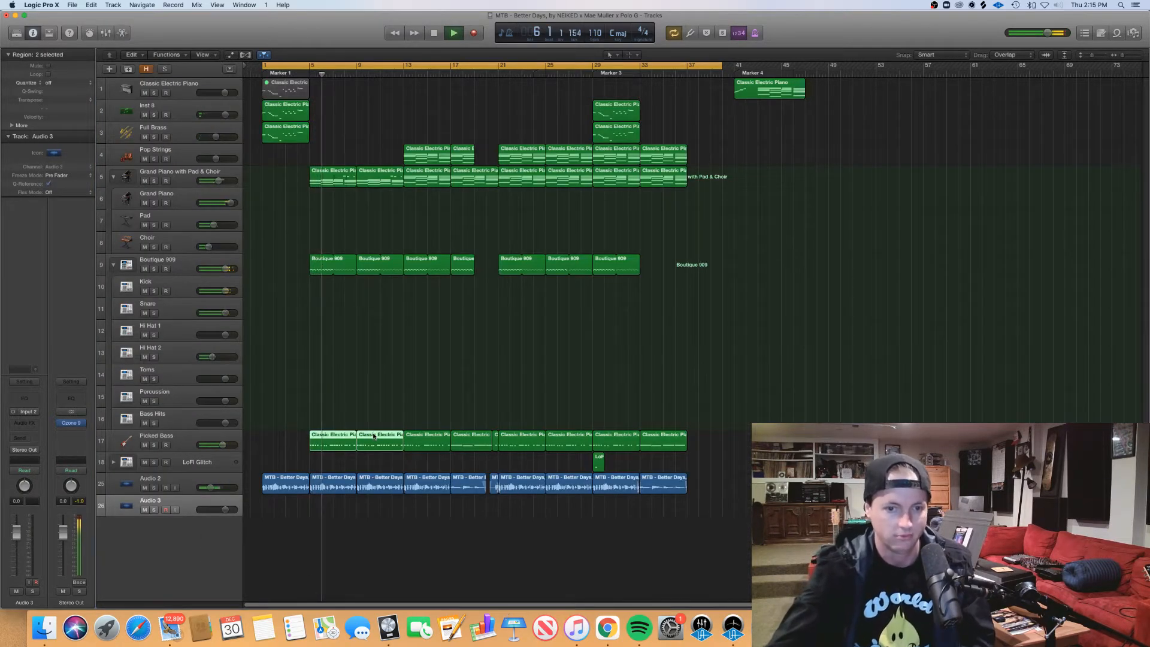
key(p)
scroll(544, 459, right, 5)
scroll(522, 454, up, 3)
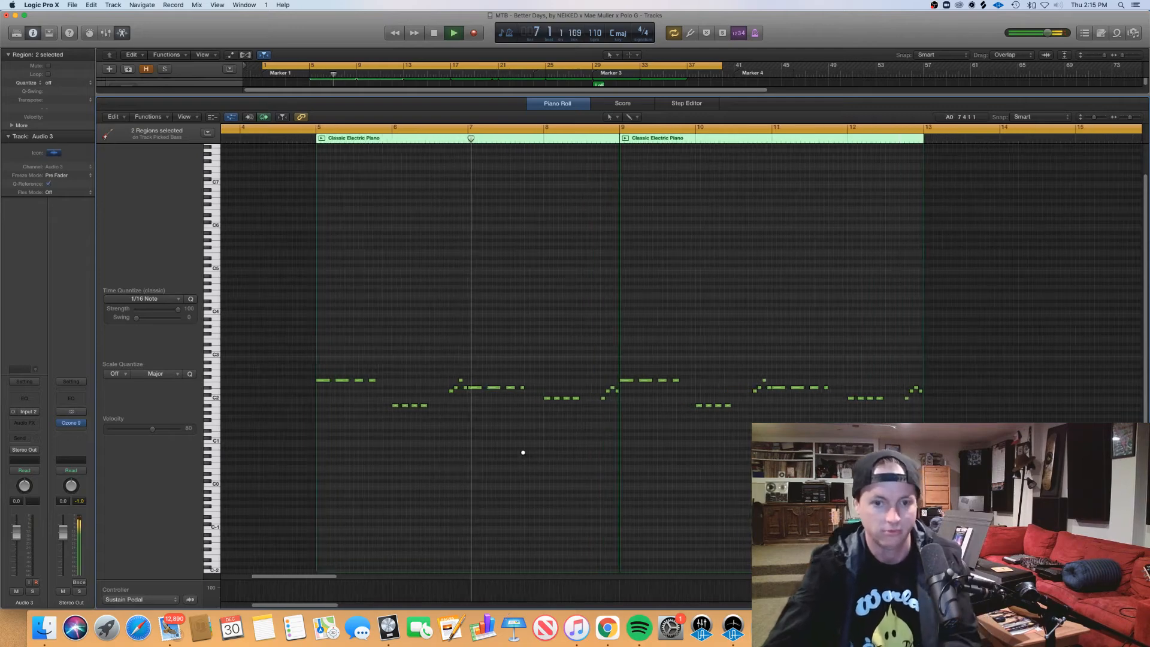
scroll(522, 454, up, 2)
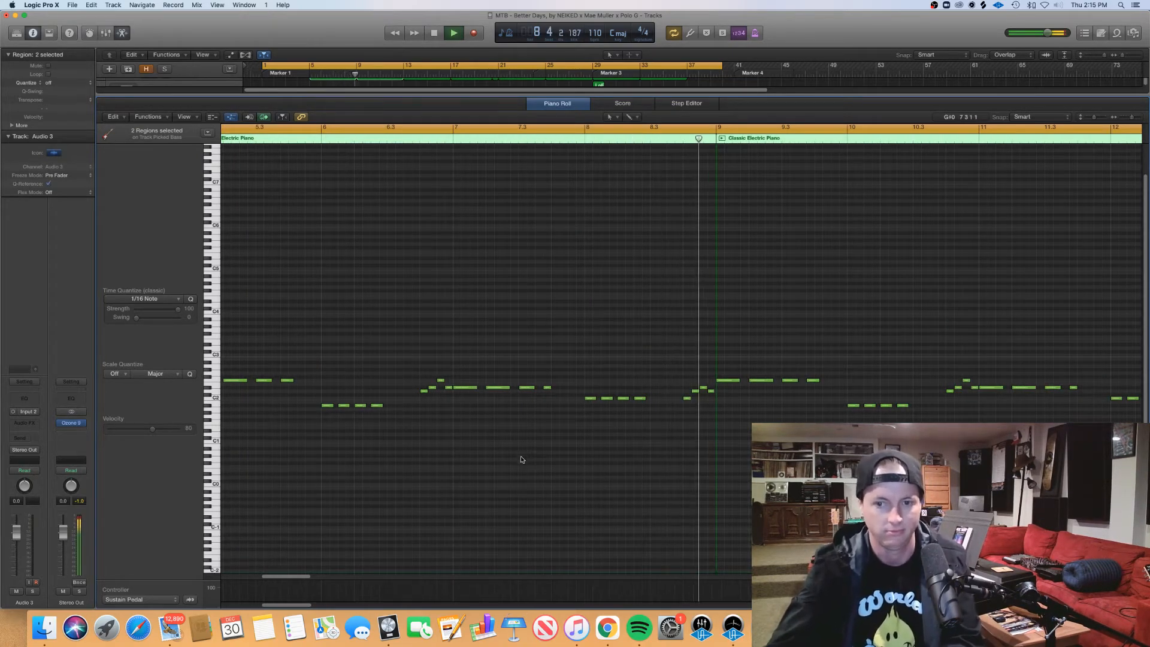
key(e)
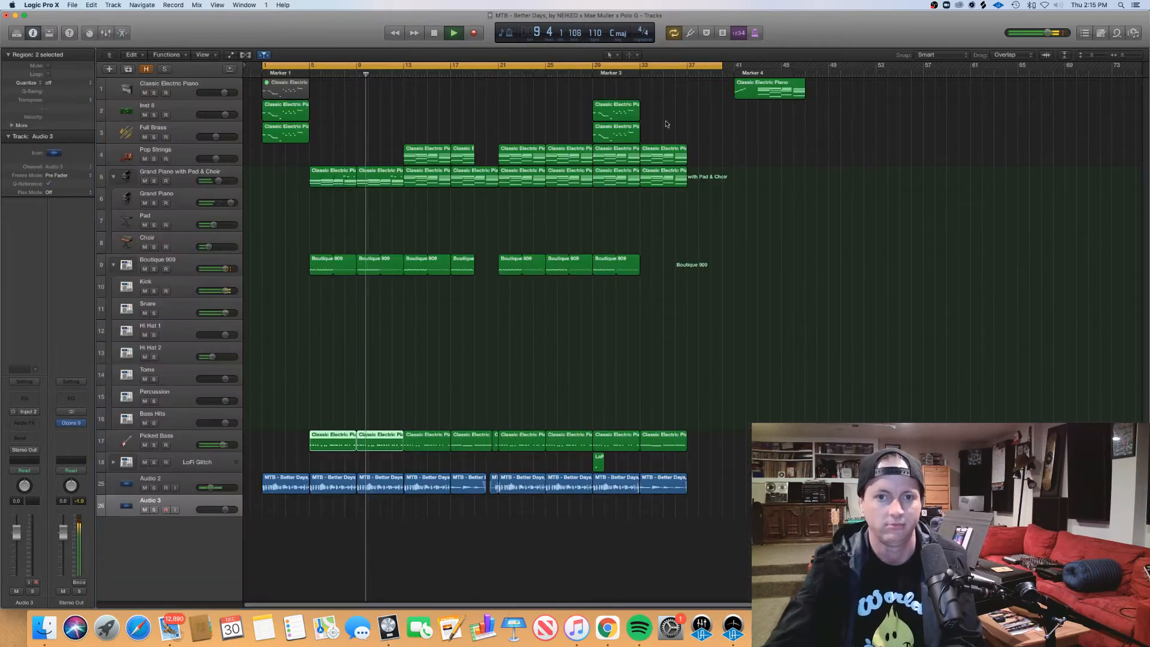
Step: Inspect the chords and melody of the Grand Piano with Pad & Choir region at bar 9 in the Piano Roll
click(384, 172)
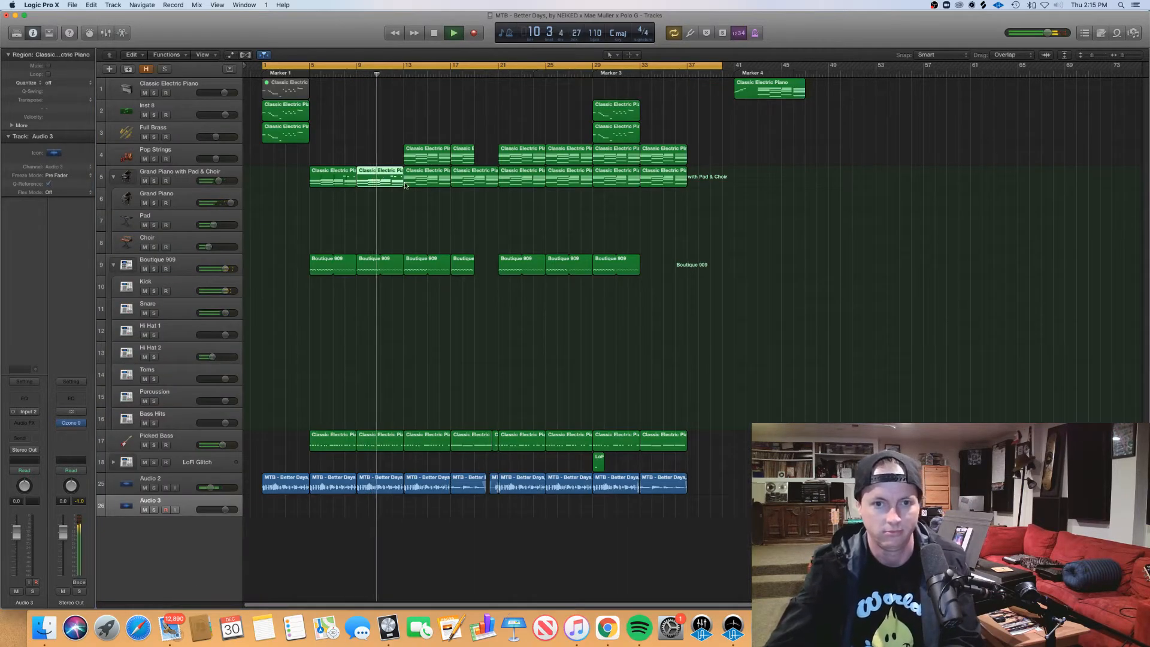
double_click(389, 175)
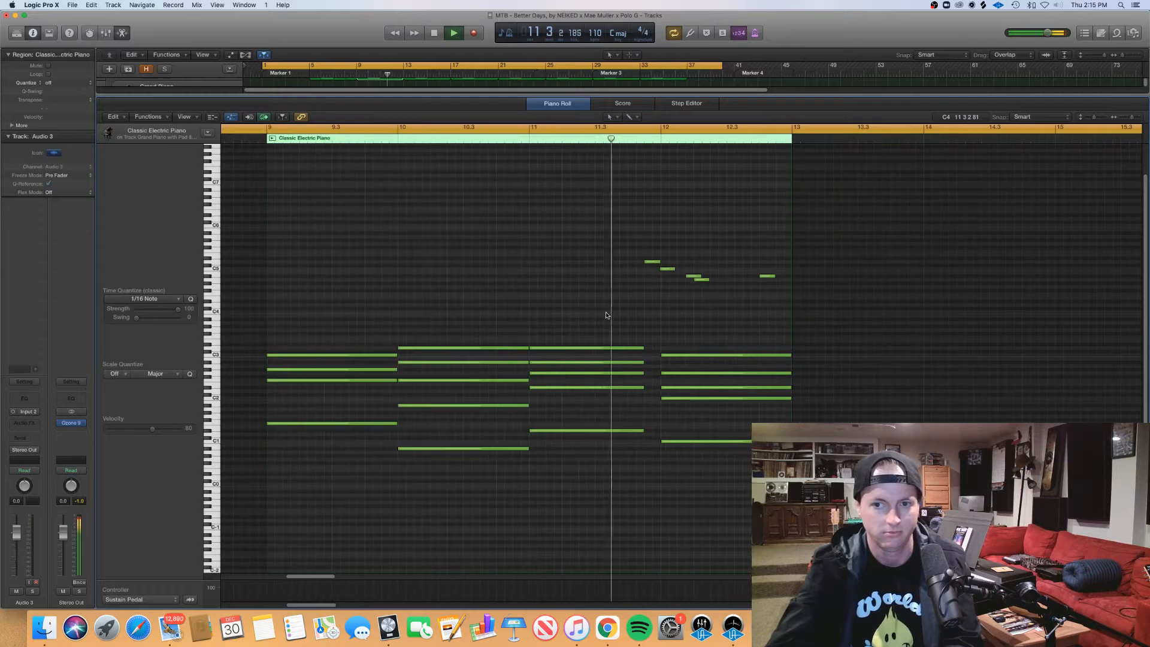
scroll(605, 315, left, 3)
scroll(606, 316, left, 1)
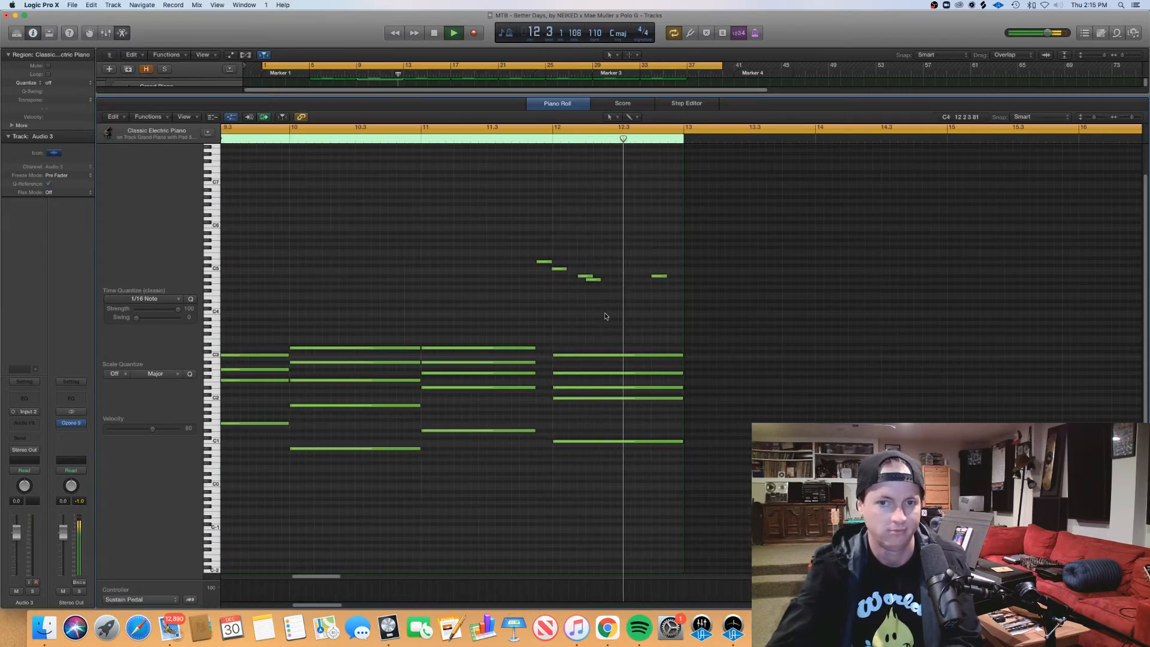
double_click(581, 98)
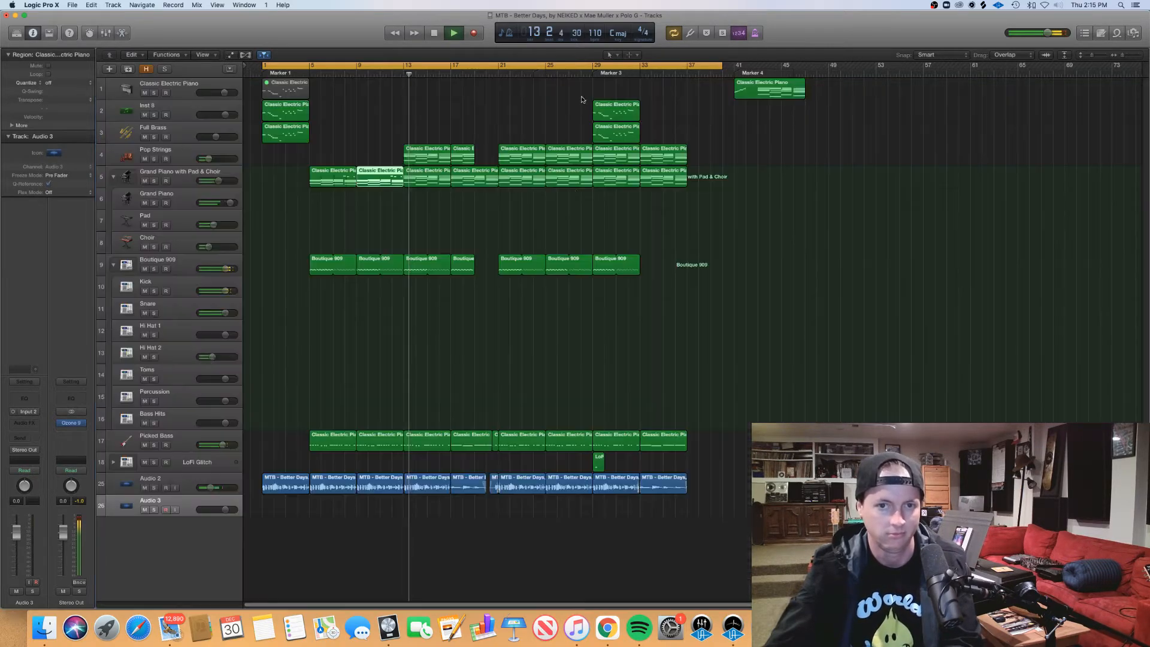
Step: Show track automation, slightly raise the Pop Strings volume curve around bar 17, and hide the automation
click(427, 152)
shift+click(459, 152)
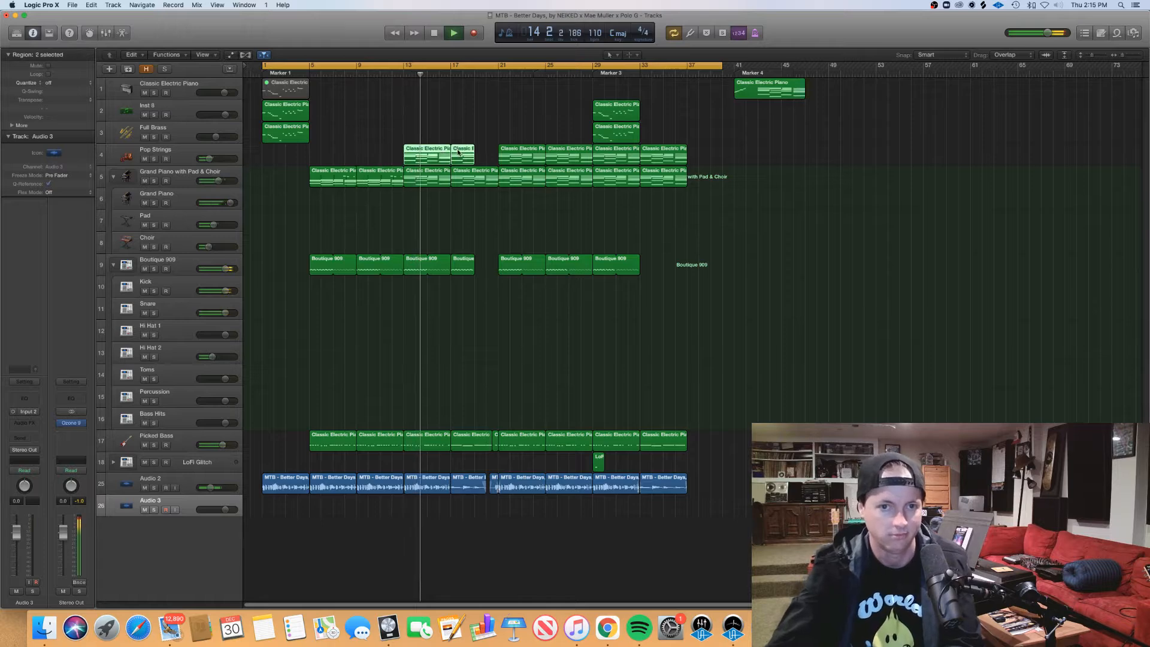
key(a)
click(456, 176)
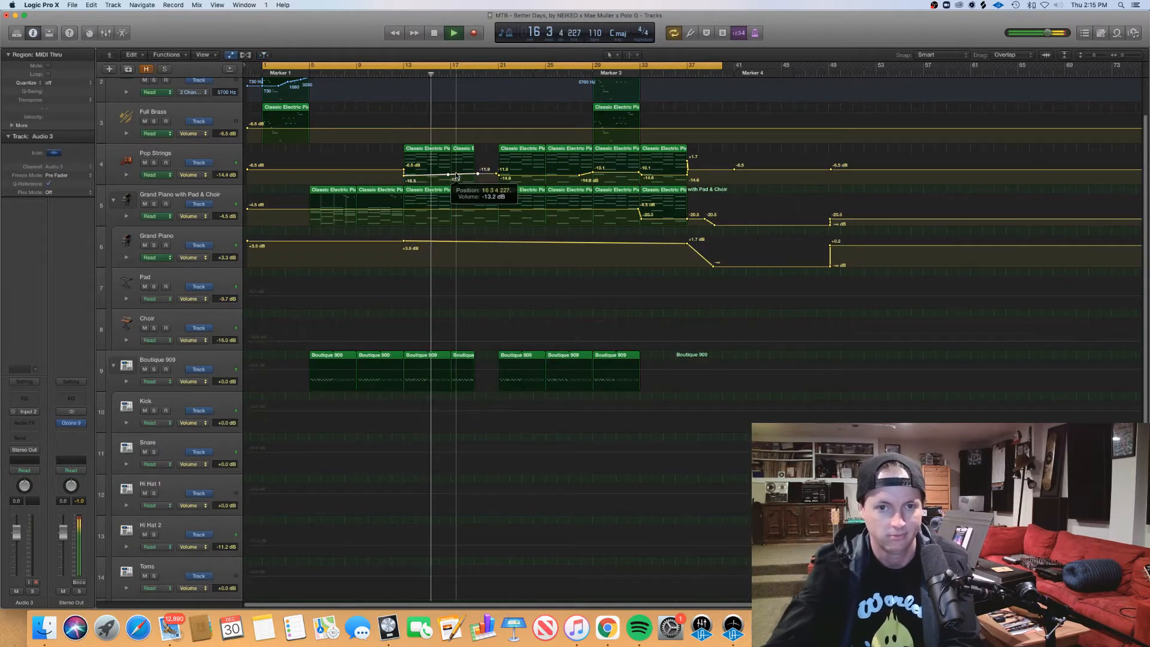
drag(456, 175, 459, 173)
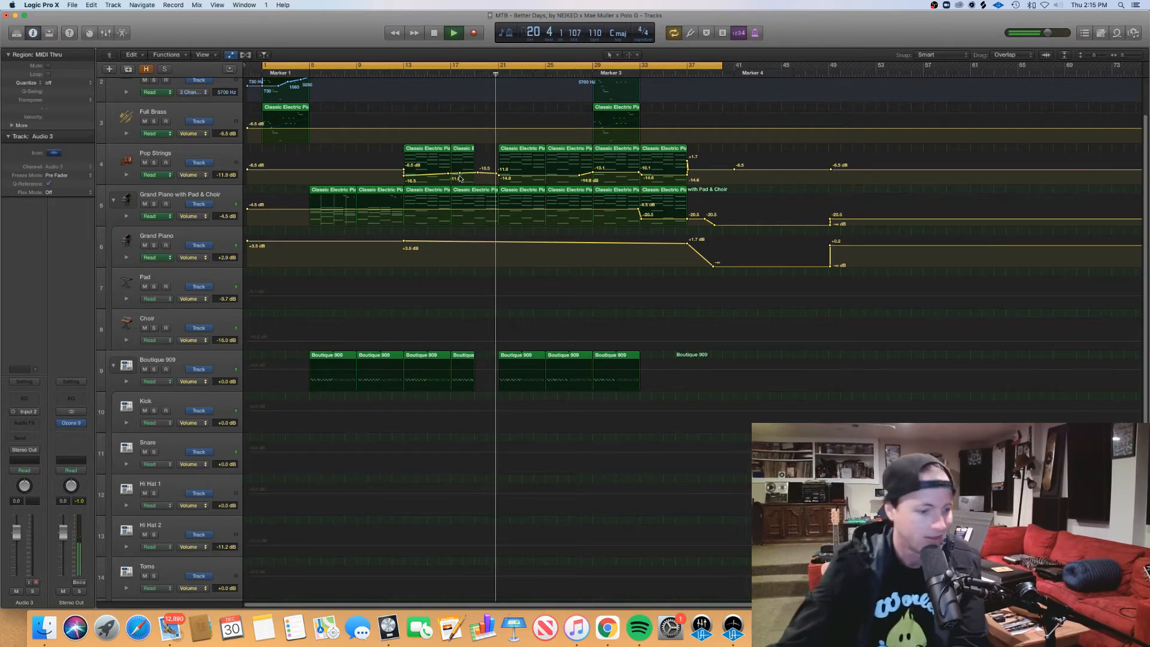
key(a)
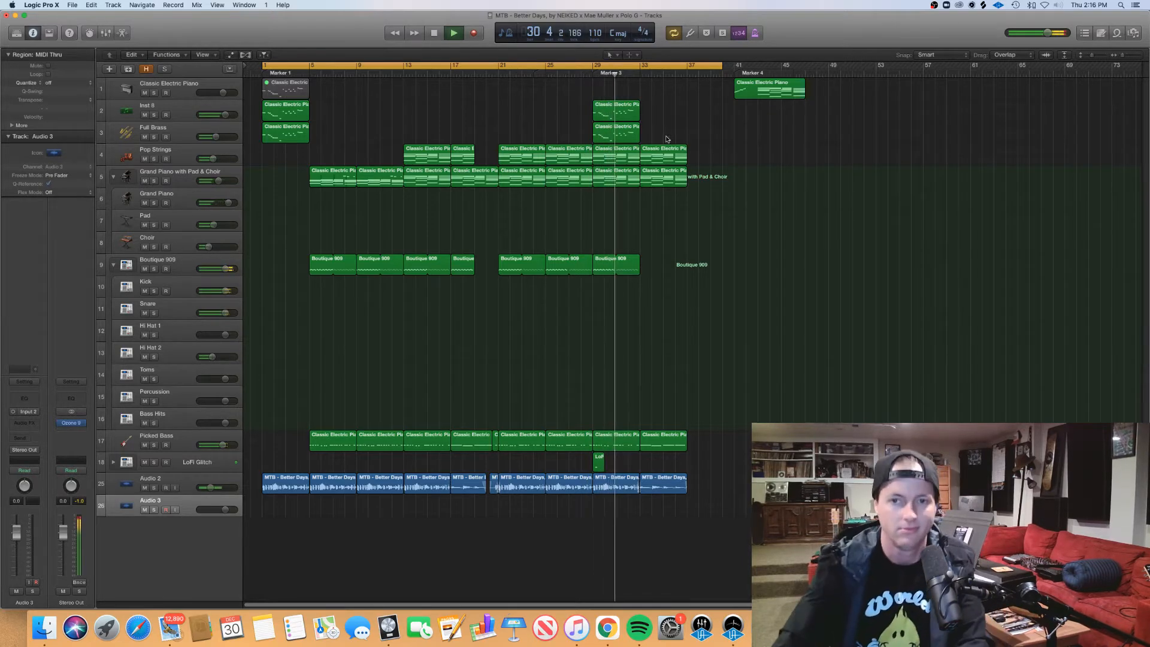
Step: View the notes of the Inst 2 and Full Brass regions at Marker 3 in the Piano Roll
drag(666, 133, 627, 111)
double_click(627, 111)
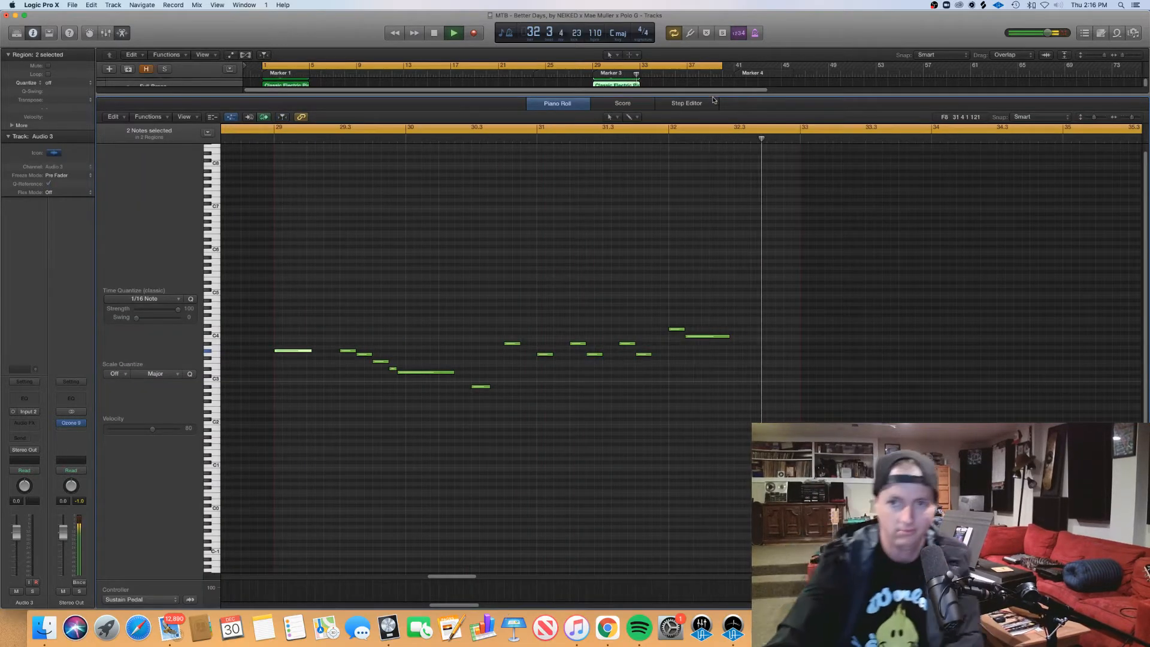
key(e)
click(703, 128)
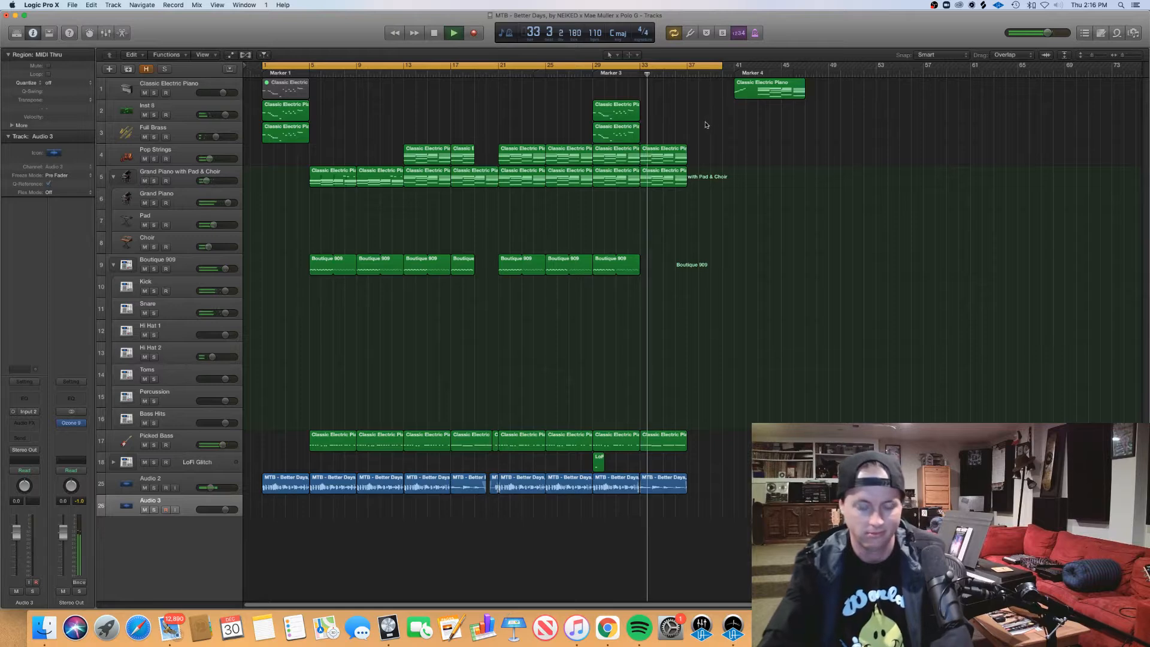
Step: Inspect the sustained notes of the last Picked Bass region at bar 33, and stop playback
double_click(676, 437)
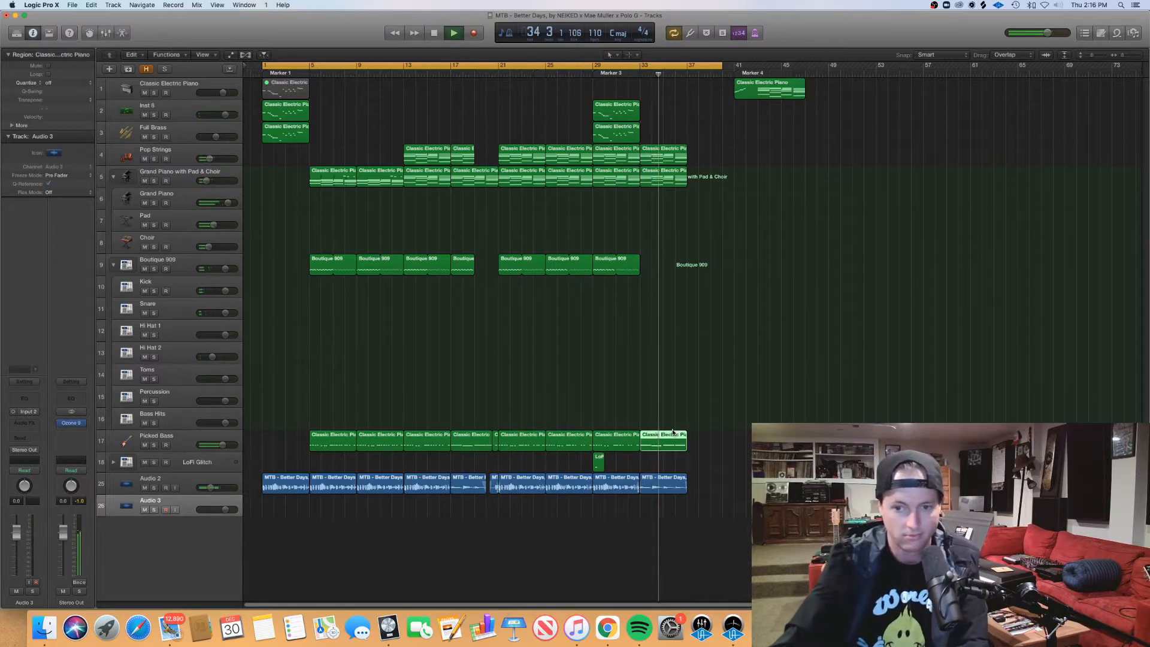
scroll(681, 425, right, 8)
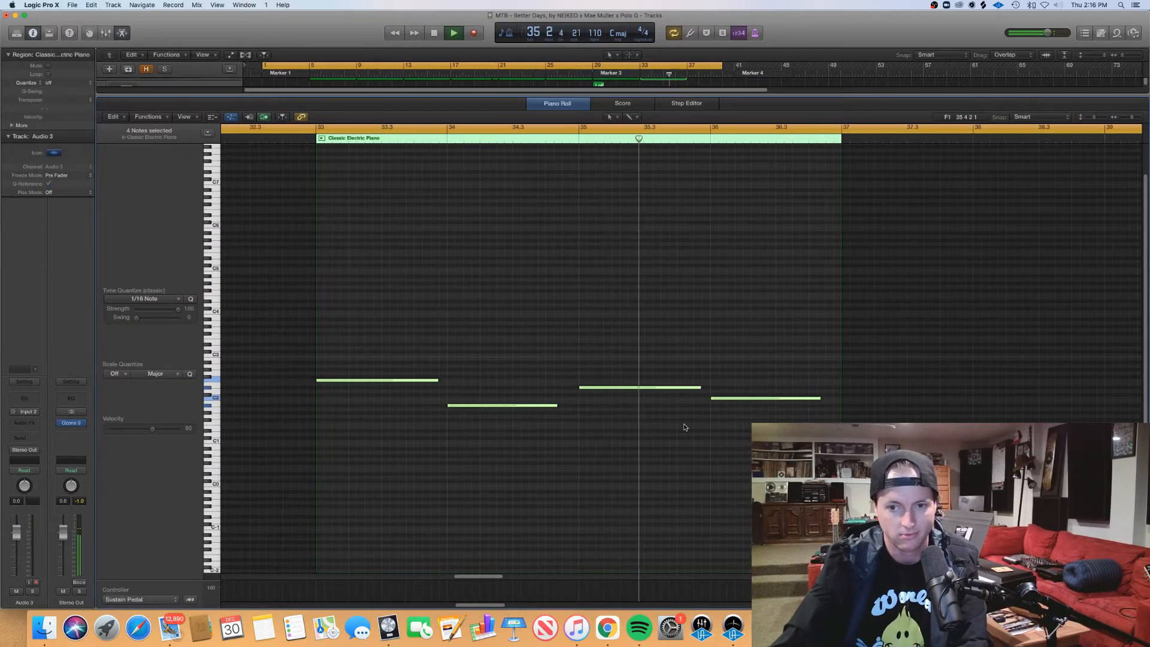
click(684, 426)
scroll(684, 425, left, 3)
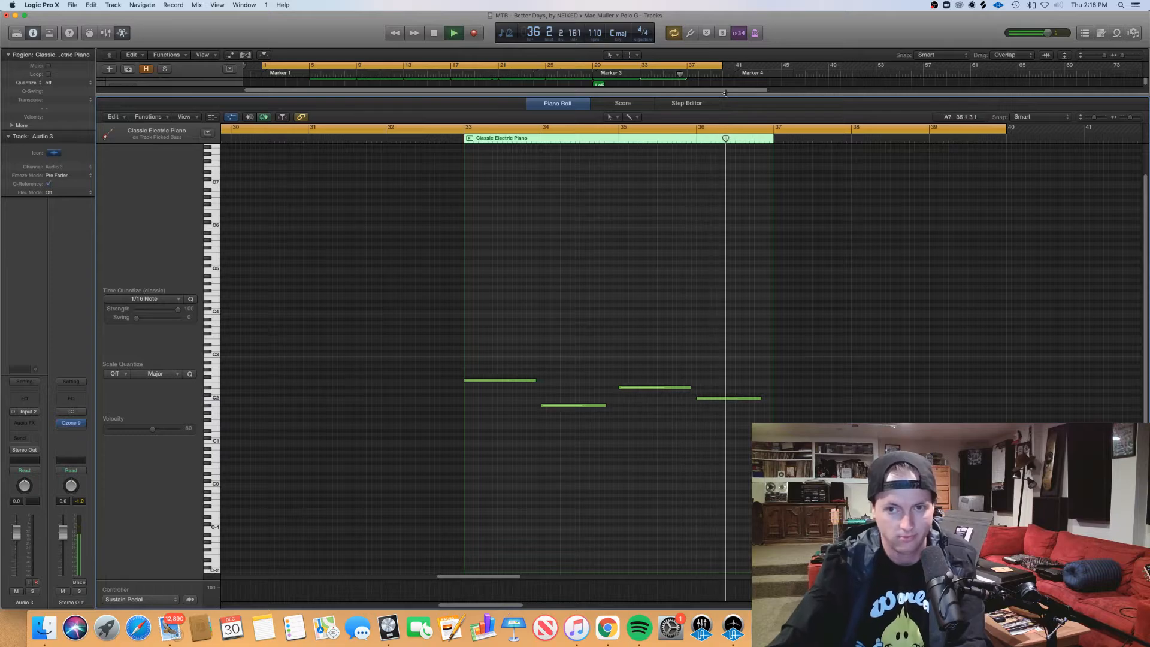
key(p)
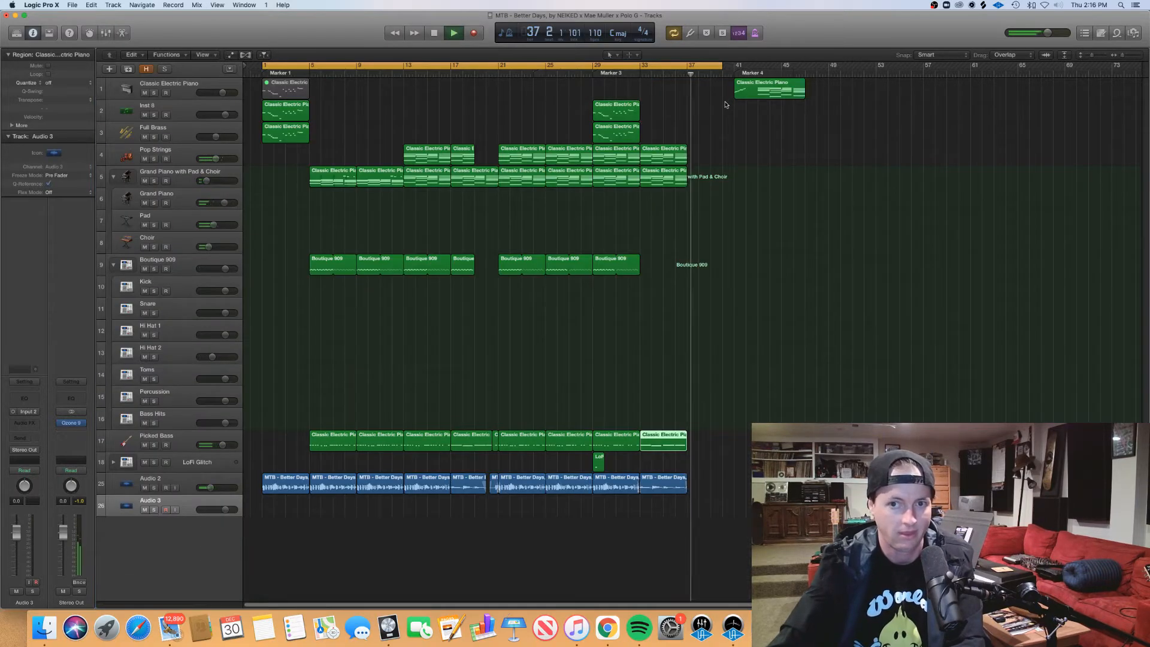
key(space)
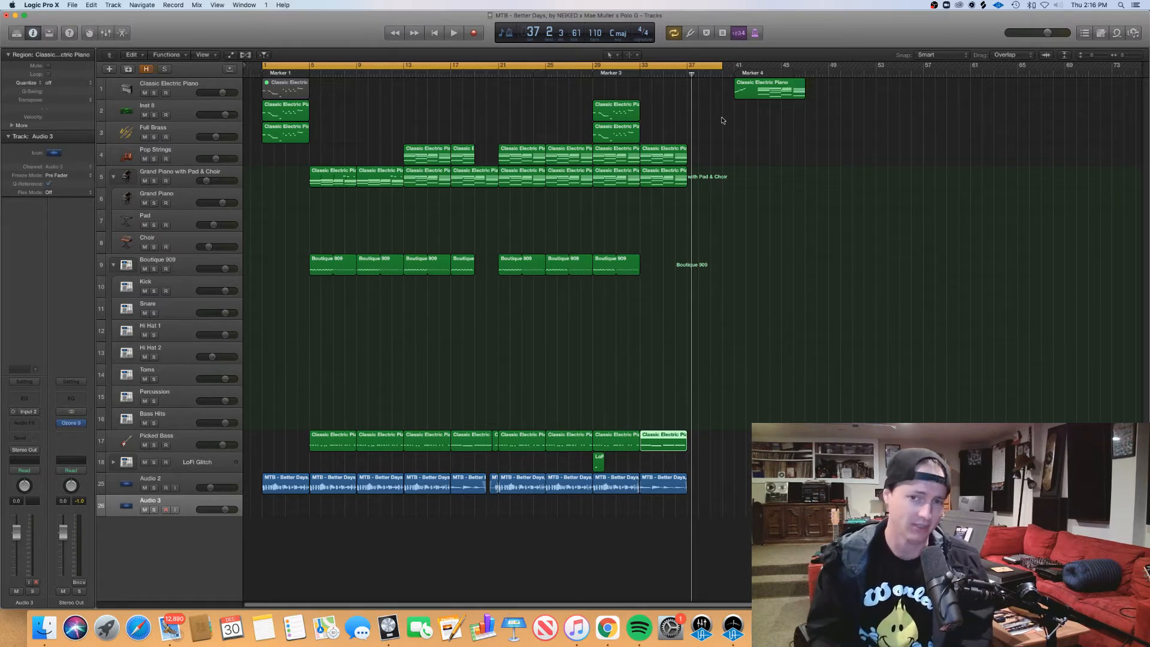
Step: Open the Classic Electric Piano region at Marker 4 and audition individual notes of its ascending scale
double_click(762, 93)
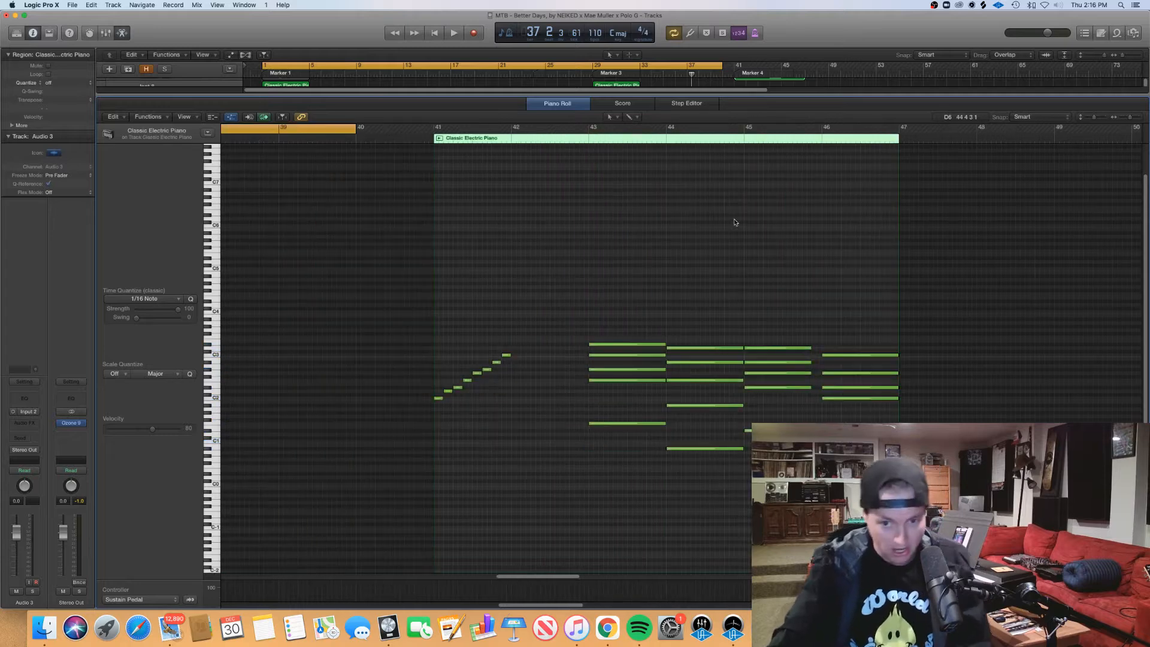
click(447, 391)
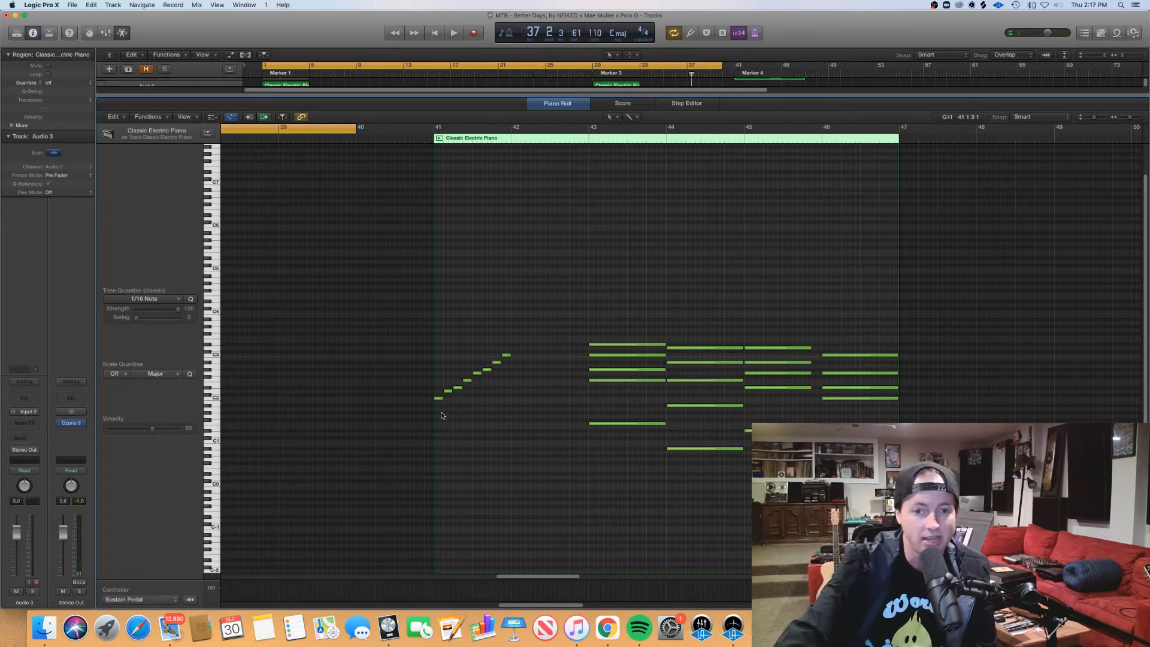
click(448, 391)
click(458, 386)
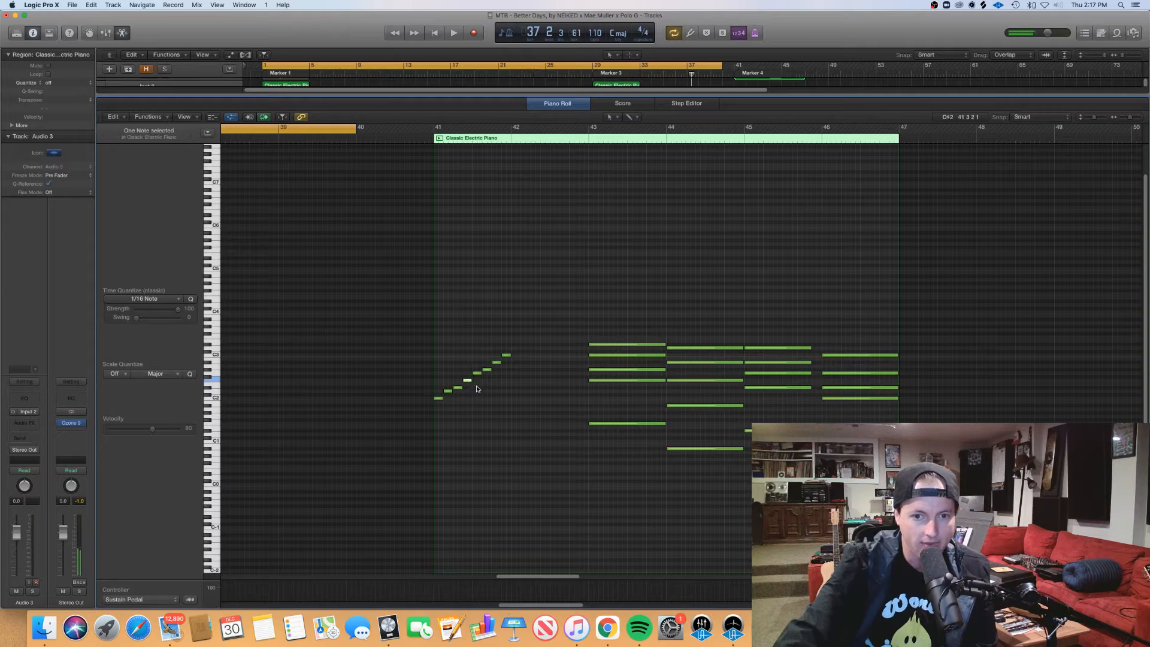
click(477, 373)
click(487, 369)
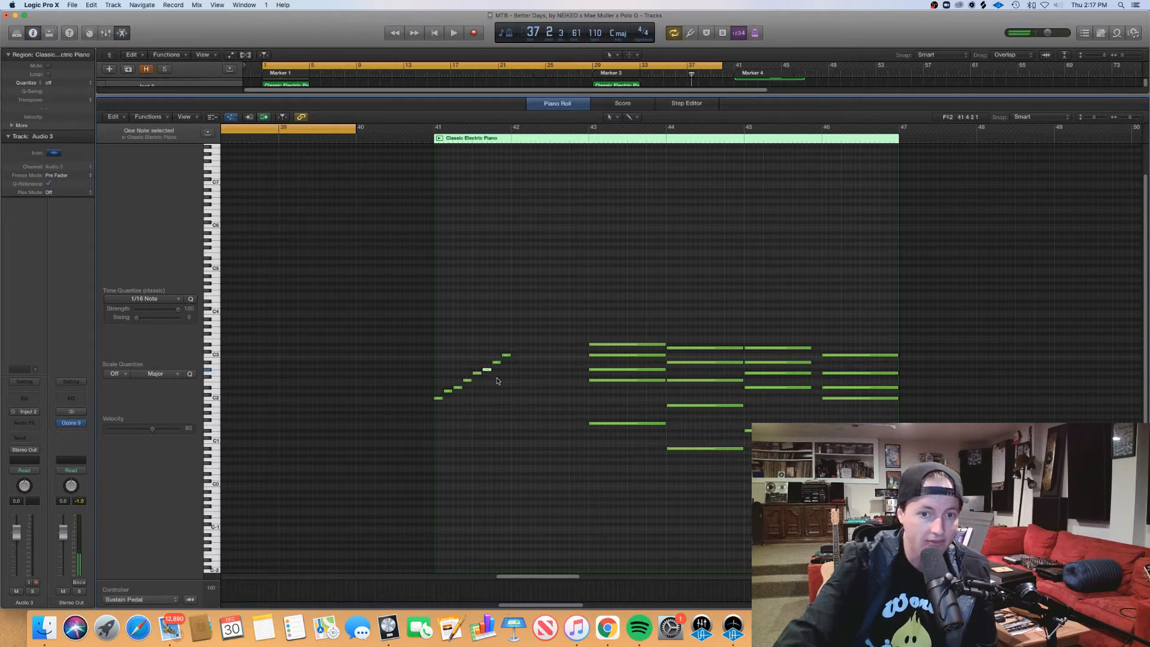
click(507, 354)
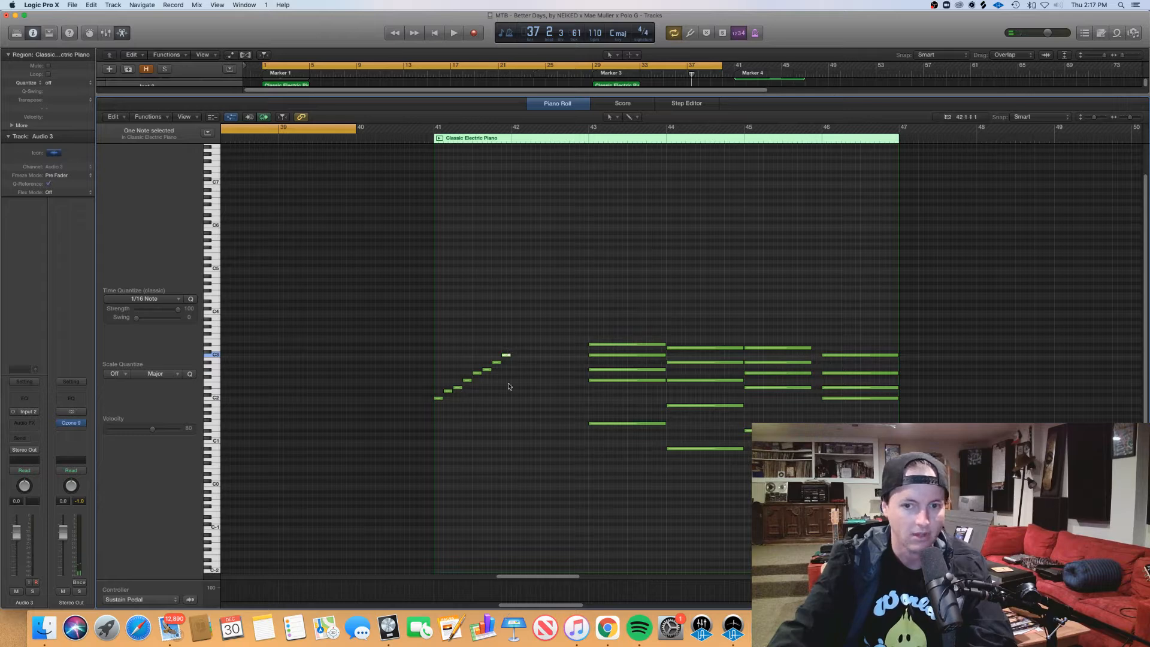
click(523, 334)
Step: Play the ascending scale from just before bar 41, stop after it, and briefly select its notes
click(427, 140)
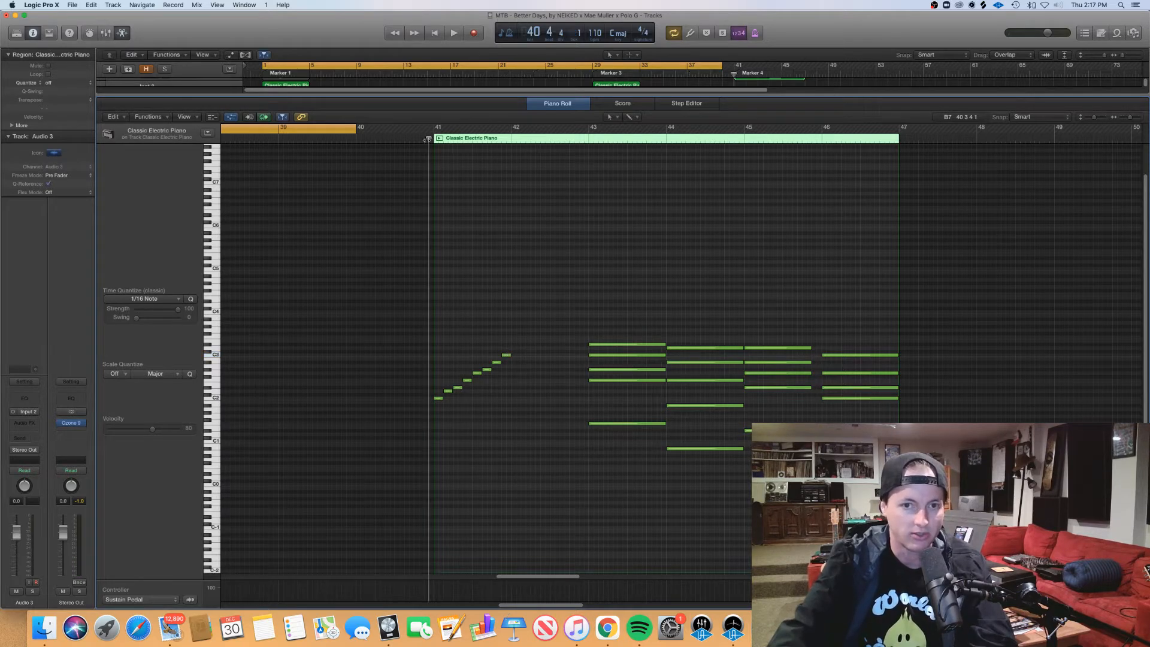
key(space)
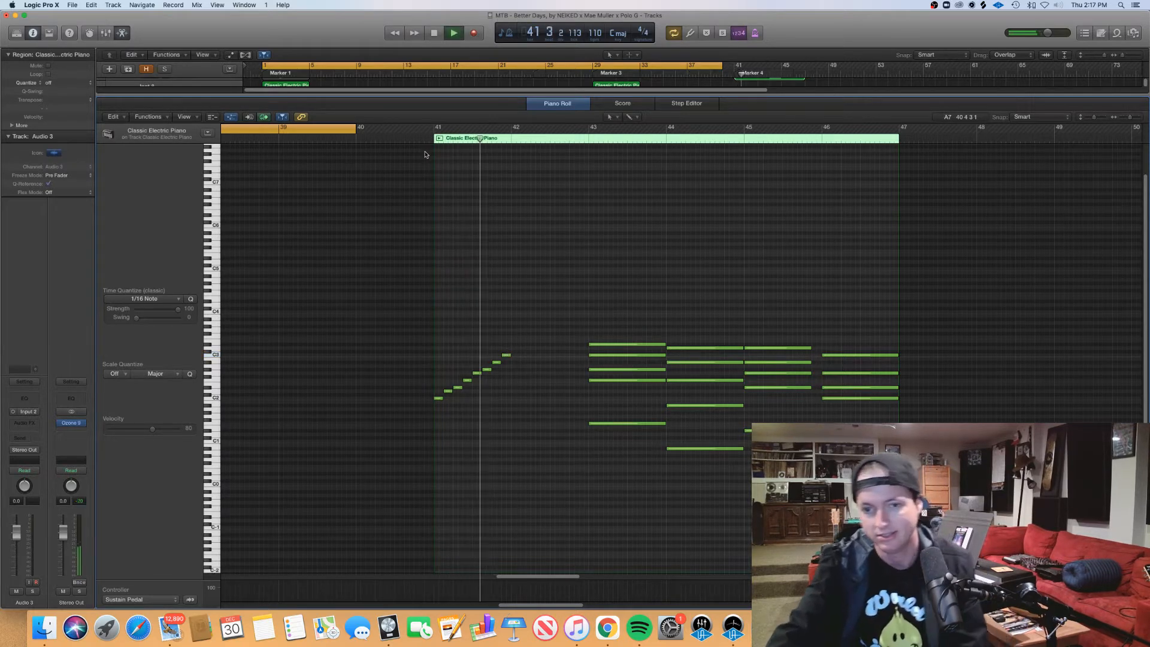
key(space)
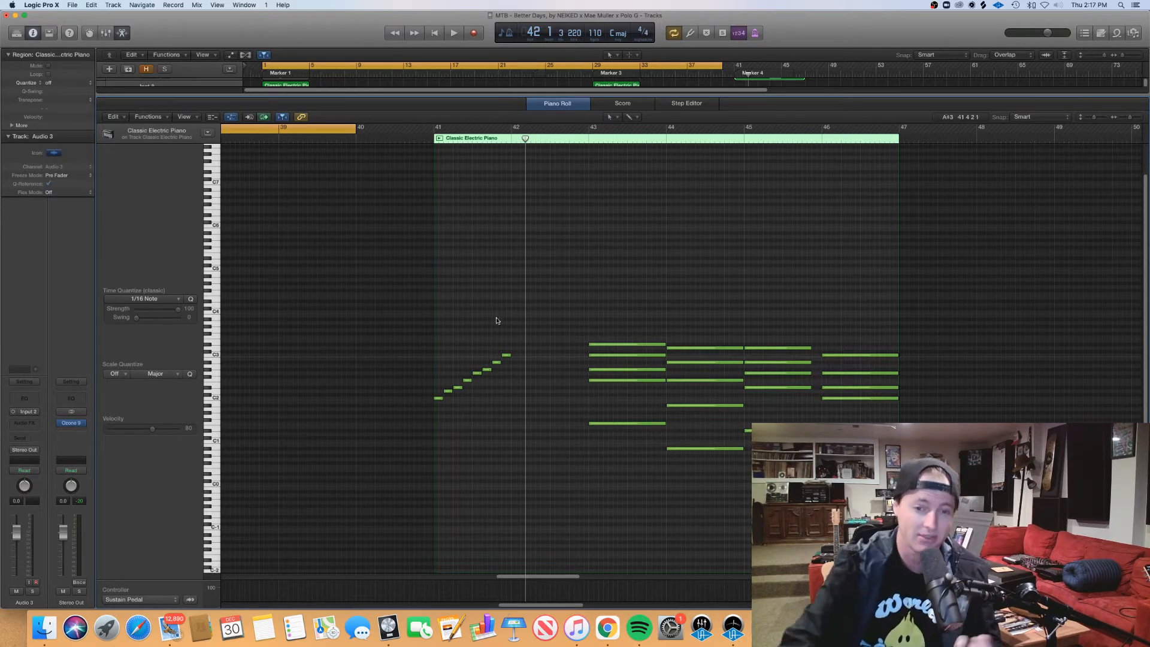
drag(549, 418, 402, 345)
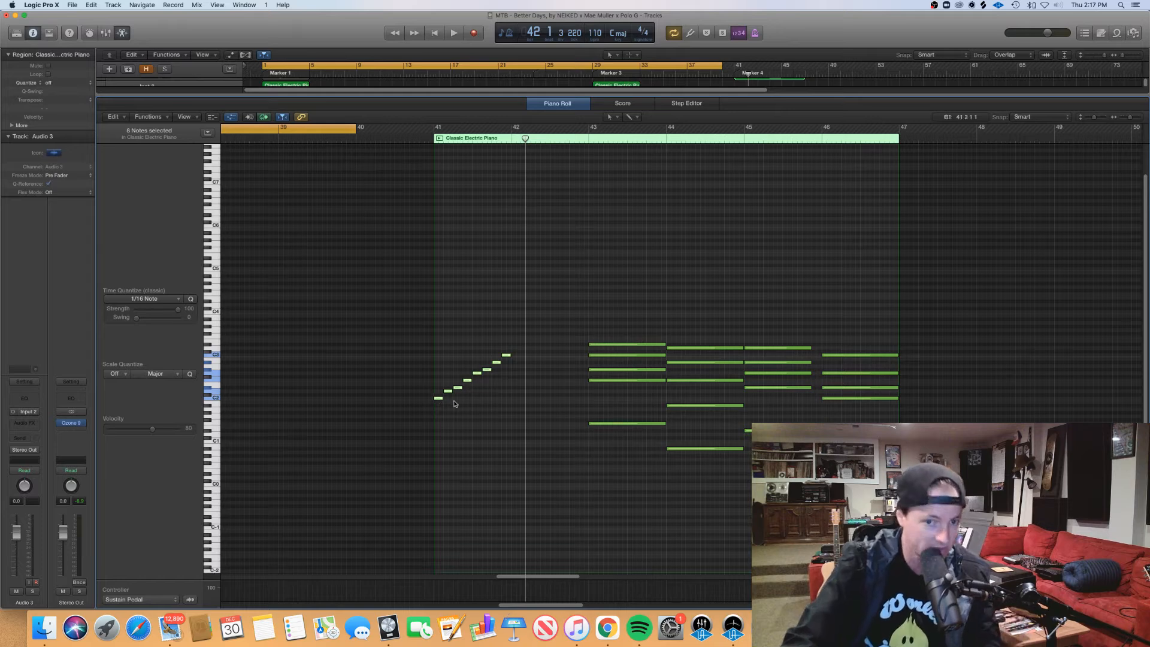
click(449, 406)
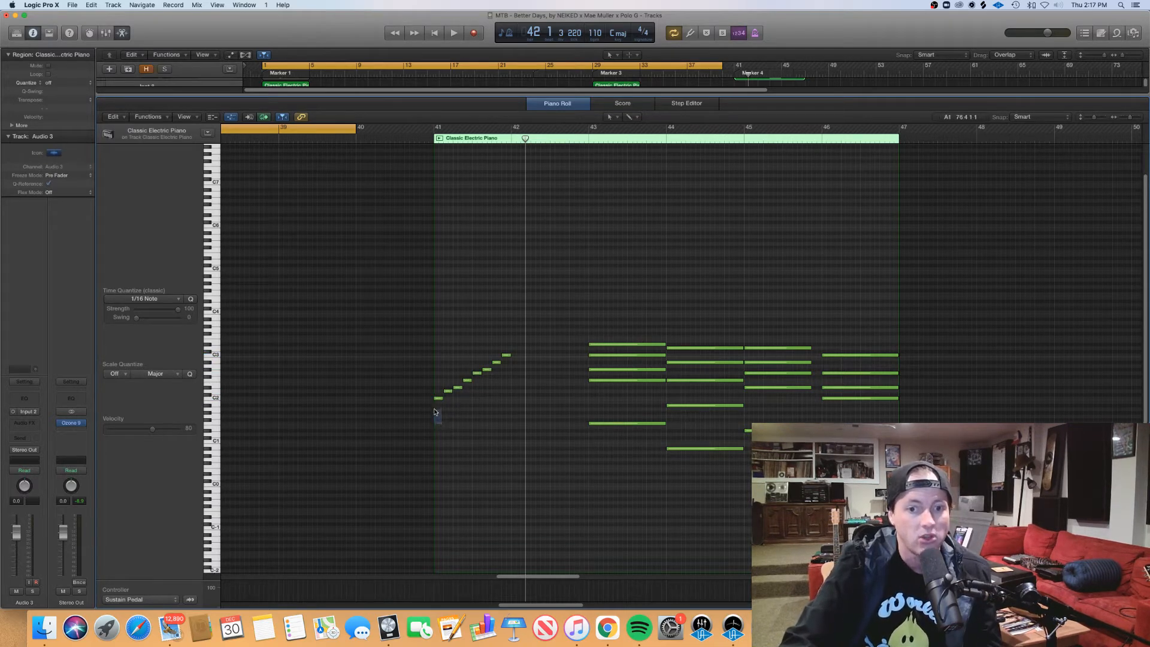
Step: Shift the ascending scale notes down three semitones to start on A, and audition the keys from A to A
click(457, 388)
drag(515, 350, 439, 412)
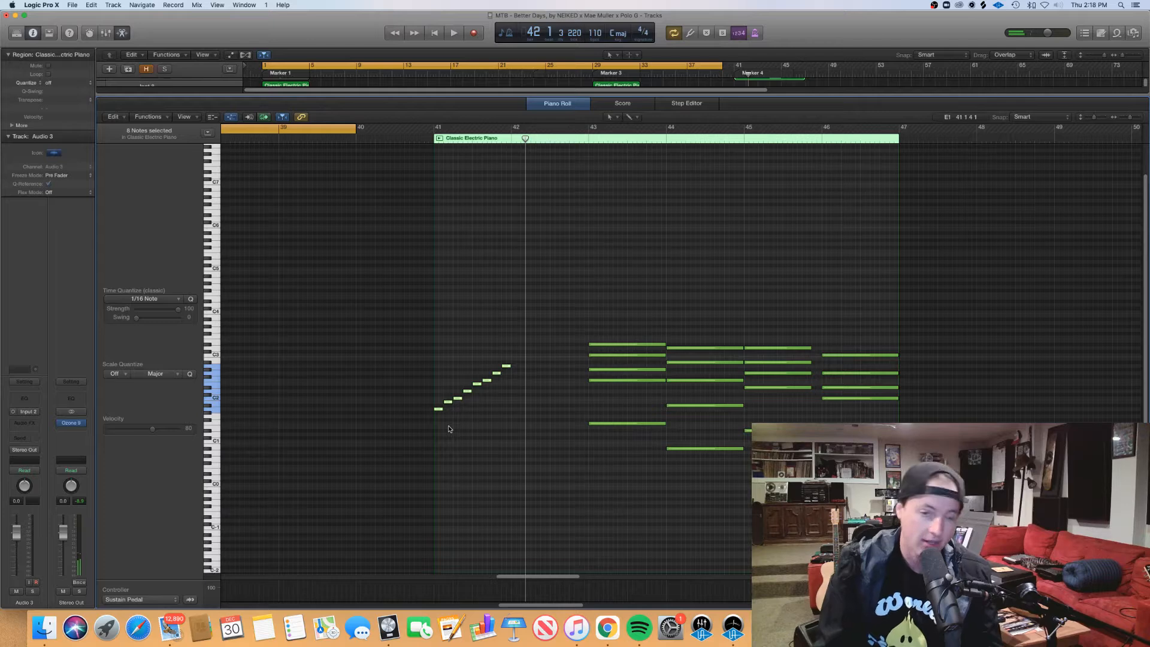
click(234, 409)
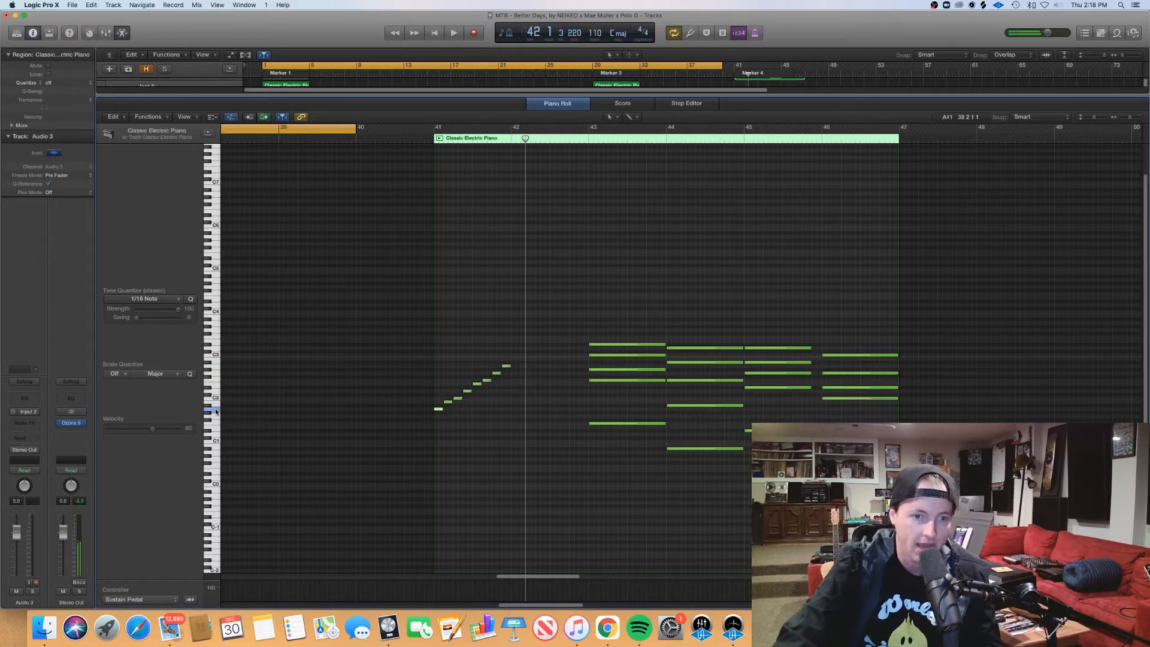
click(215, 410)
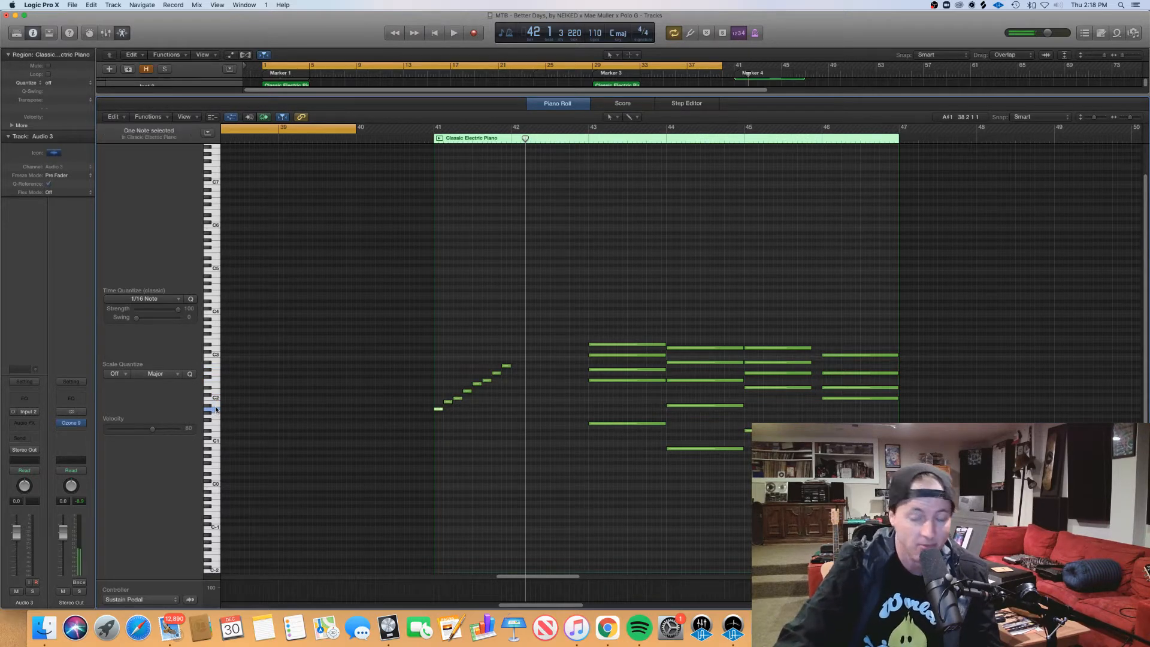
click(217, 367)
drag(216, 413, 213, 371)
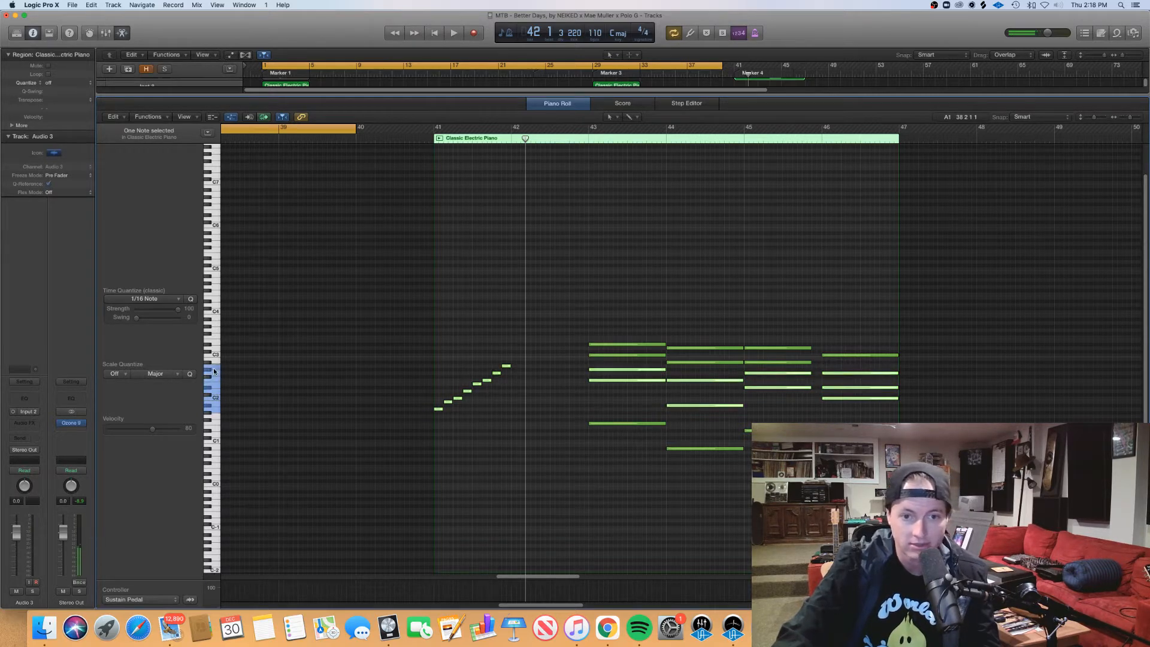
Step: Reselect the ascending scale notes and move them back up to start on C
click(512, 438)
drag(508, 463, 425, 314)
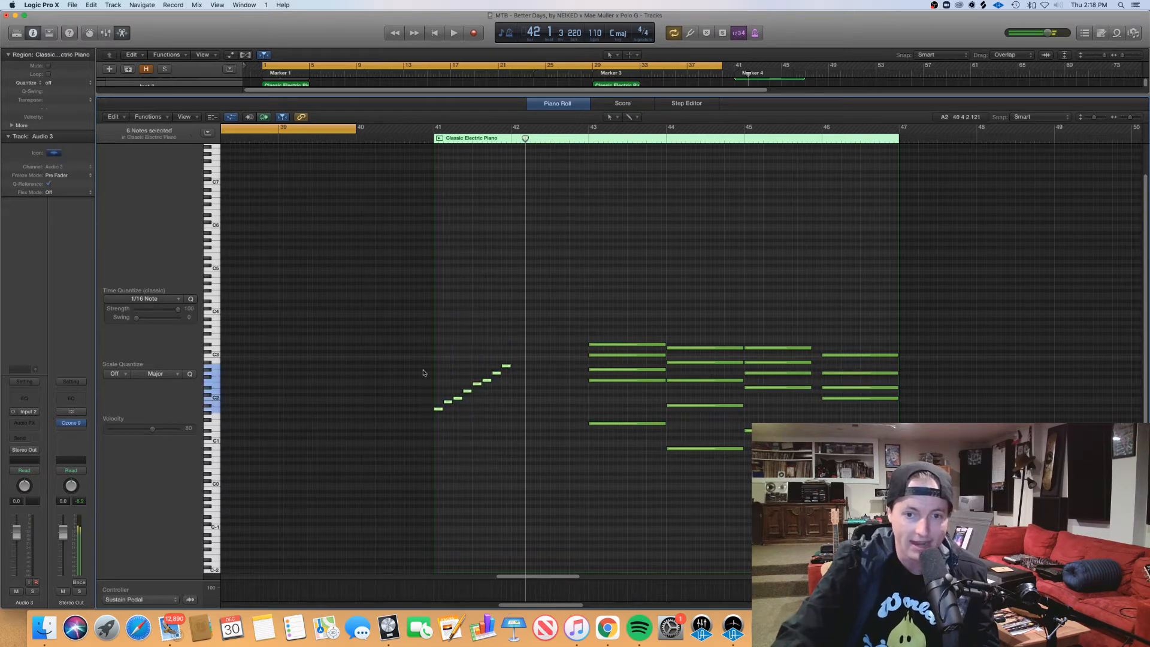
click(437, 409)
drag(526, 429, 428, 361)
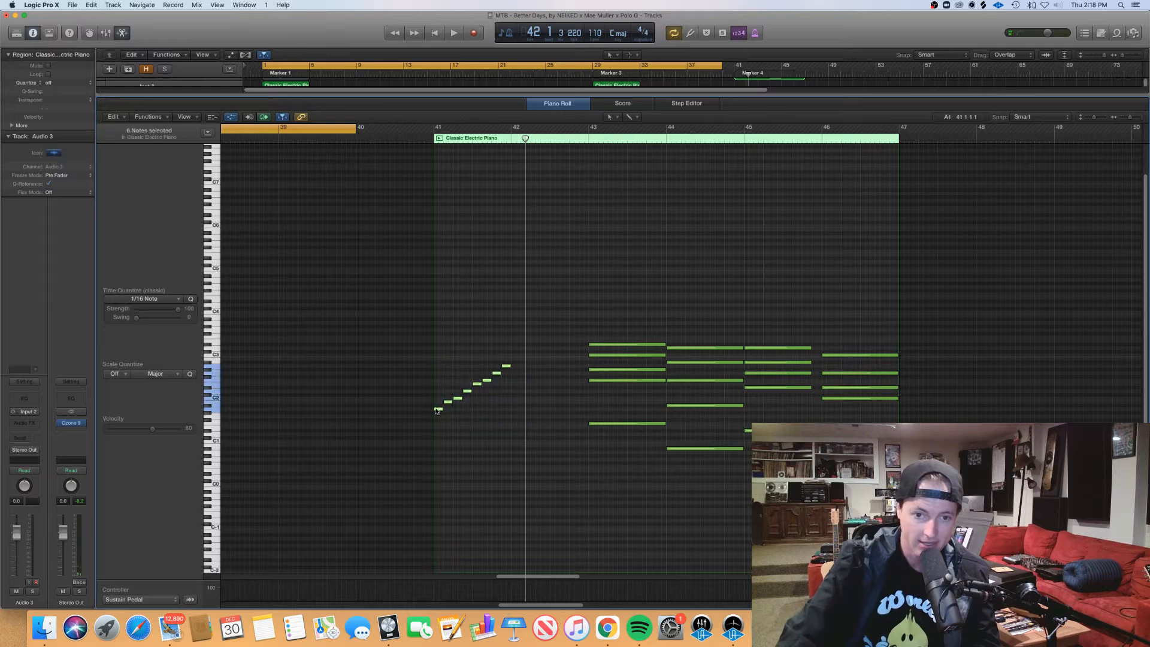
drag(438, 409, 436, 398)
click(527, 365)
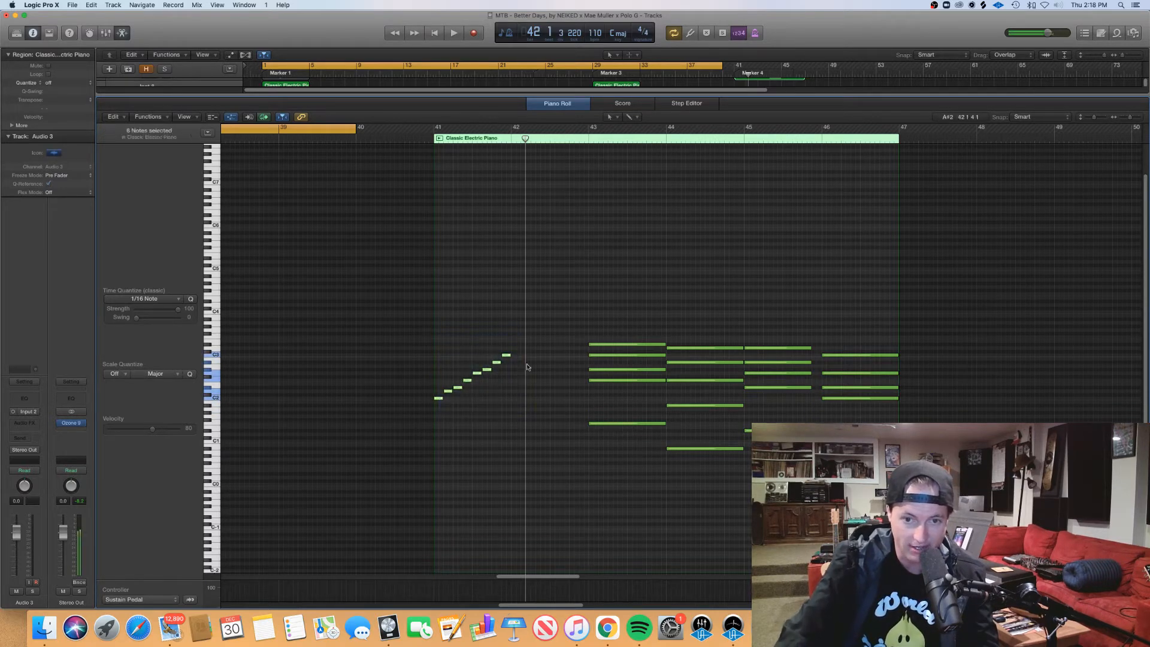
Step: Play the electric piano chords from bars 43, 44 and 45 in turn, and stop during the bar 46 chord
scroll(549, 381, right, 3)
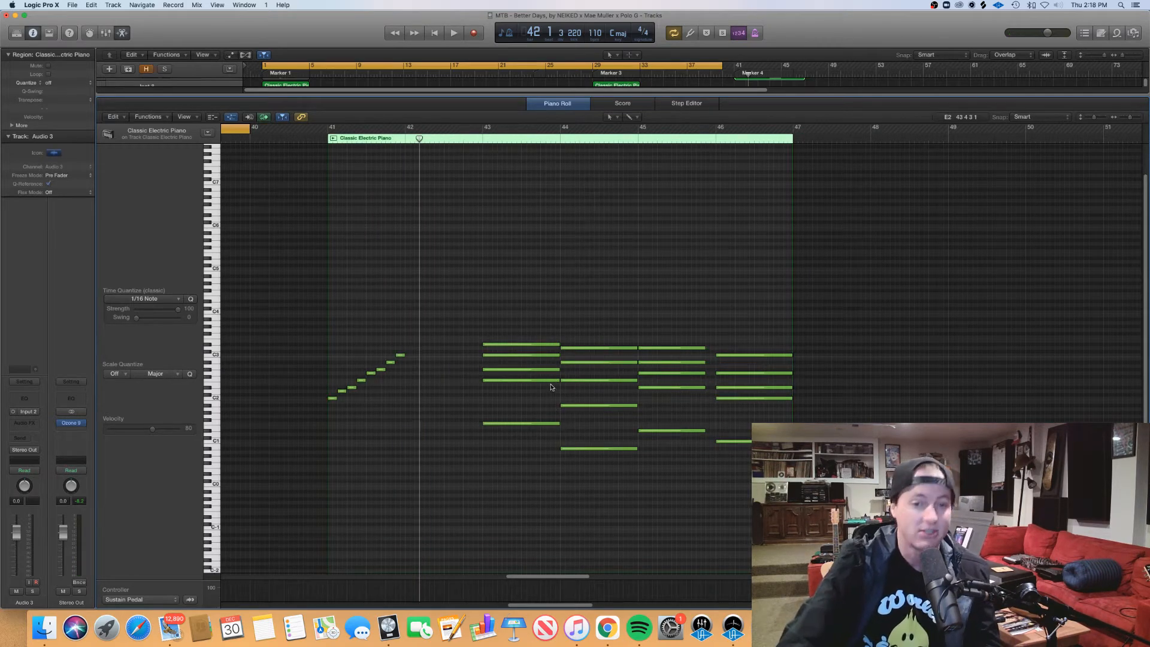
click(477, 139)
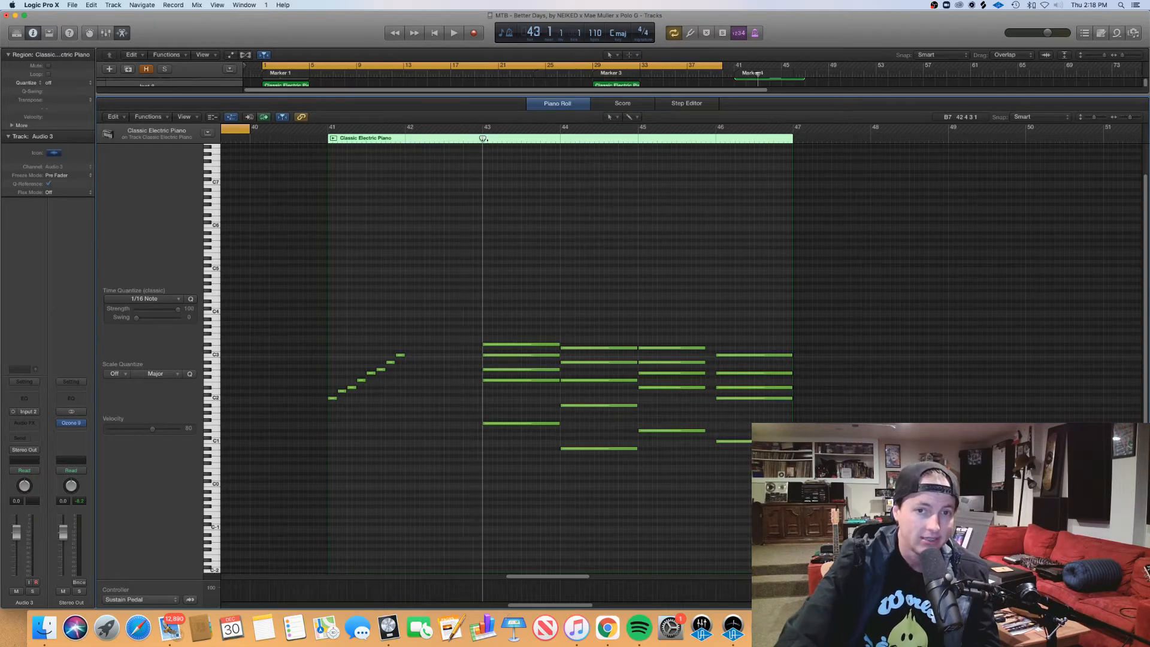
drag(483, 139, 483, 176)
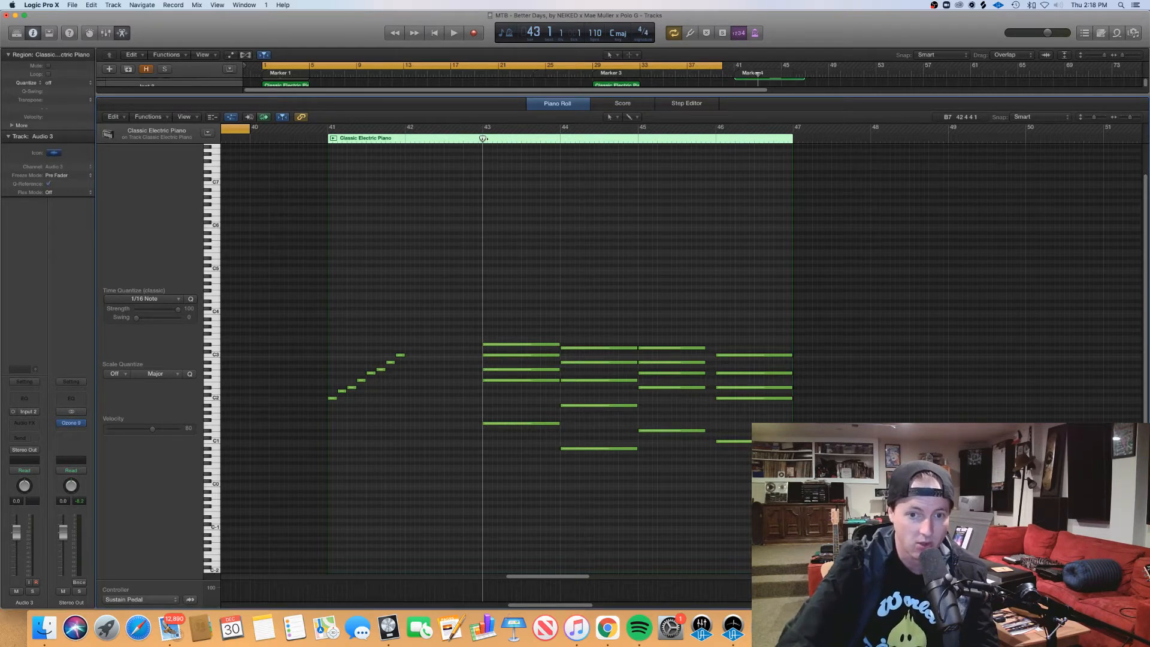
key(space)
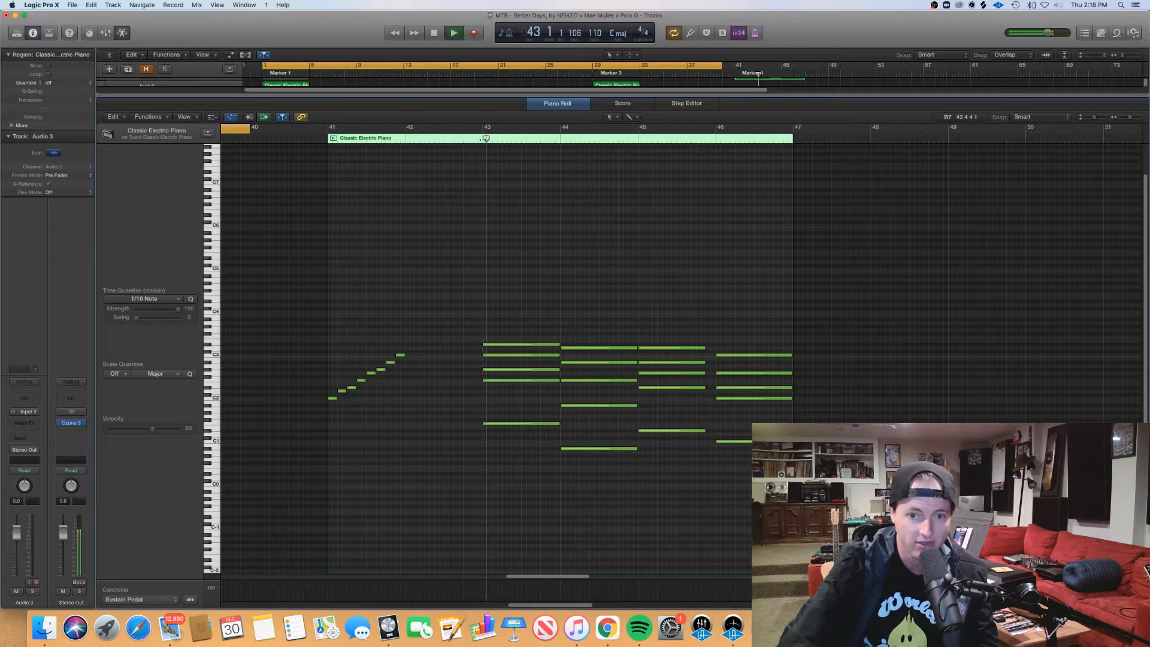
click(559, 141)
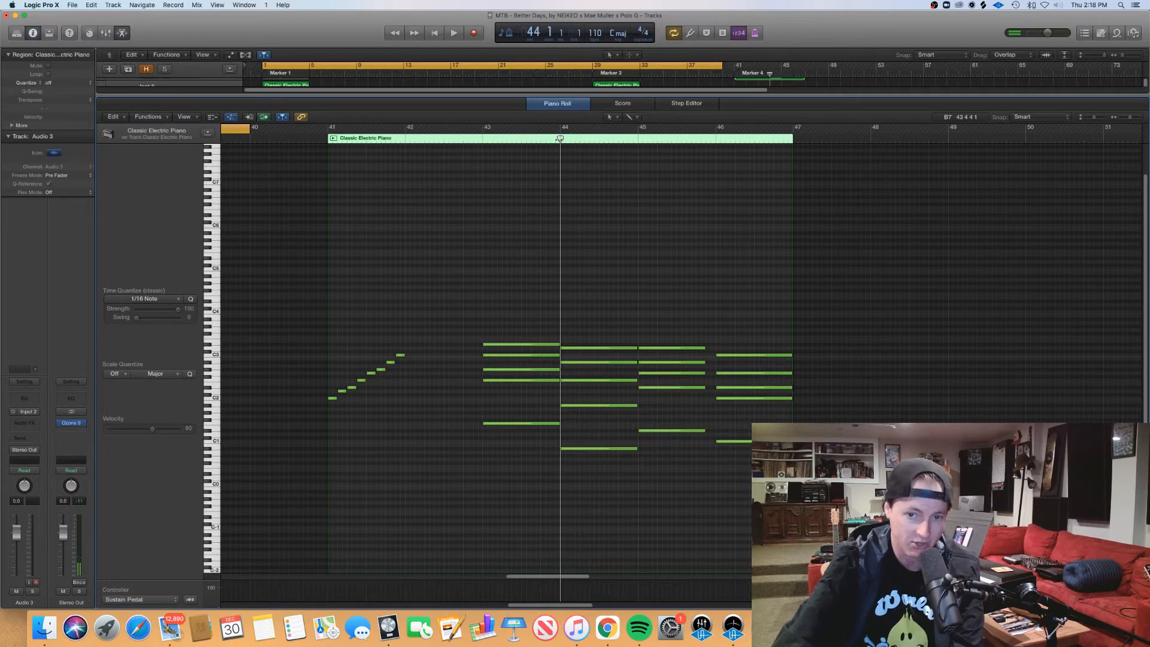
key(space)
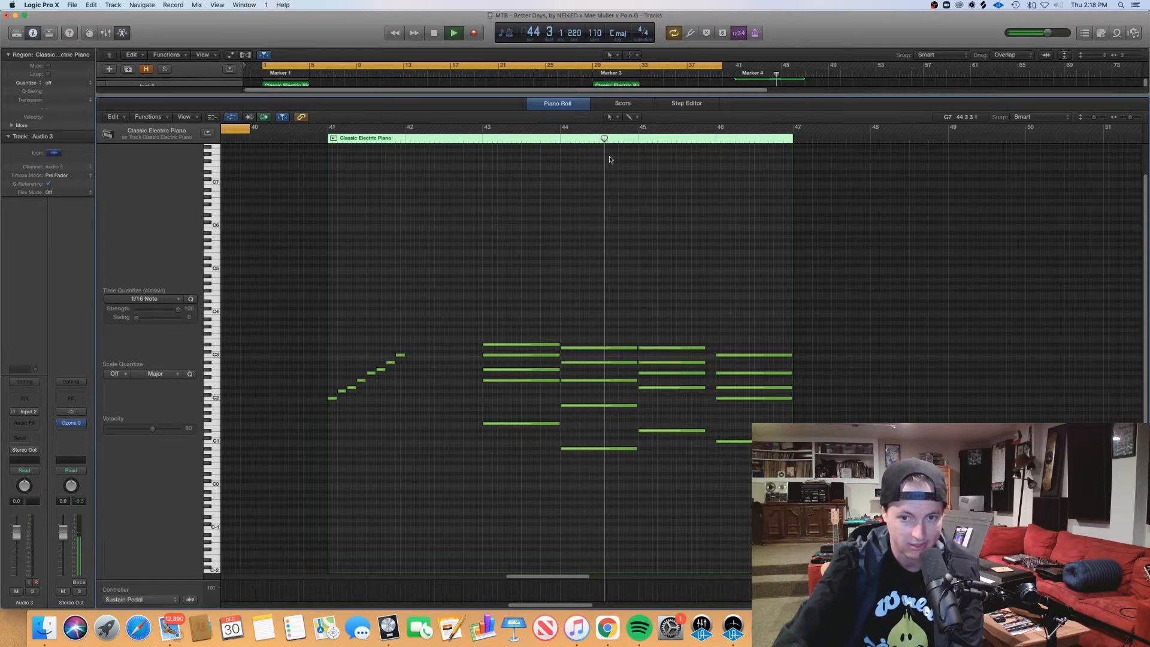
key(space)
click(638, 141)
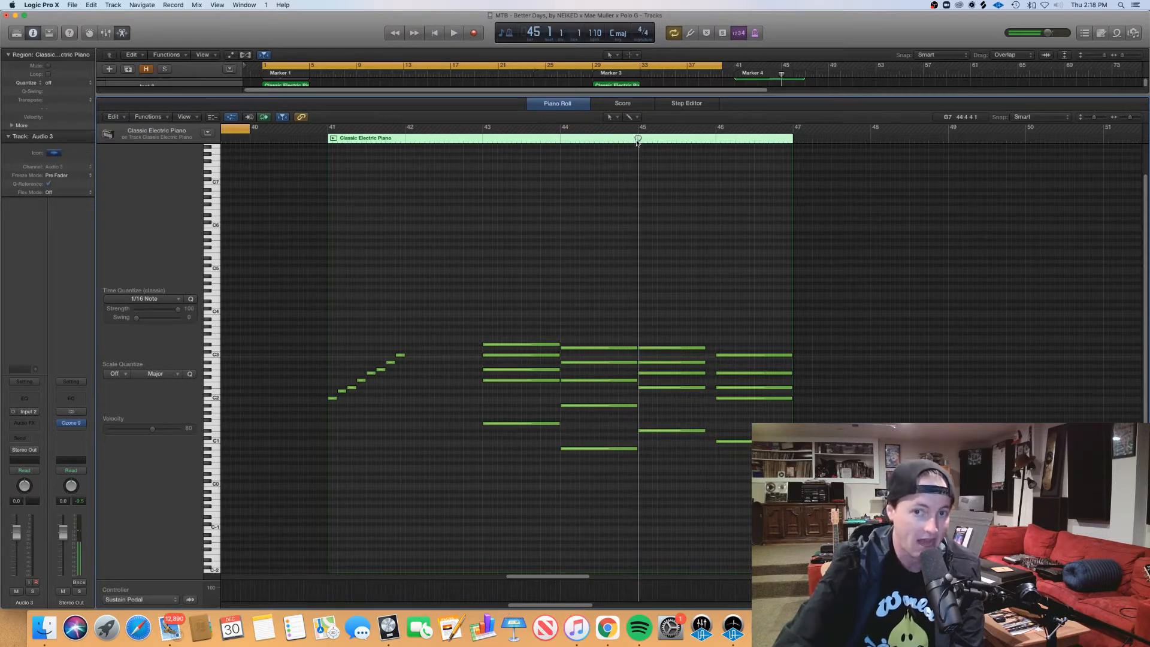
key(space)
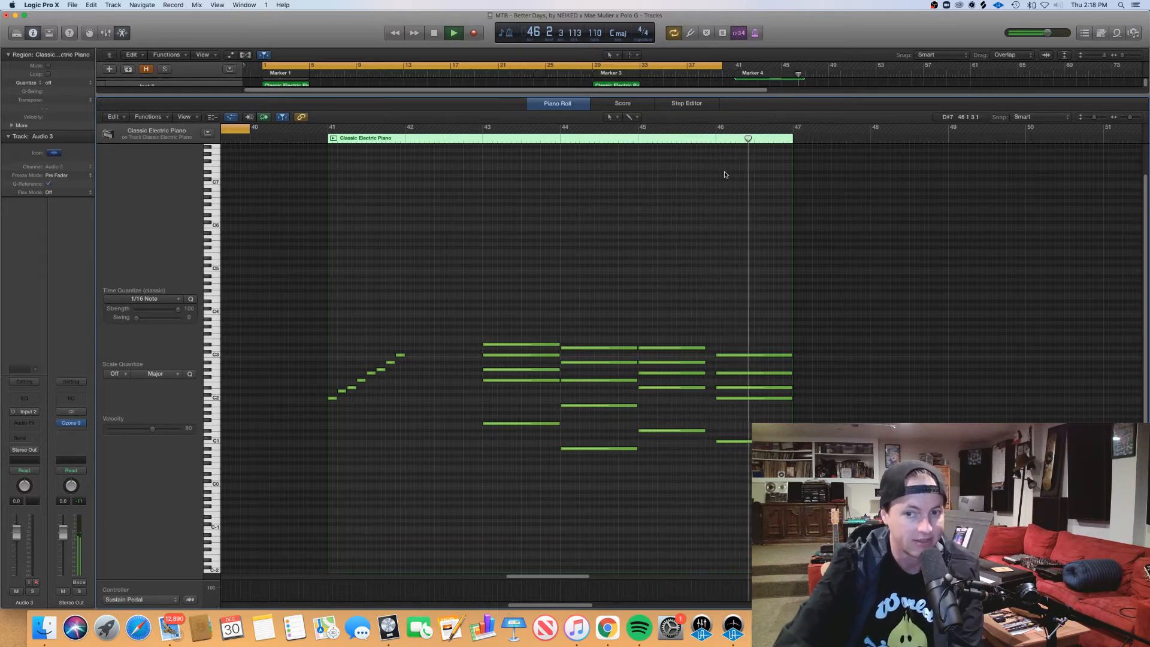
key(space)
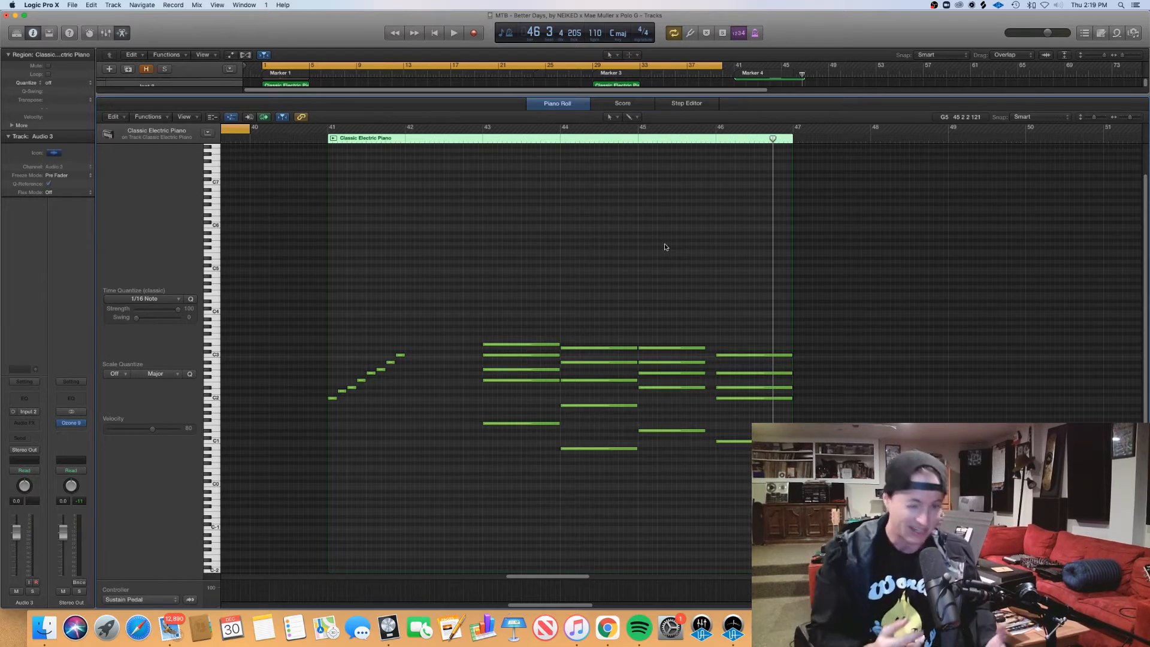
Step: Select the notes of the chords at bars 43 to 46 to identify each chord, and clear the selection
scroll(659, 240, left, 2)
drag(615, 488, 653, 251)
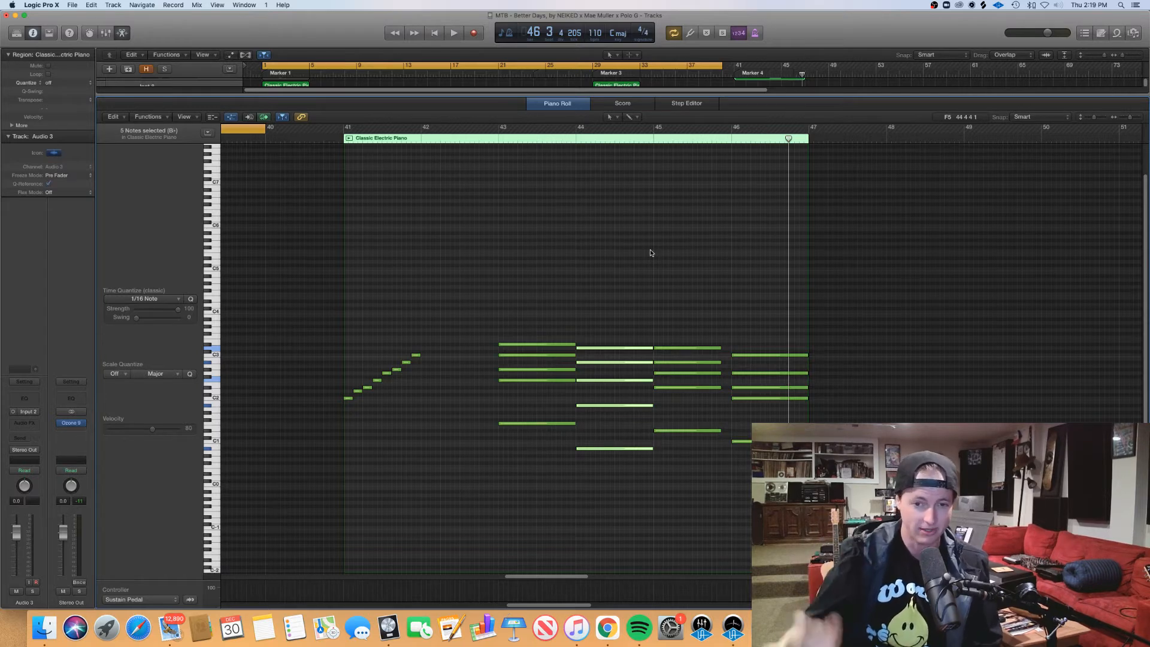
drag(538, 479, 525, 299)
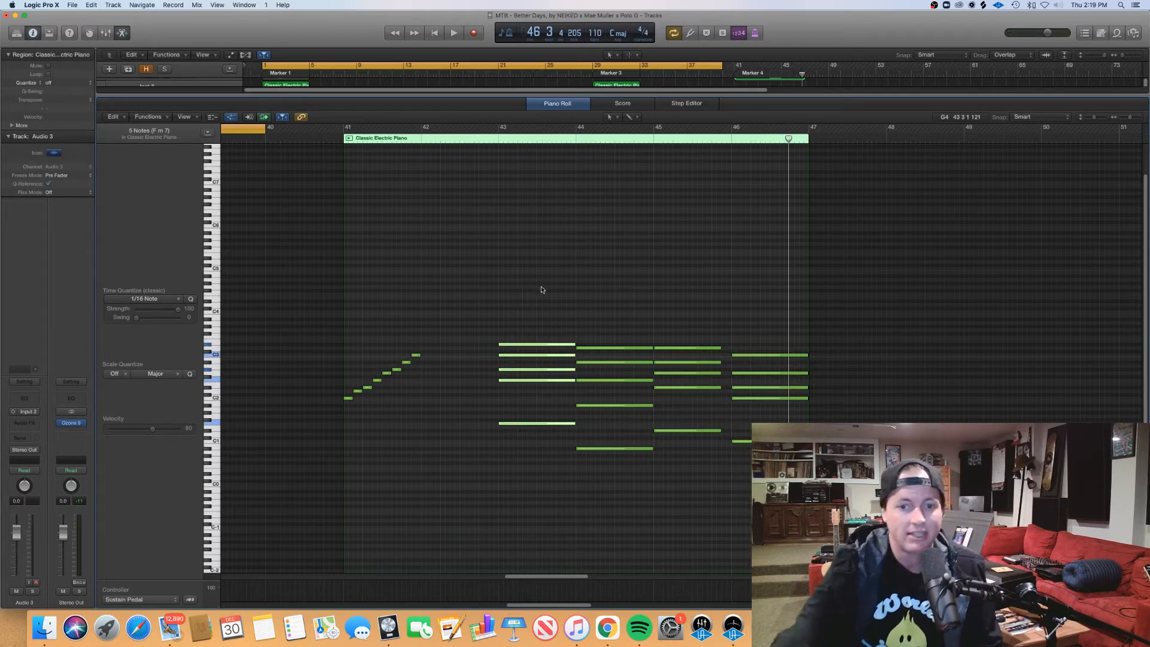
drag(542, 277, 548, 472)
drag(639, 484, 636, 345)
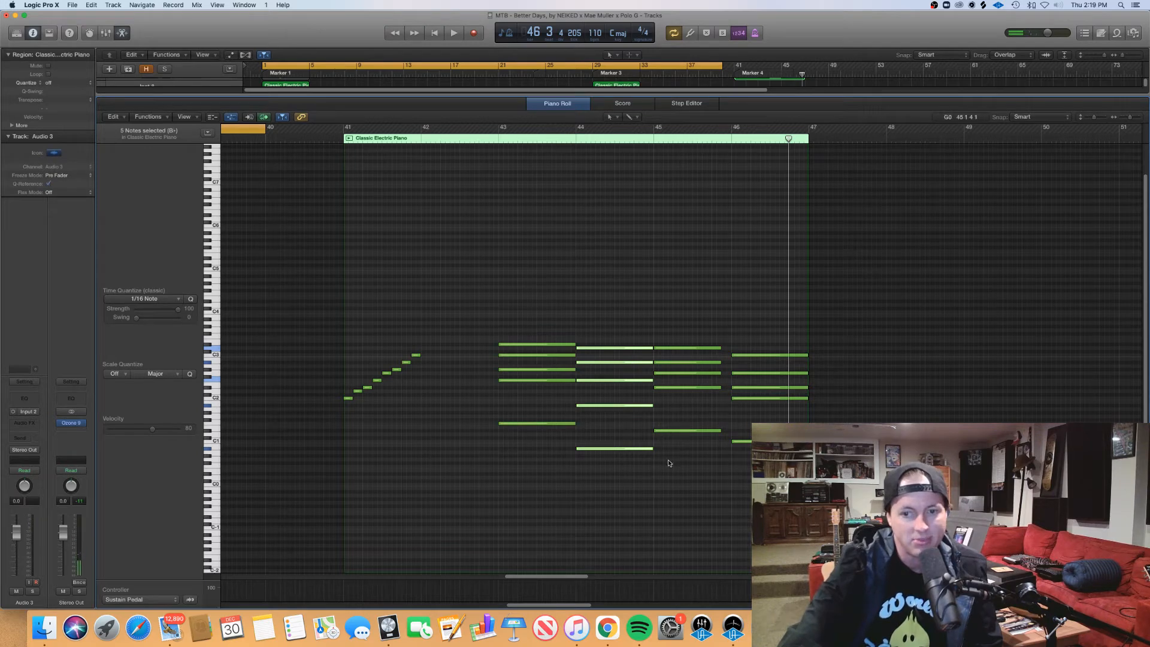
drag(668, 463, 672, 336)
drag(745, 480, 764, 299)
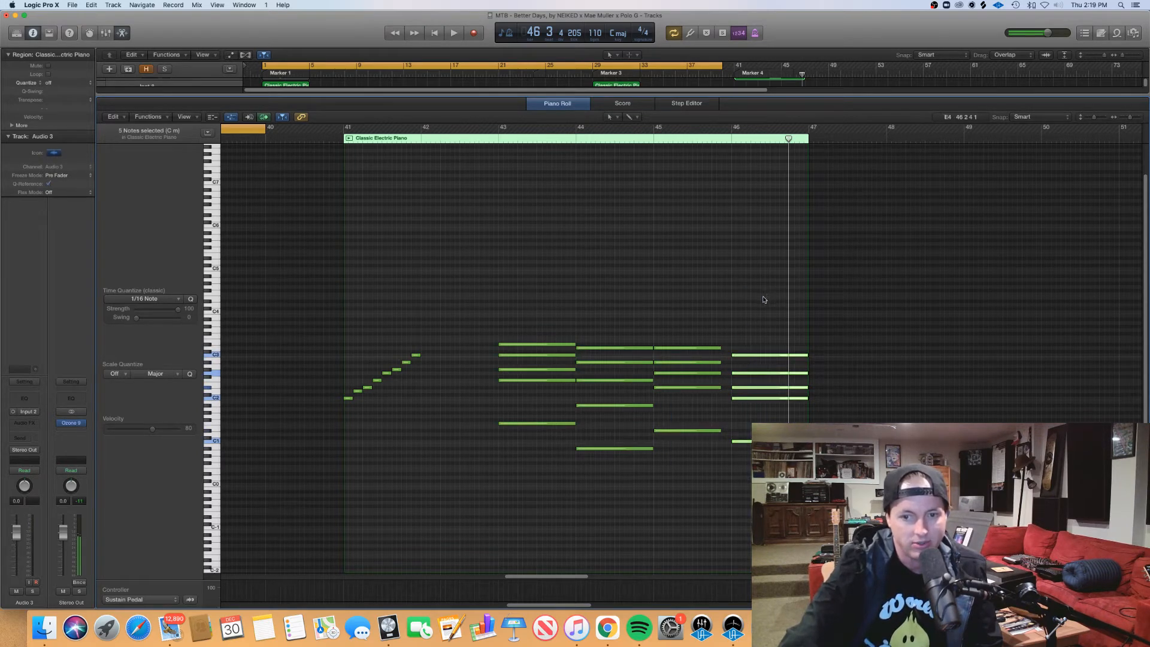
click(736, 416)
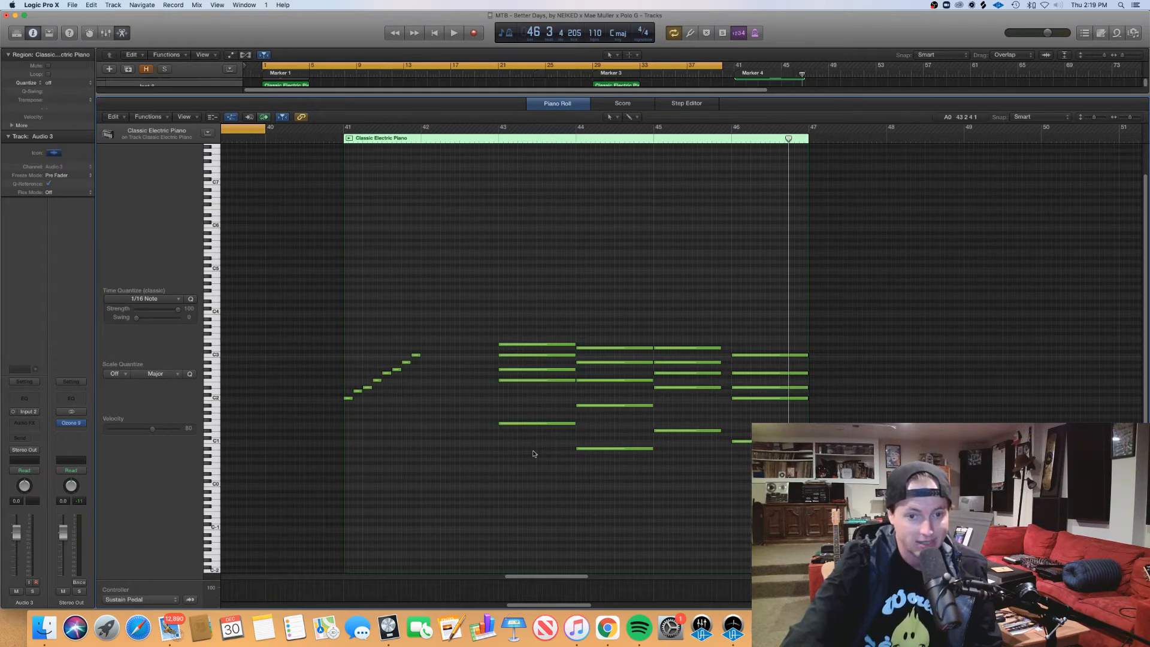
Step: Go through the four chords again in order from bar 43 to bar 46, selecting each one's notes, and deselect them
drag(534, 453, 540, 300)
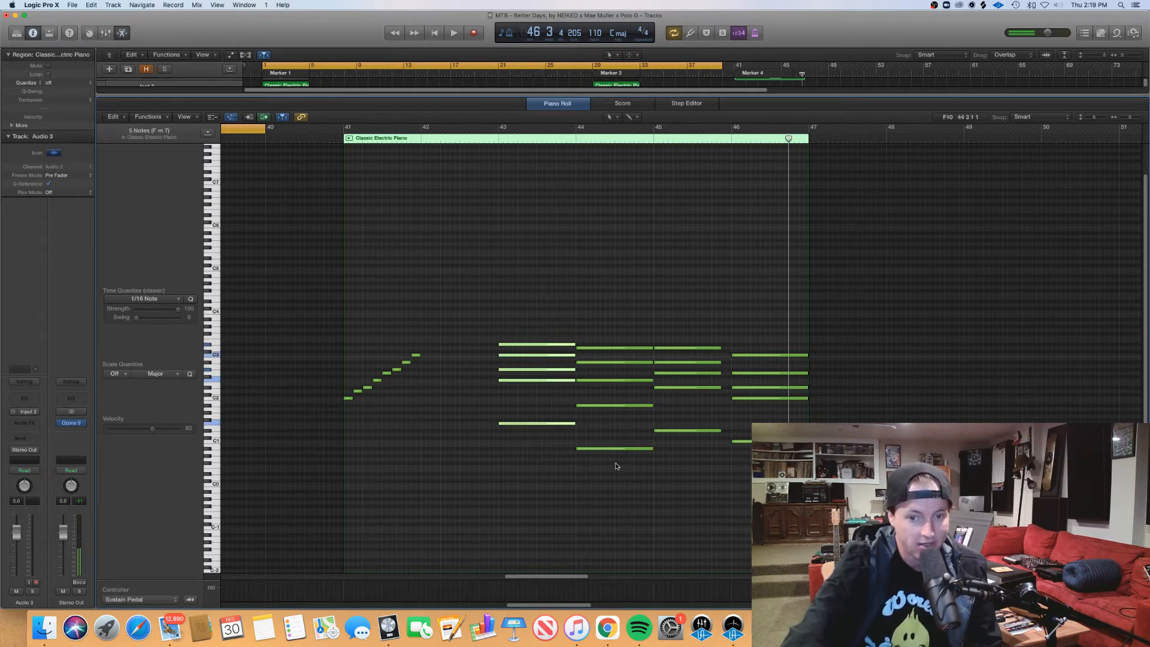
drag(617, 466, 624, 285)
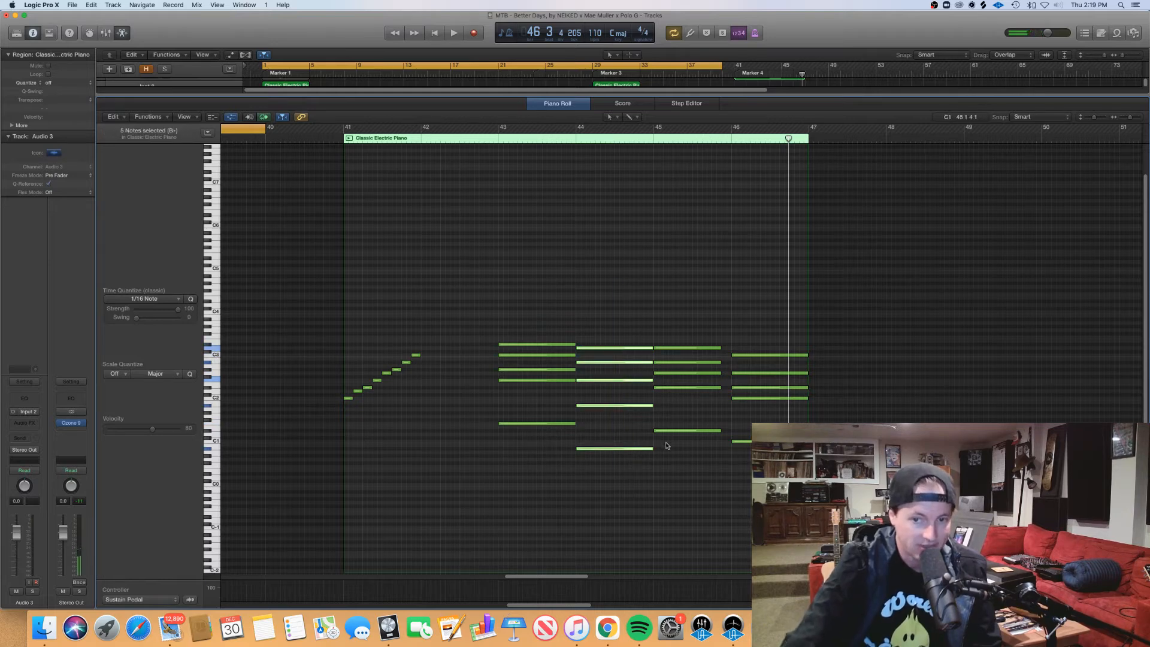
drag(666, 445, 698, 290)
click(767, 397)
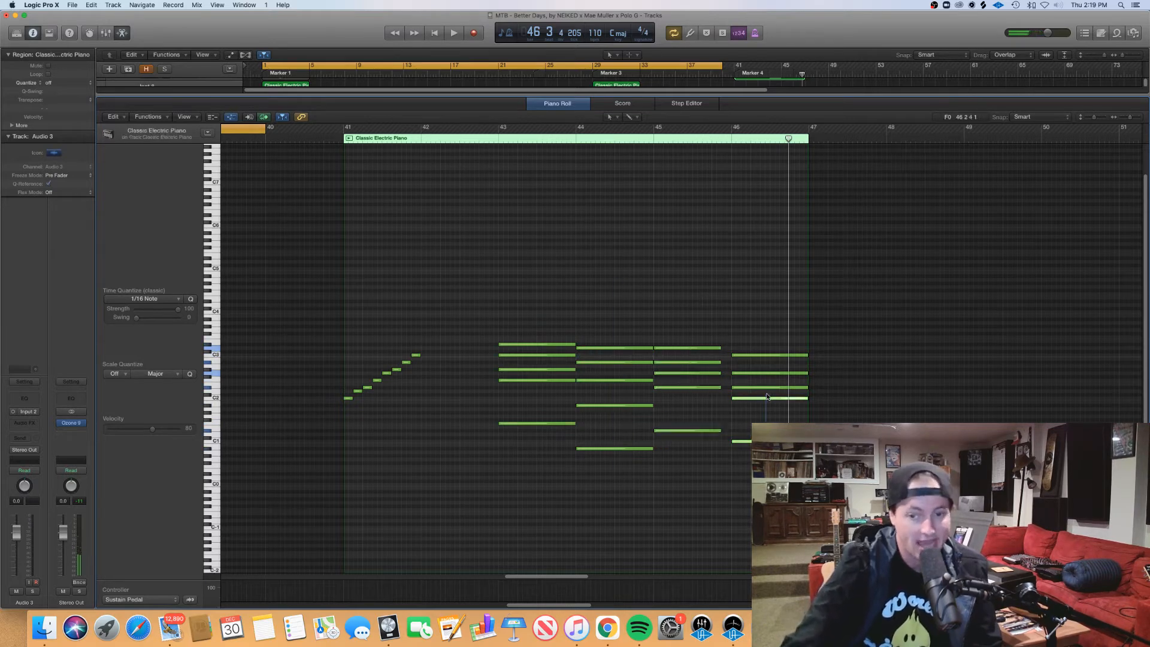
drag(767, 397, 778, 311)
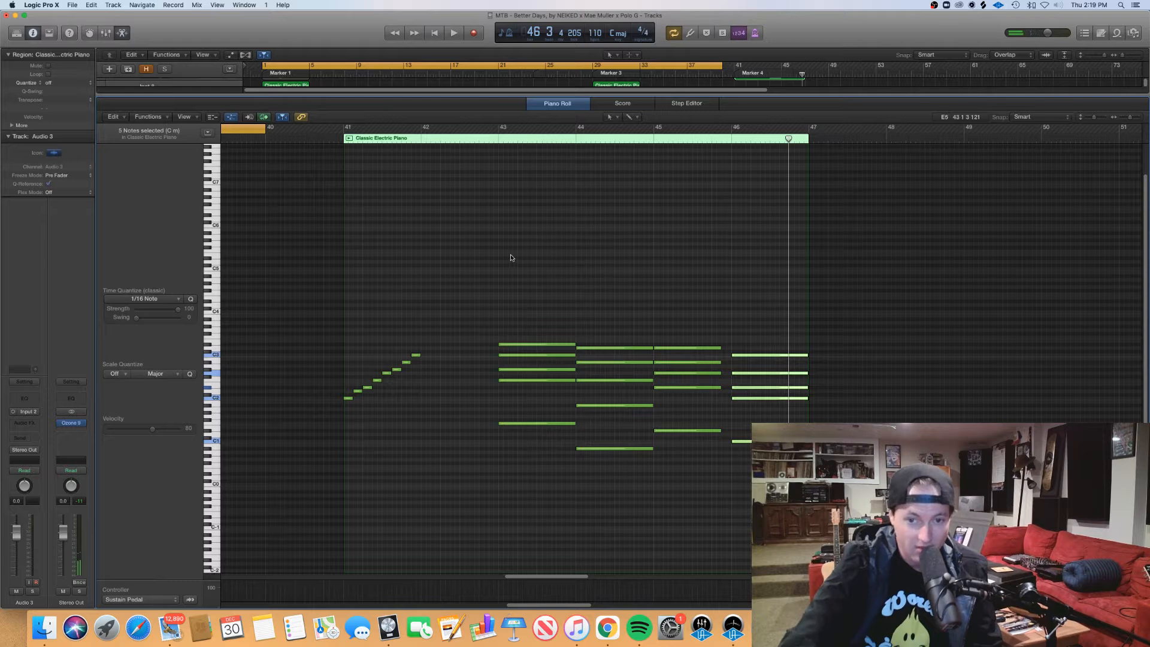
drag(451, 255, 346, 339)
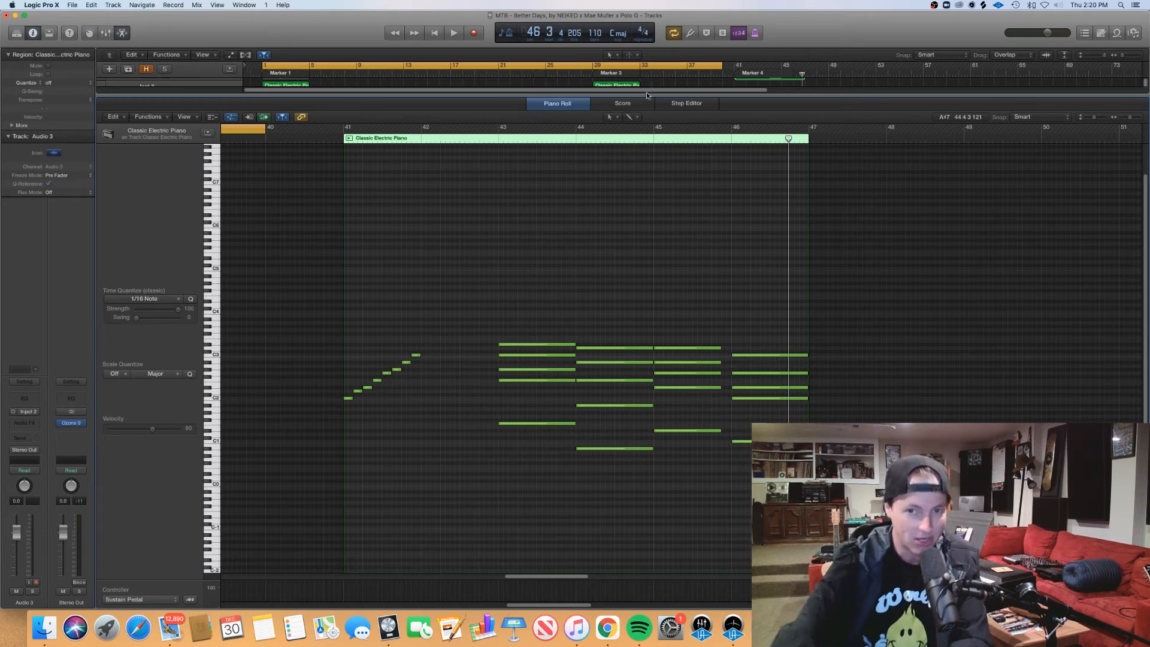
Step: Open the first two Grand Piano with Pad & Choir regions in the Piano Roll and briefly play from bar 5
key(p)
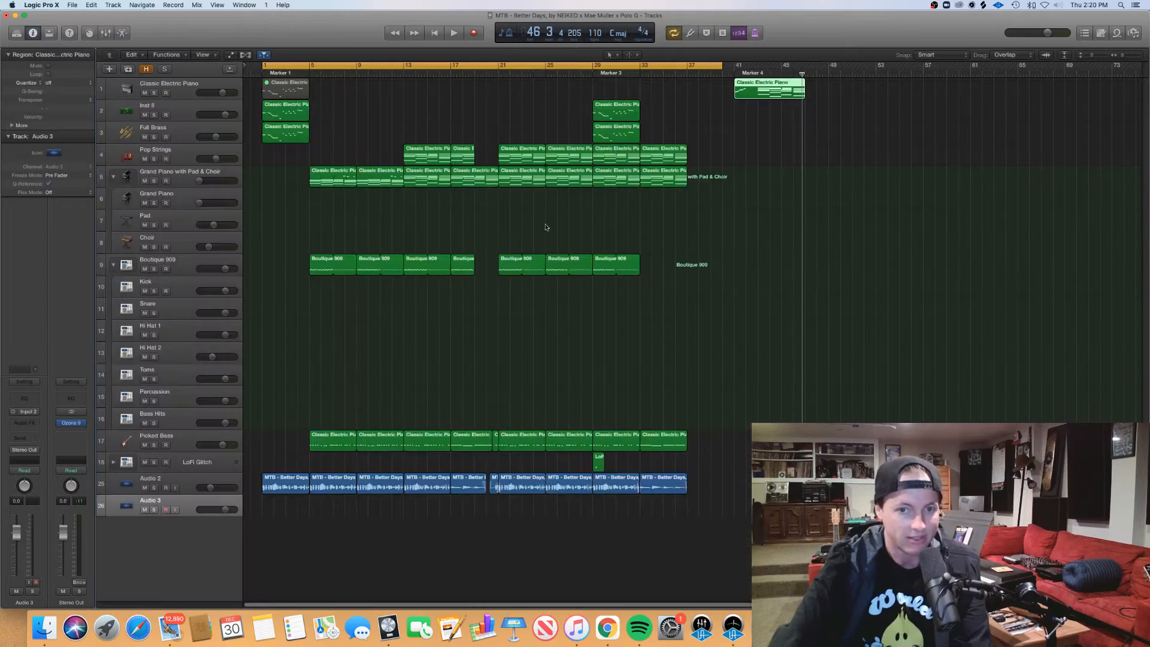
click(535, 225)
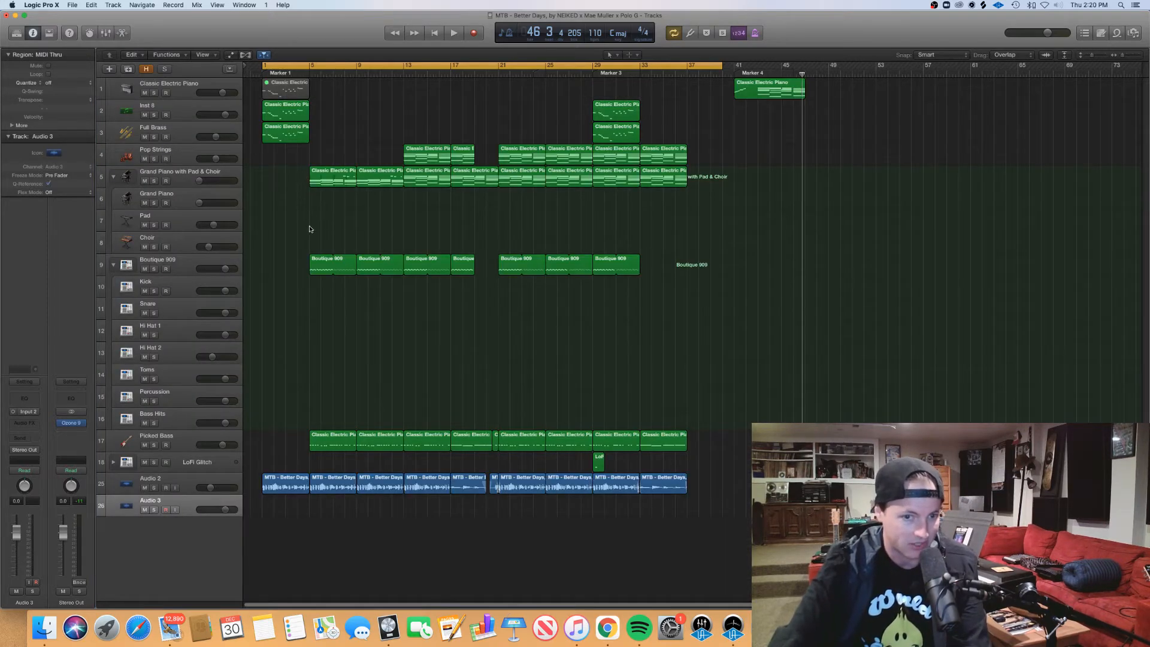
drag(324, 209, 368, 183)
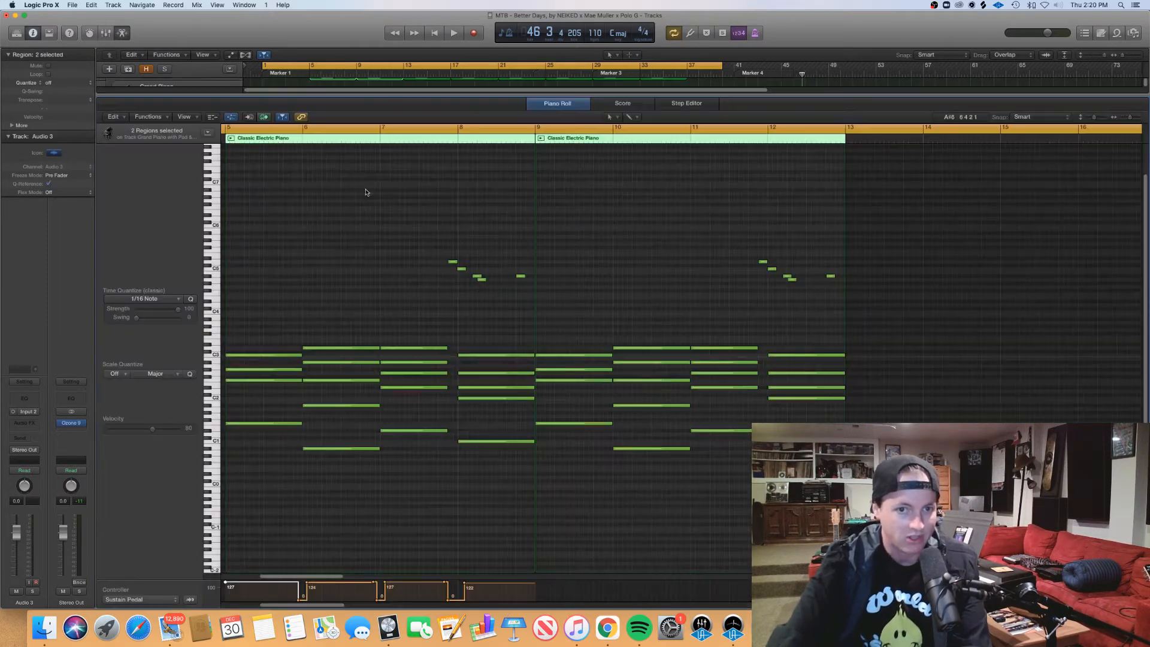
key(p)
scroll(448, 342, left, 3)
click(262, 139)
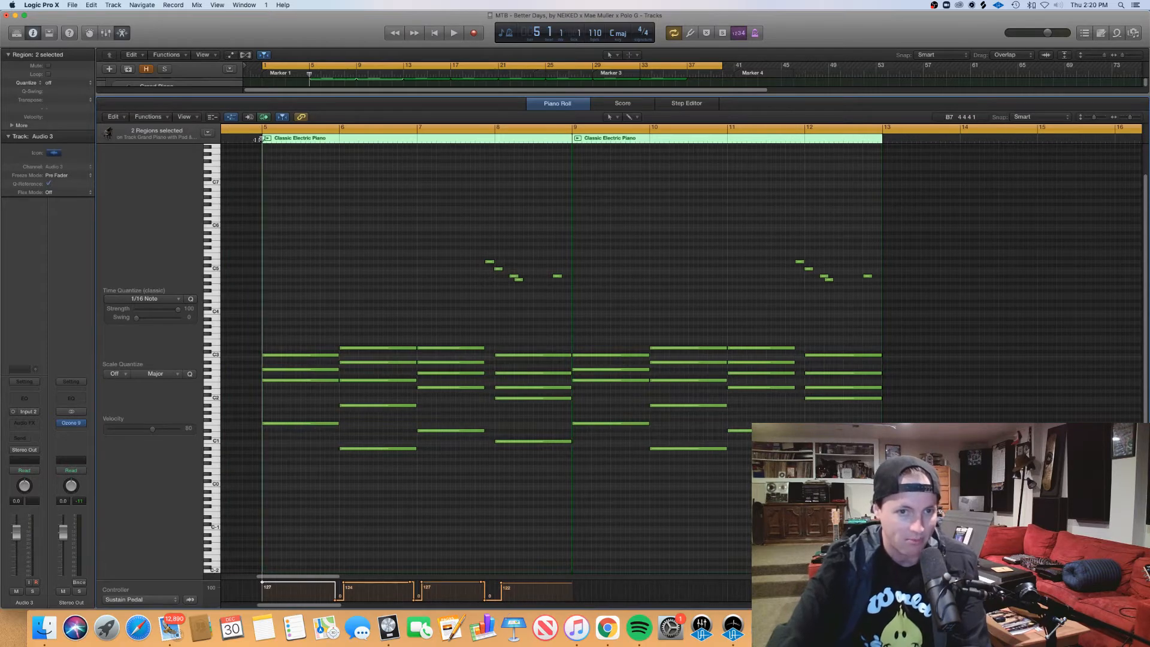
key(space)
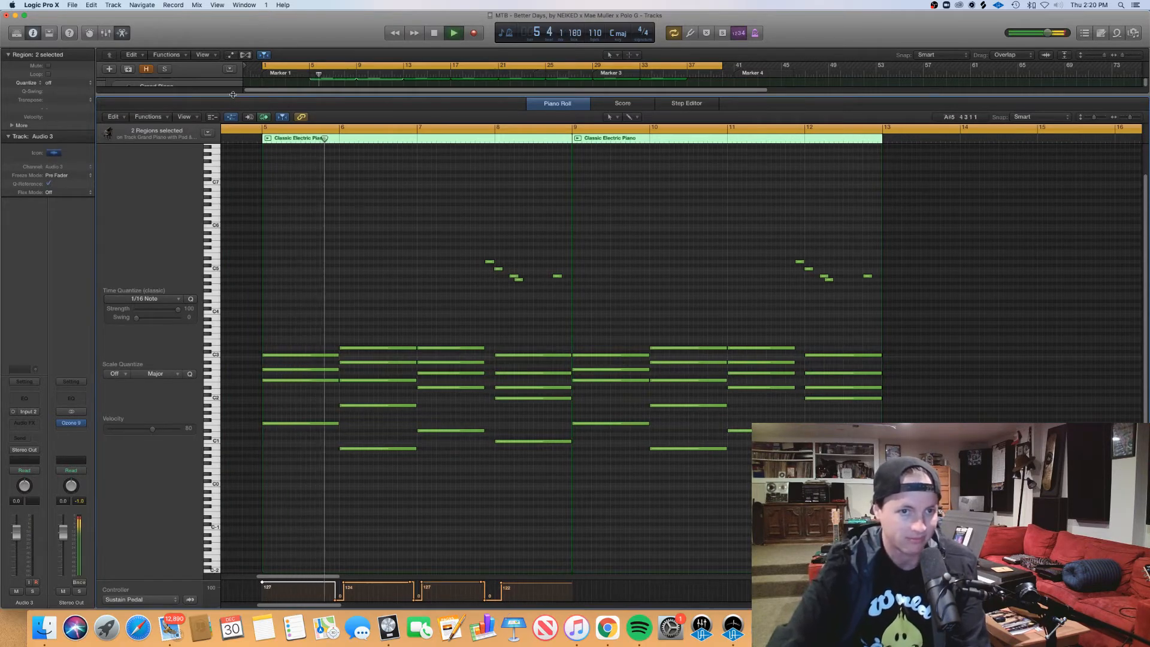
key(space)
Step: Solo the Grand Piano with Pad & Choir track and reopen its first two regions in the Piano Roll
key(p)
click(154, 181)
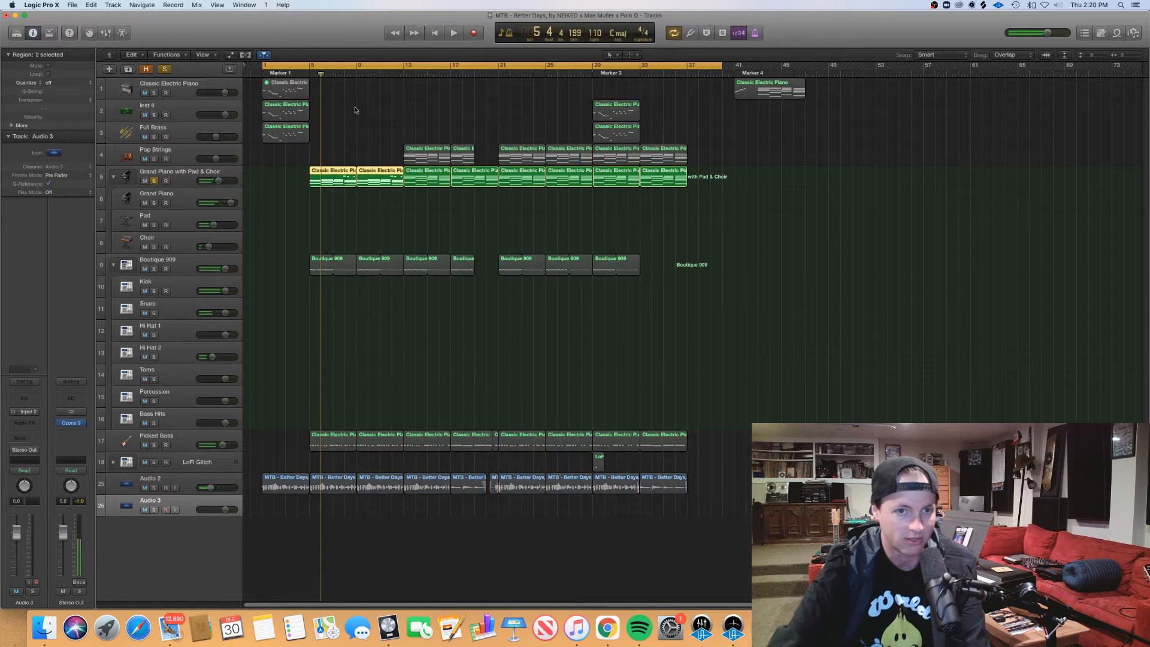
drag(324, 201, 375, 181)
key(p)
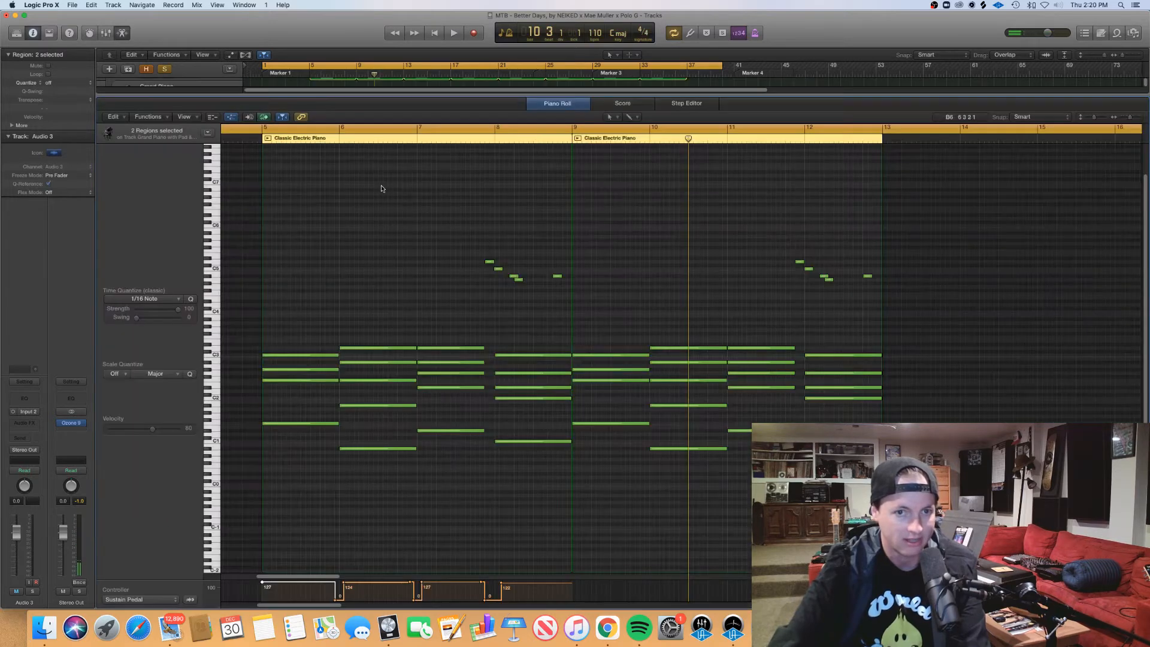
Step: Play the soloed regions from bar 5 through bar 8, stop, and select the high melody notes around bar 8
click(254, 138)
key(space)
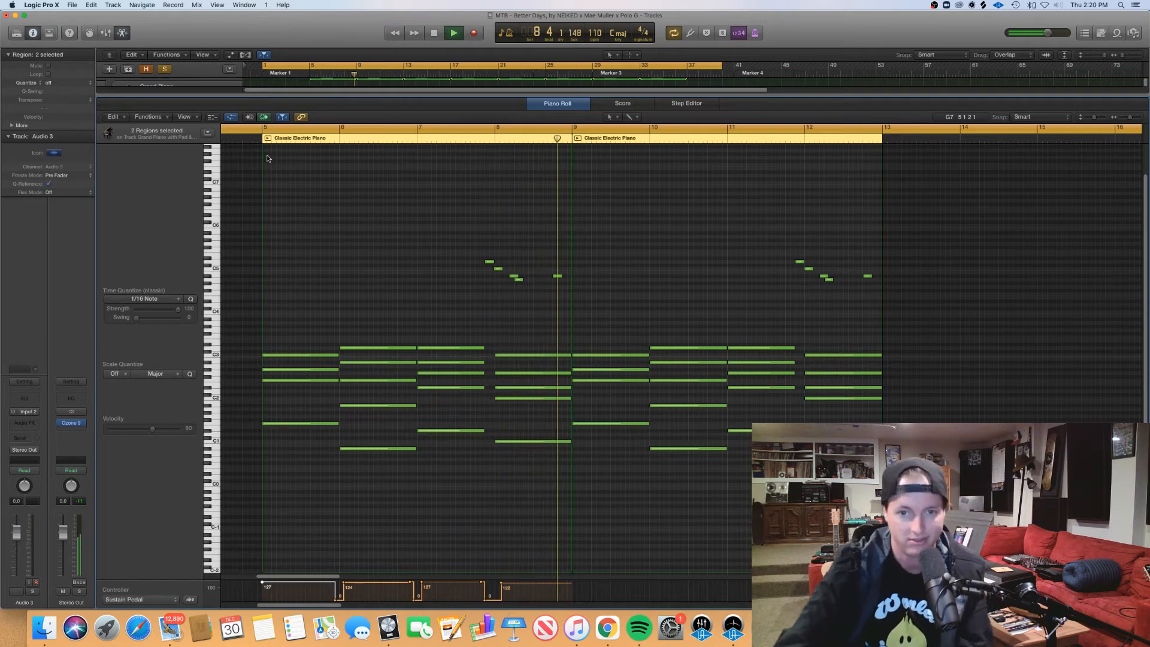
key(space)
drag(446, 253, 572, 292)
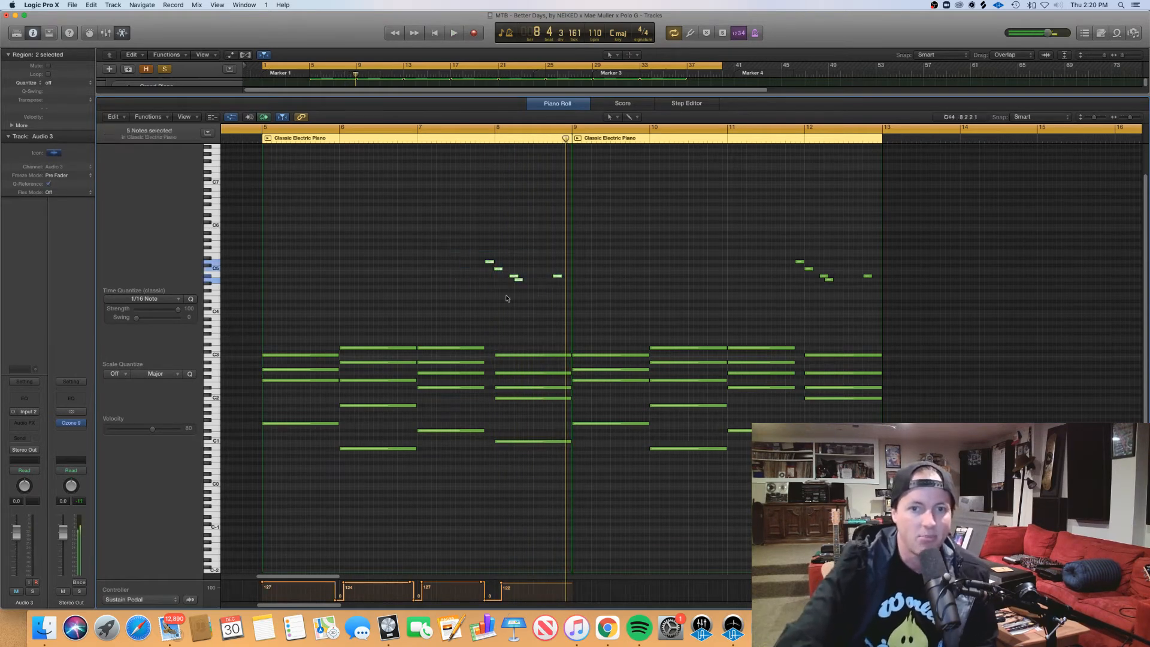
Step: Deselect the high melody notes, single out the last one in bar 8, and close the Piano Roll
click(495, 258)
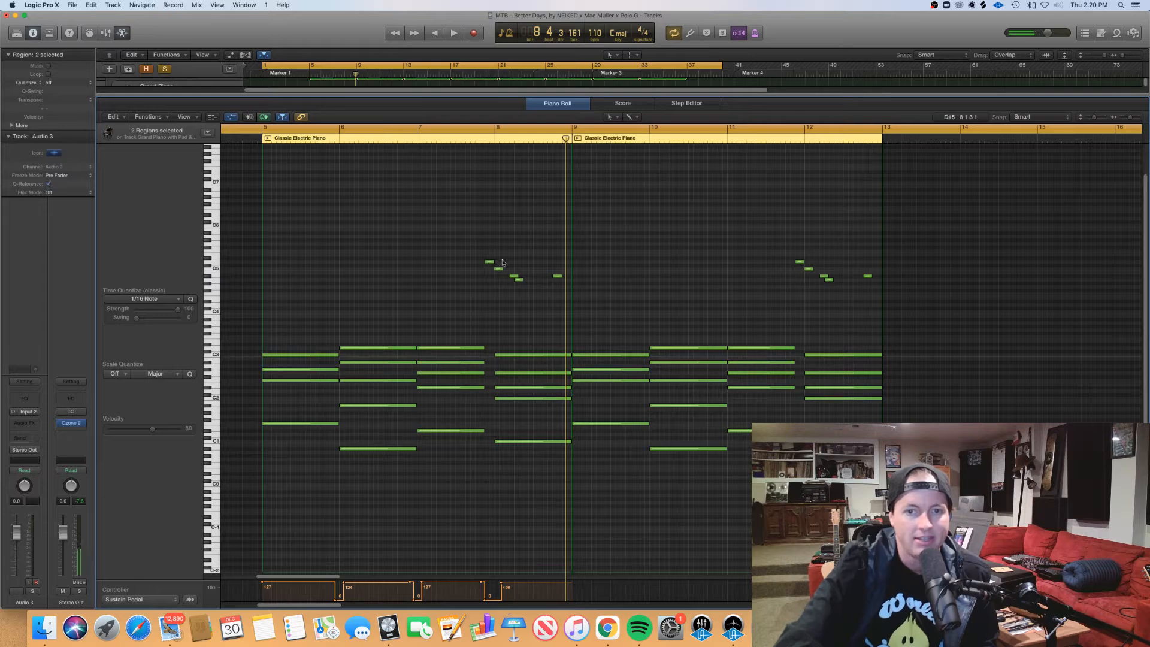
click(558, 276)
click(573, 271)
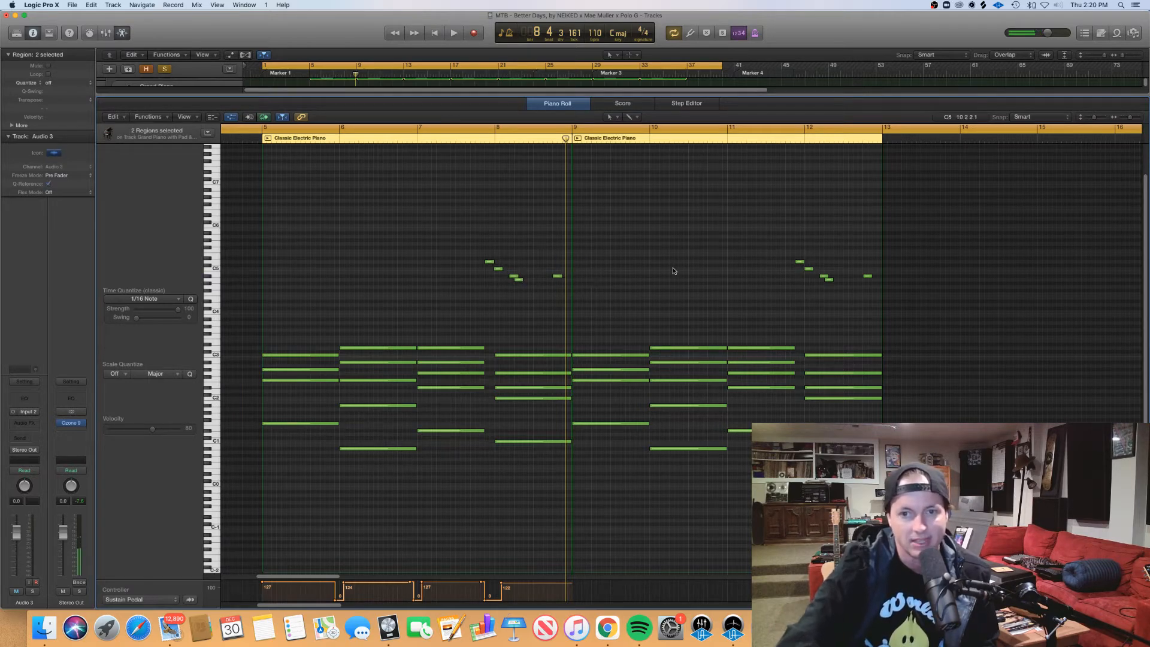
key(p)
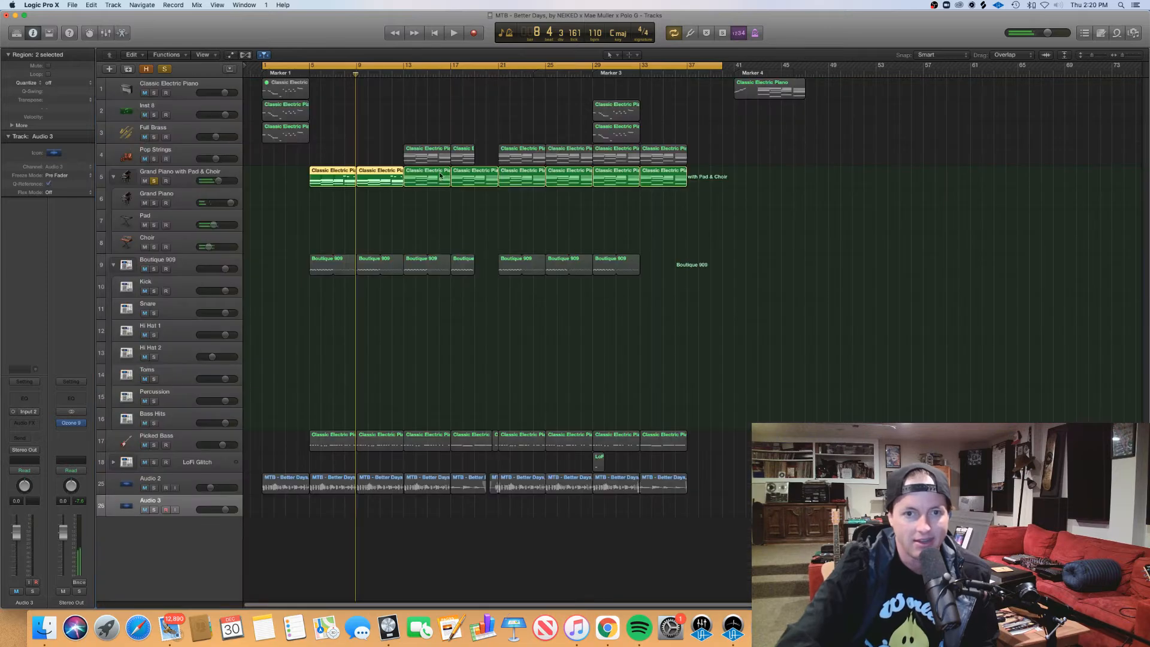
Step: Turn off the cycle range and briefly play the soloed Grand Piano with Pad & Choir track from bar 13
click(423, 66)
click(415, 75)
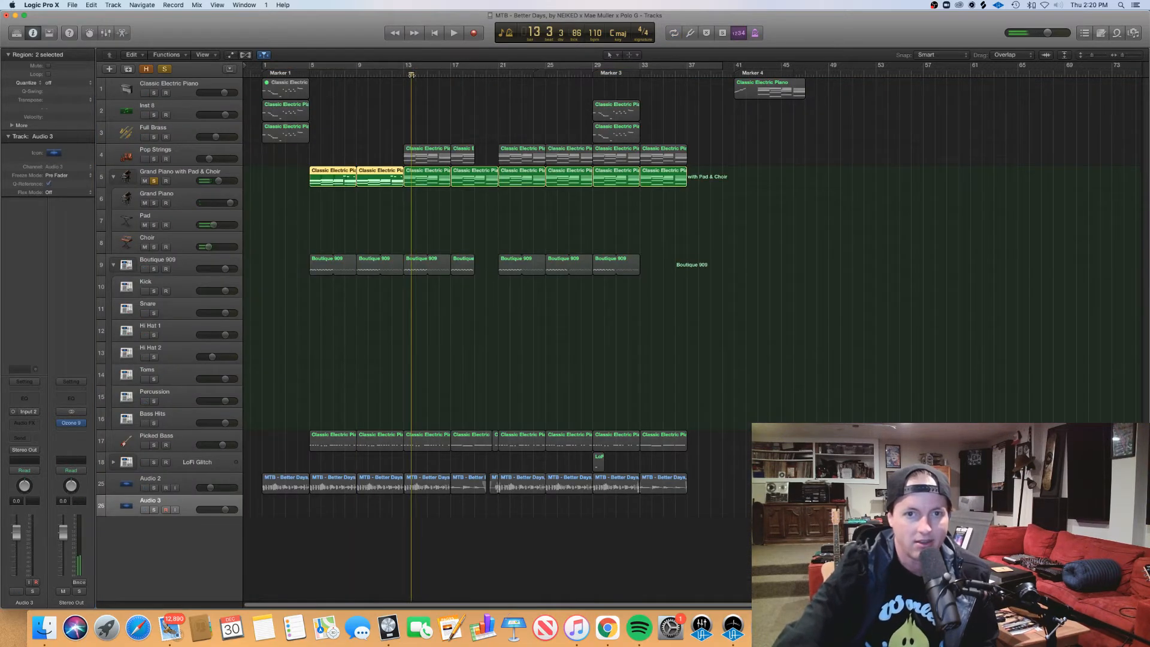
key(space)
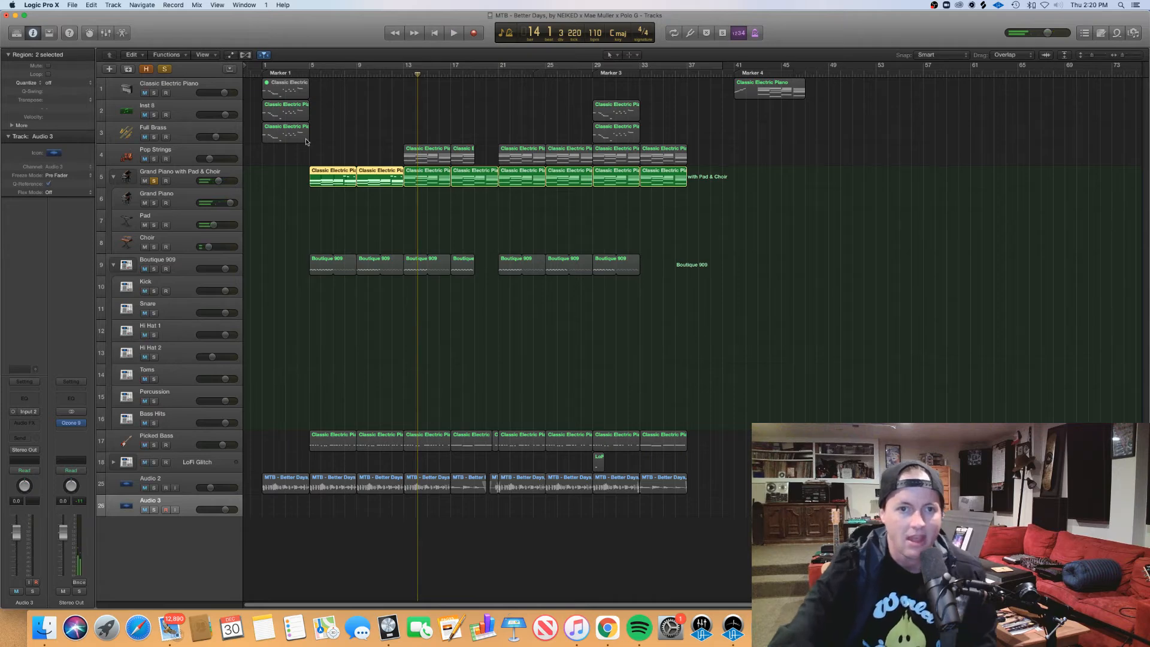
Step: Reopen the first two Grand Piano with Pad & Choir regions in the Piano Roll and examine the high melody notes around bars 12 and 8
drag(282, 132, 376, 184)
key(super+z)
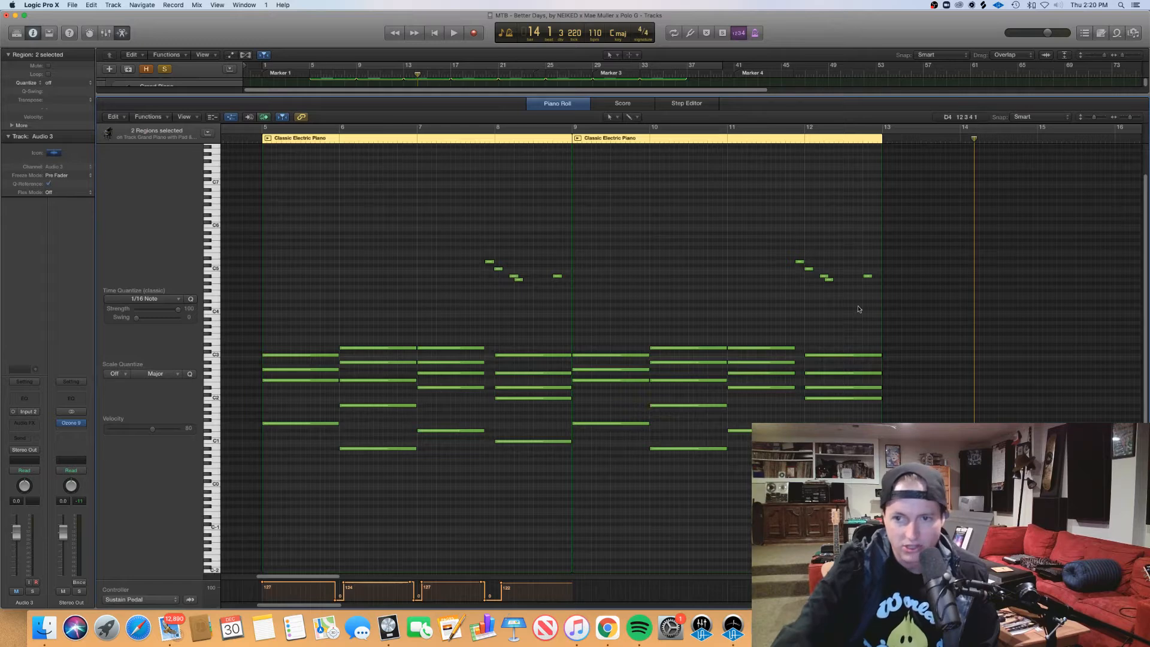
drag(915, 282, 824, 270)
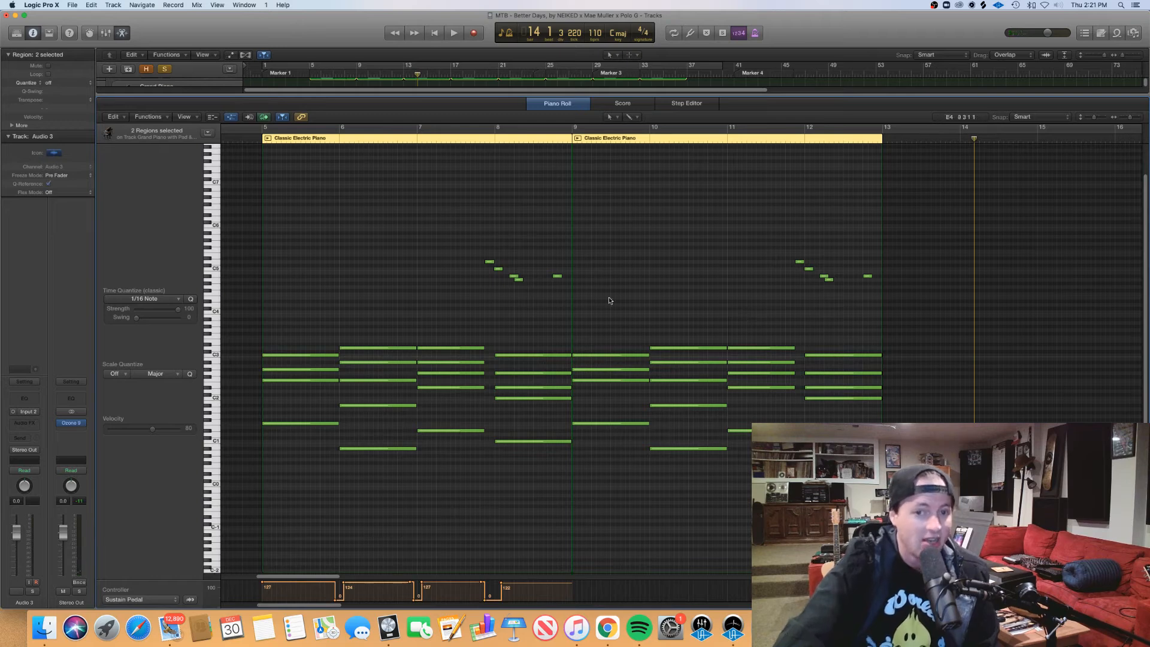
drag(609, 300, 420, 241)
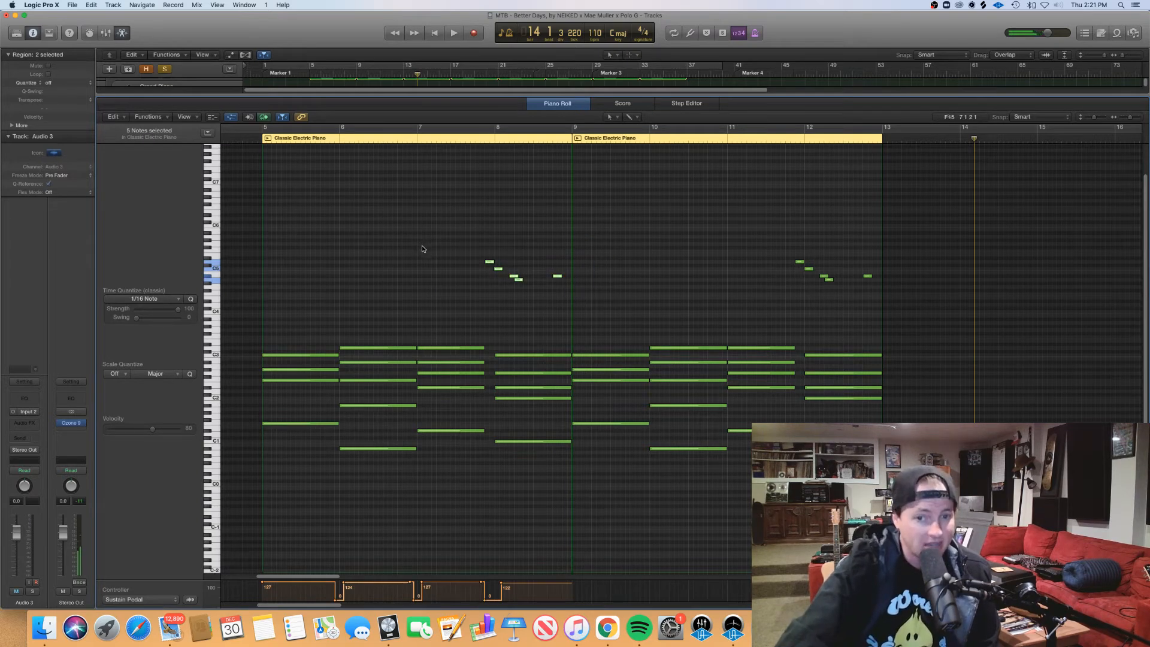
click(555, 288)
click(557, 277)
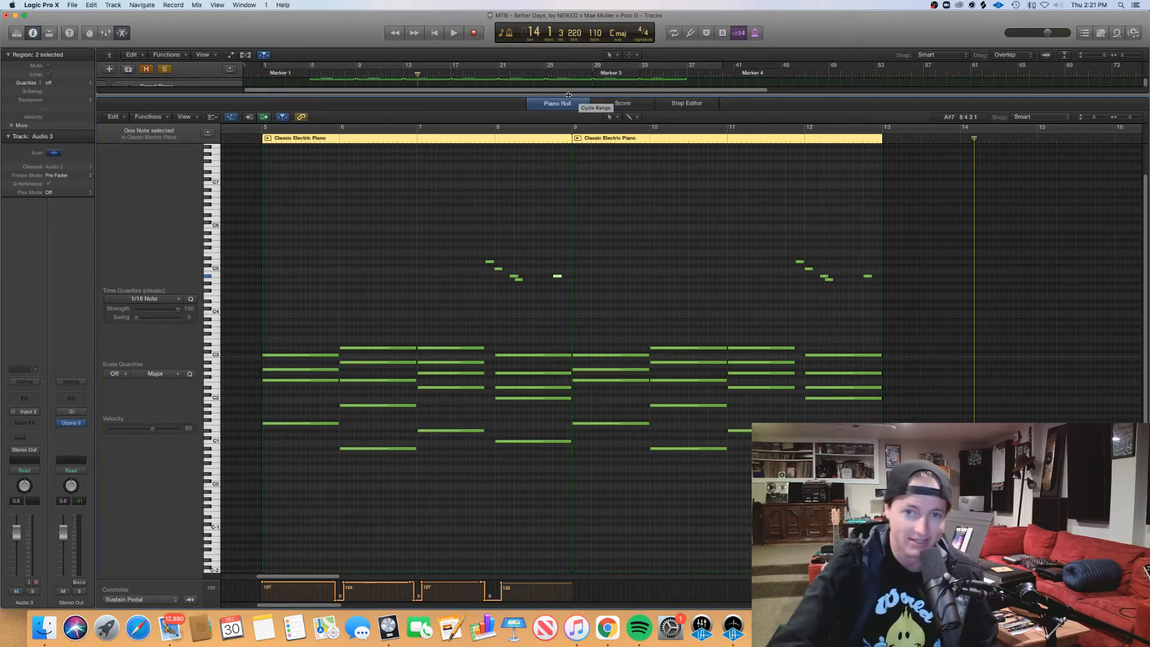
key(p)
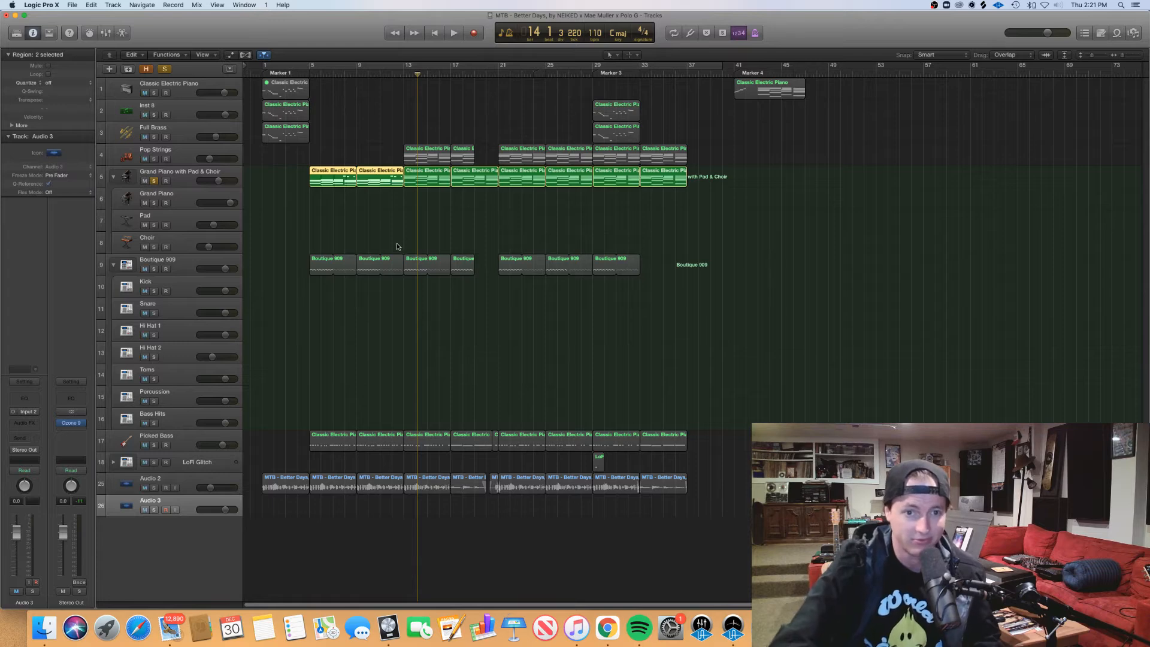
Step: Solo the Inst 8 and Full Brass tracks and turn the cycle range back on
drag(310, 155, 275, 117)
drag(154, 114, 154, 136)
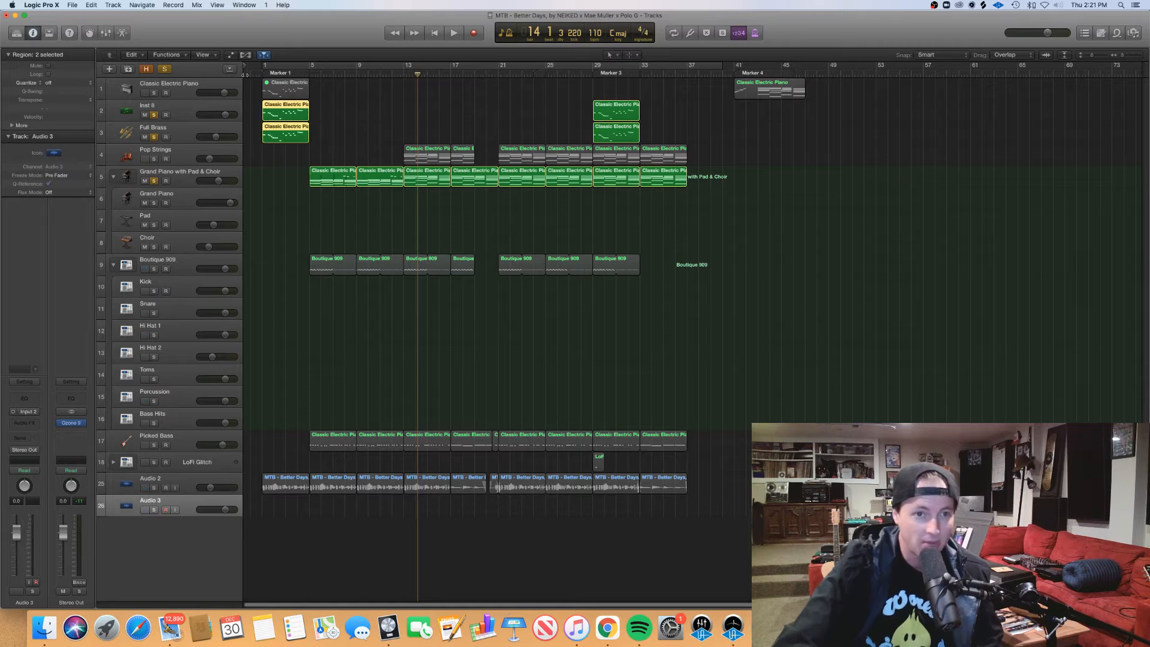
click(266, 66)
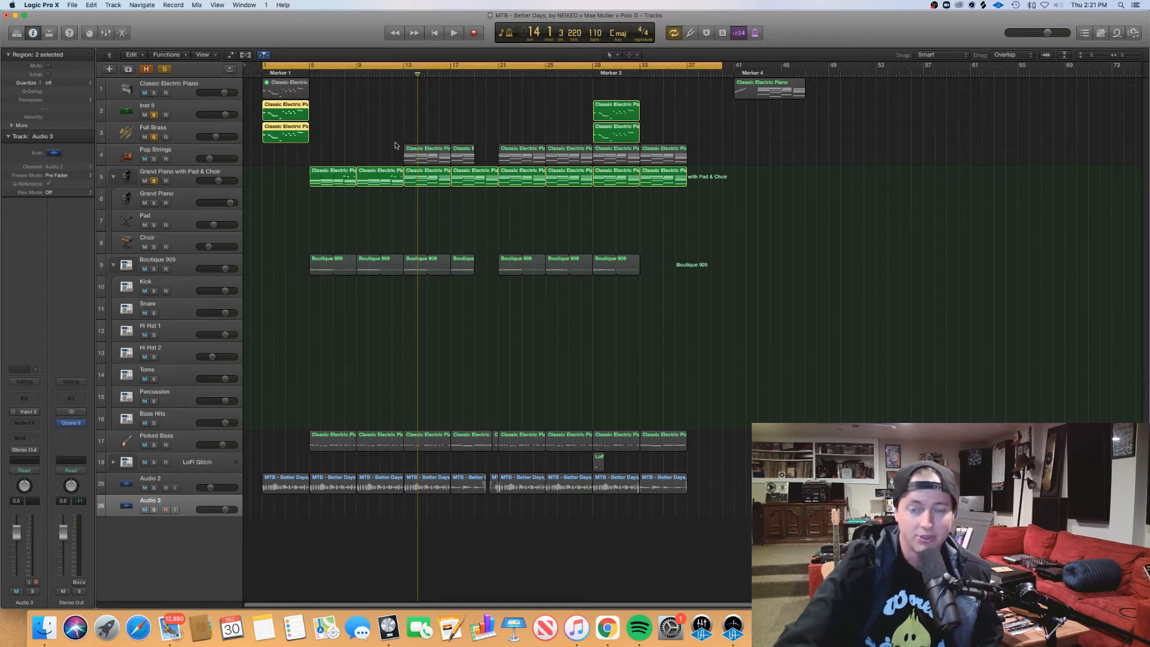
click(369, 144)
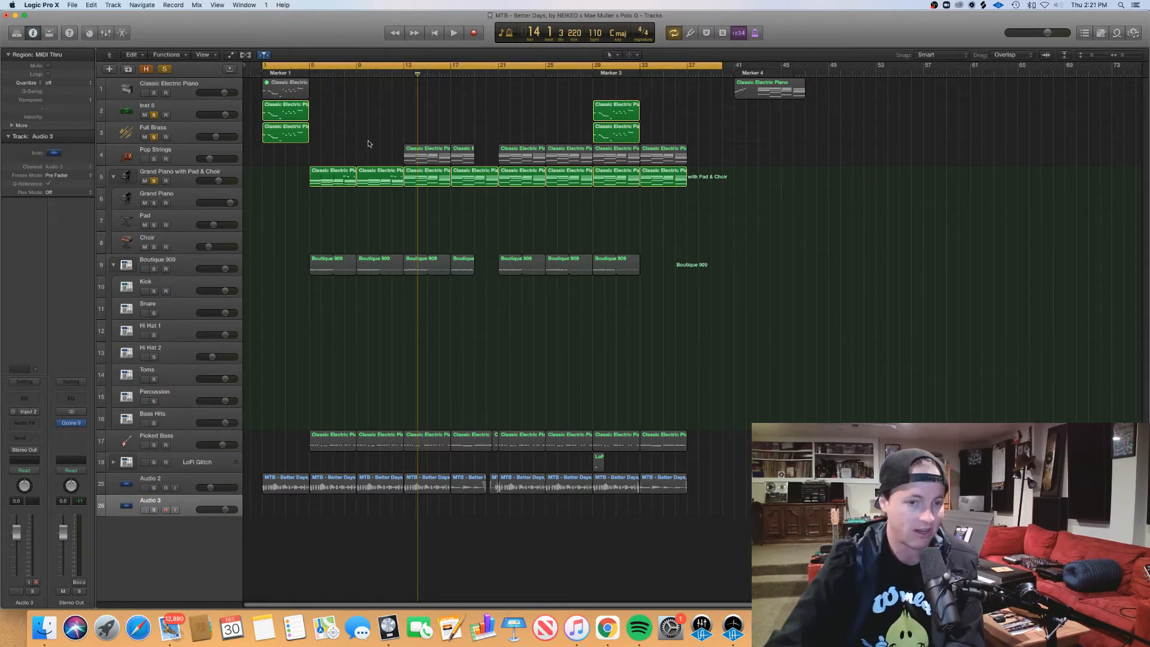
click(166, 436)
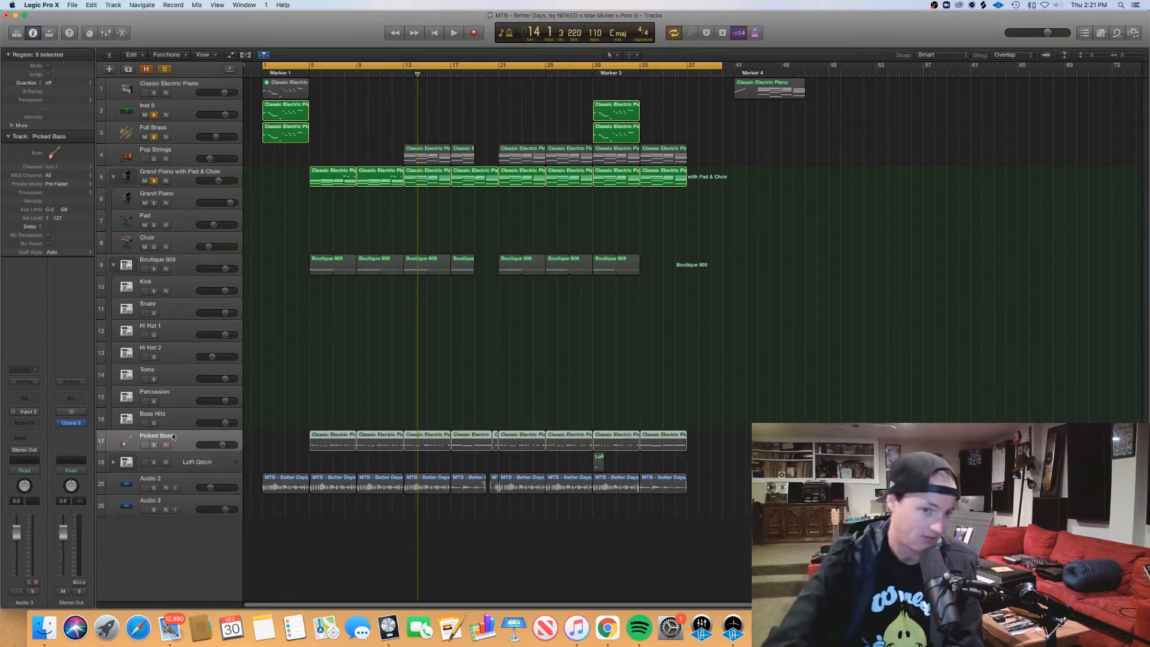
click(153, 445)
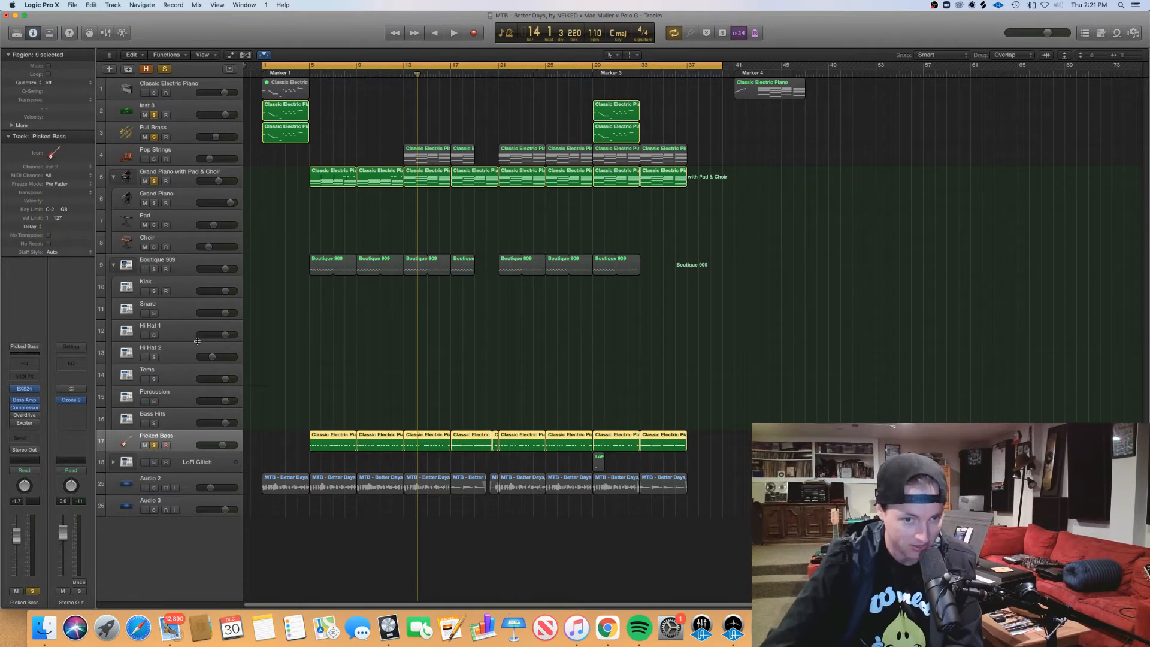
click(154, 445)
Step: Open the bar 1 regions of Inst 8 and Full Brass in the Piano Roll, look over their melody, and close it
drag(335, 145, 278, 103)
key(p)
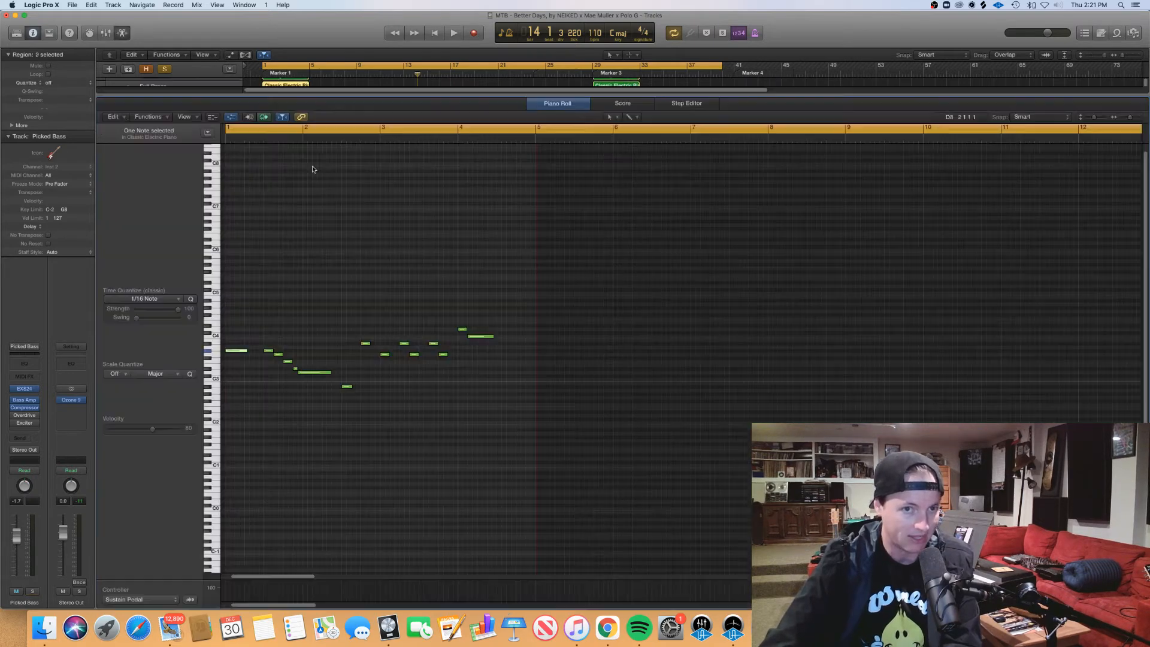
scroll(405, 299, left, 3)
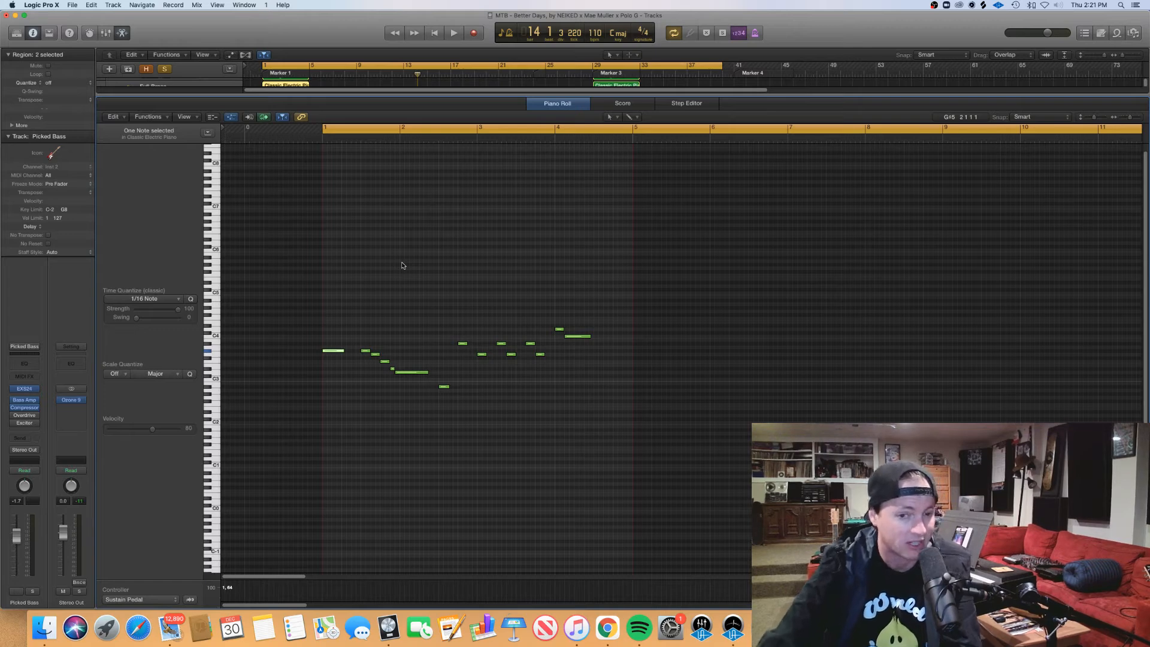
key(ctrl+m)
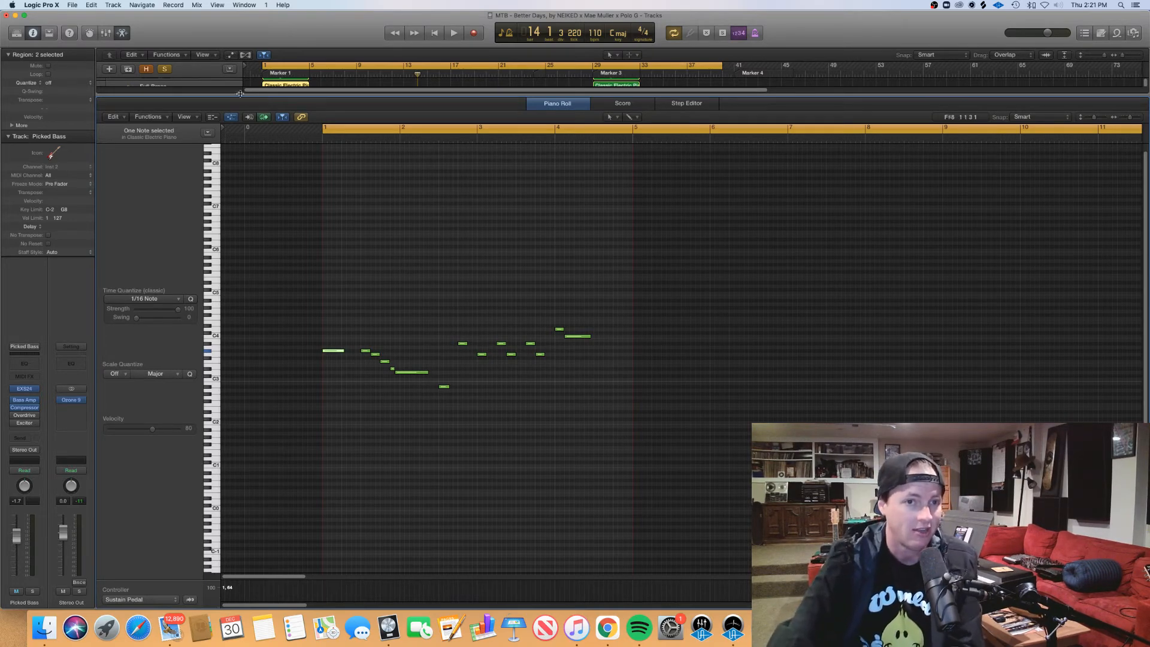
key(e)
Step: Leave only Inst 8 and Full Brass soloed and reopen their bar 1 regions in the Piano Roll
drag(156, 118, 155, 181)
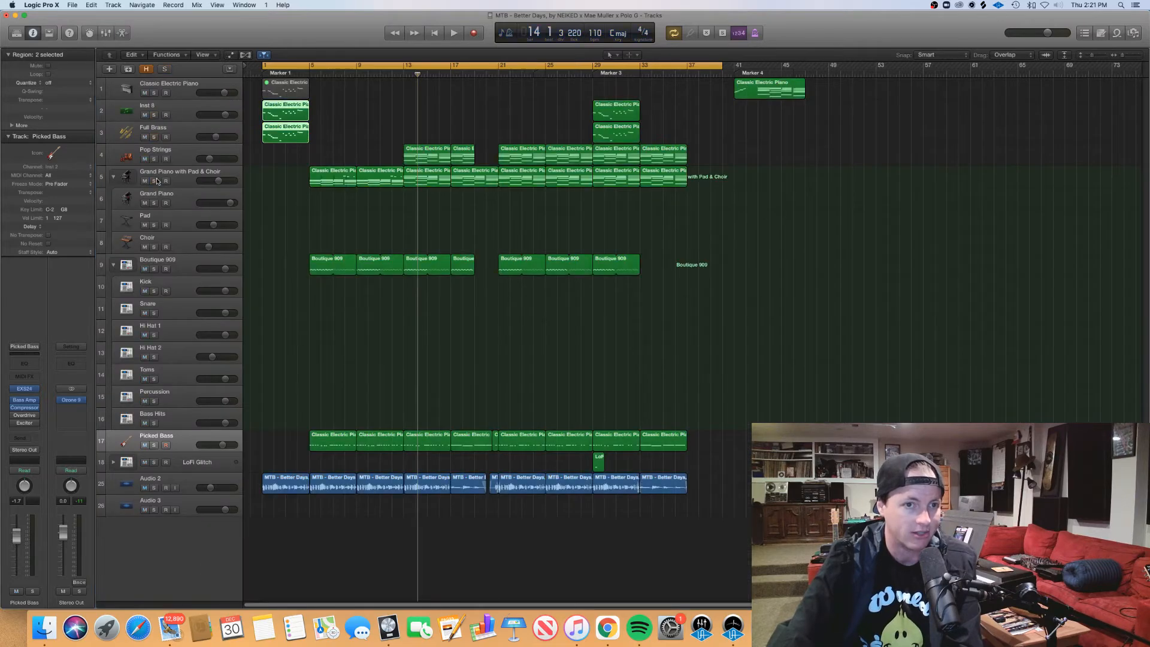
drag(155, 116, 157, 135)
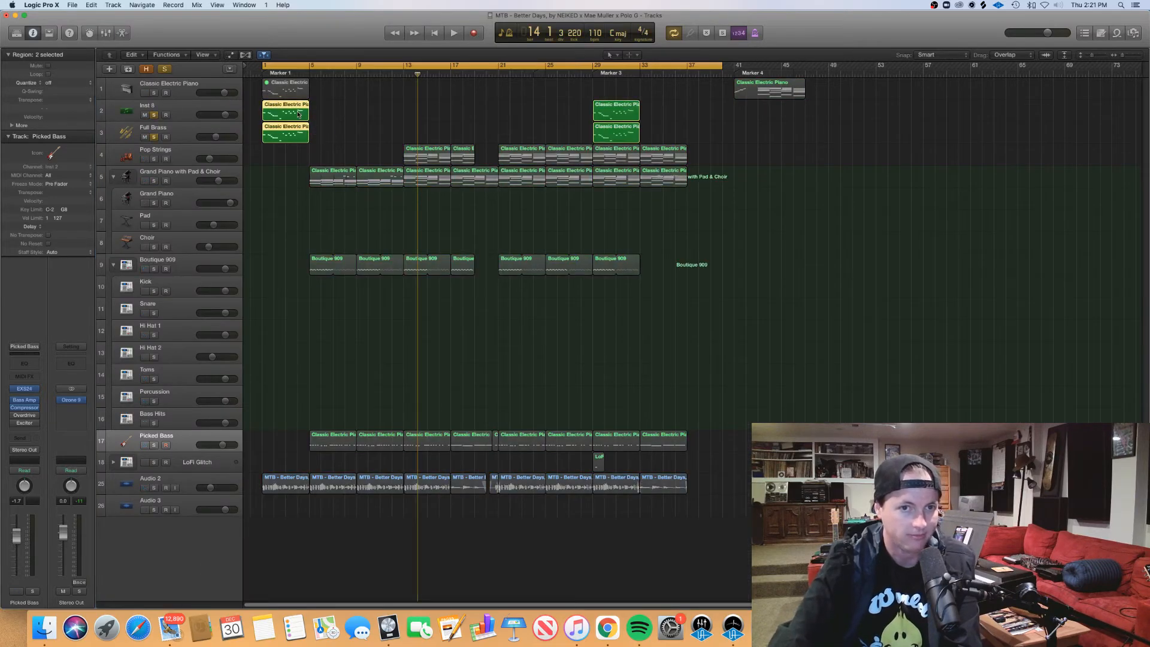
double_click(304, 117)
click(542, 341)
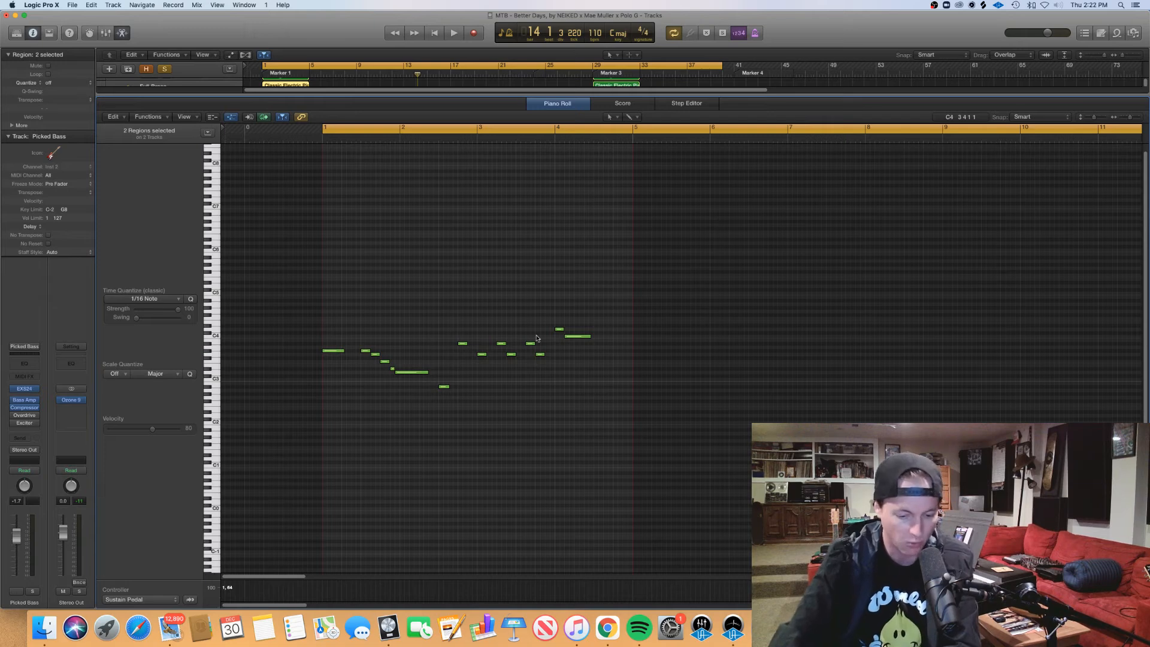
Step: Go through the brass melody note by note from bar 1 down to the long note across bar 2
key(super+Right)
key(super+Right)
key(super+Right)
key(super+Right)
scroll(524, 355, right, 6)
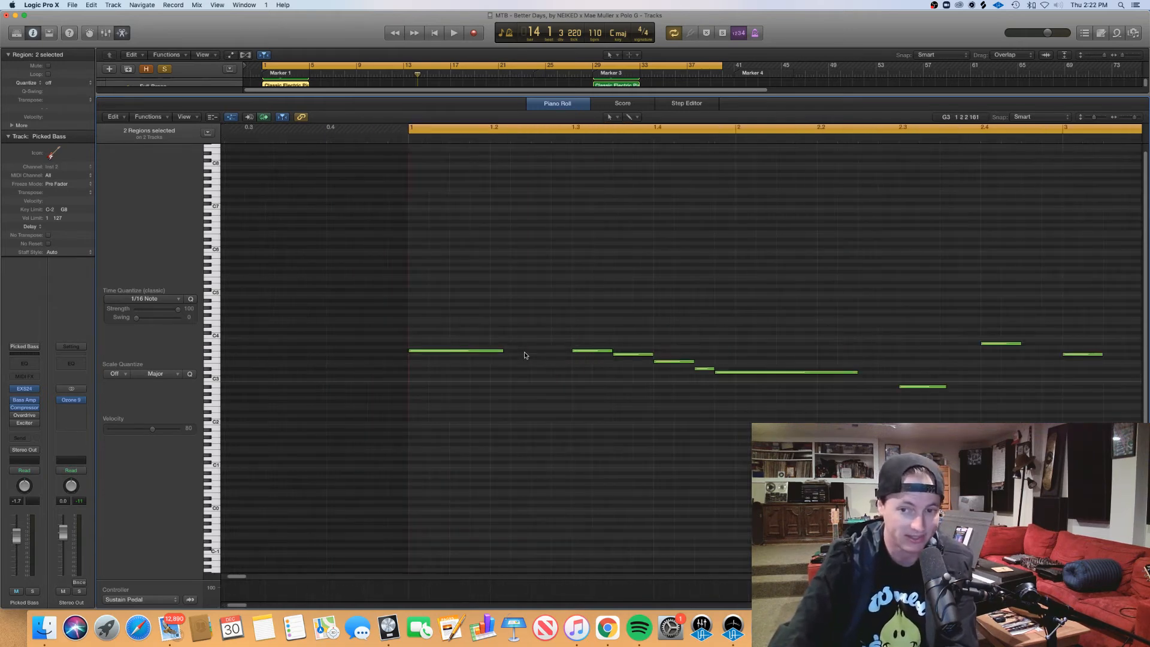
key(super+Left)
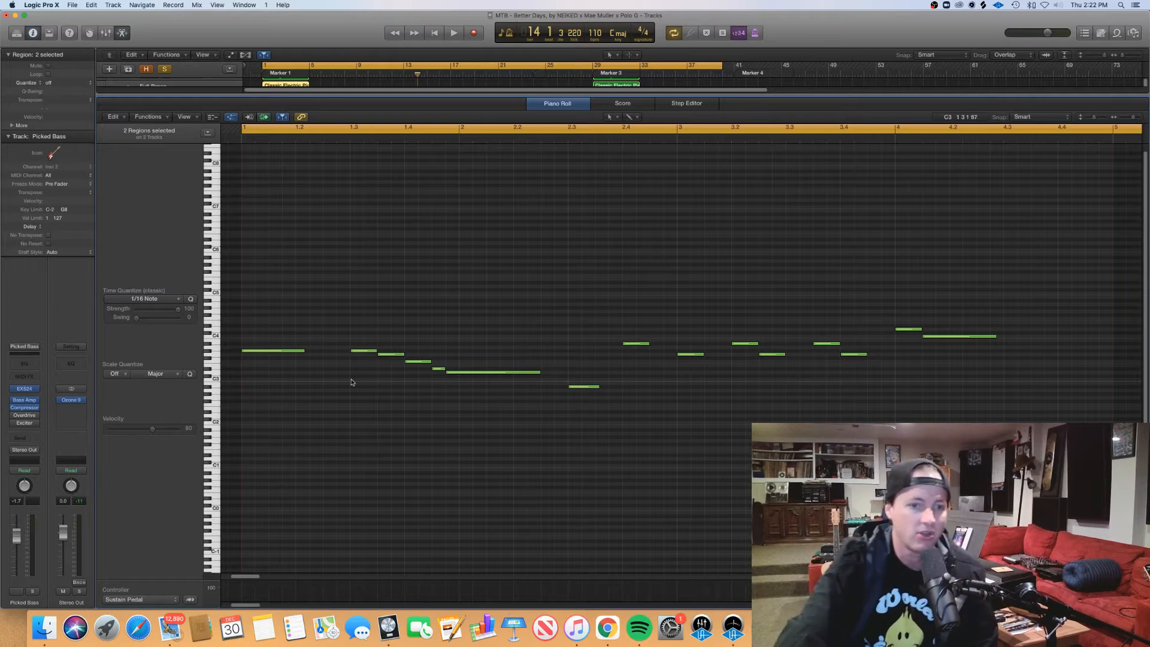
key(Right)
key(Right)
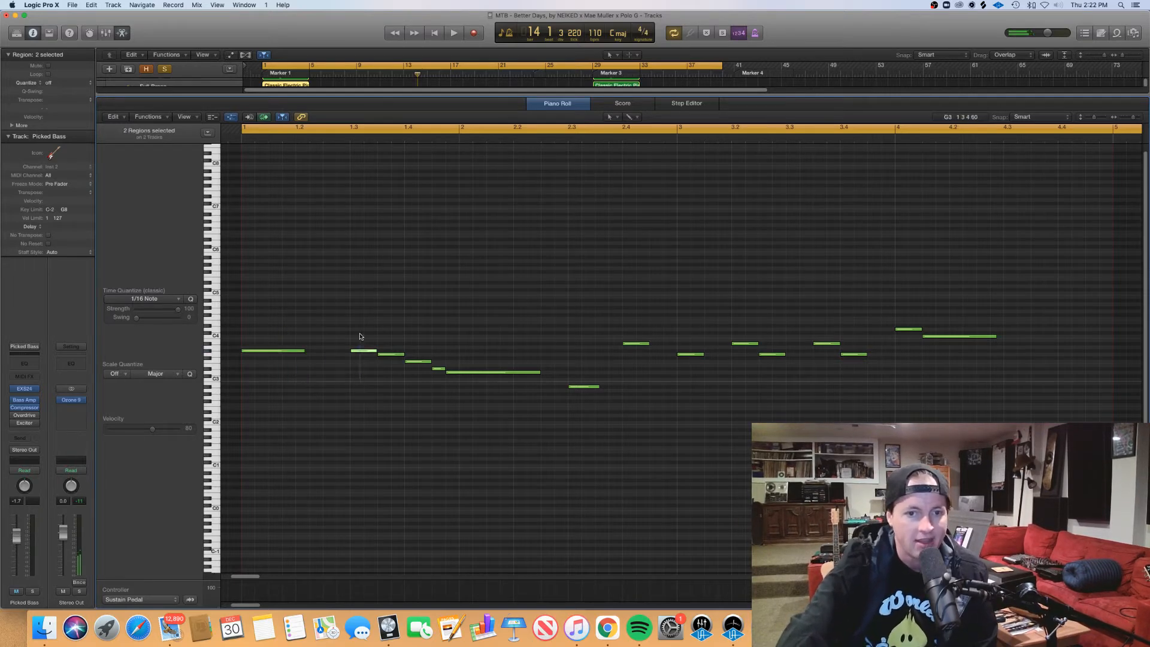
key(Right)
drag(415, 351, 481, 367)
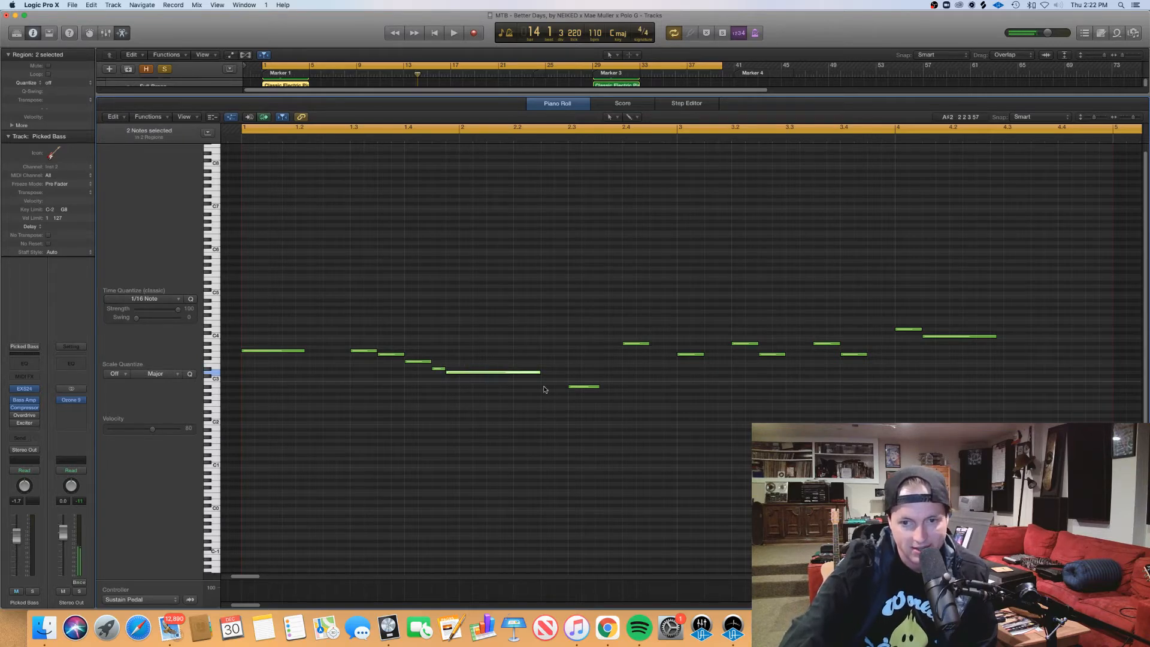
Step: Continue through the remaining brass melody notes, from the low note in bar 2 to the long note in bar 4
drag(568, 415, 641, 319)
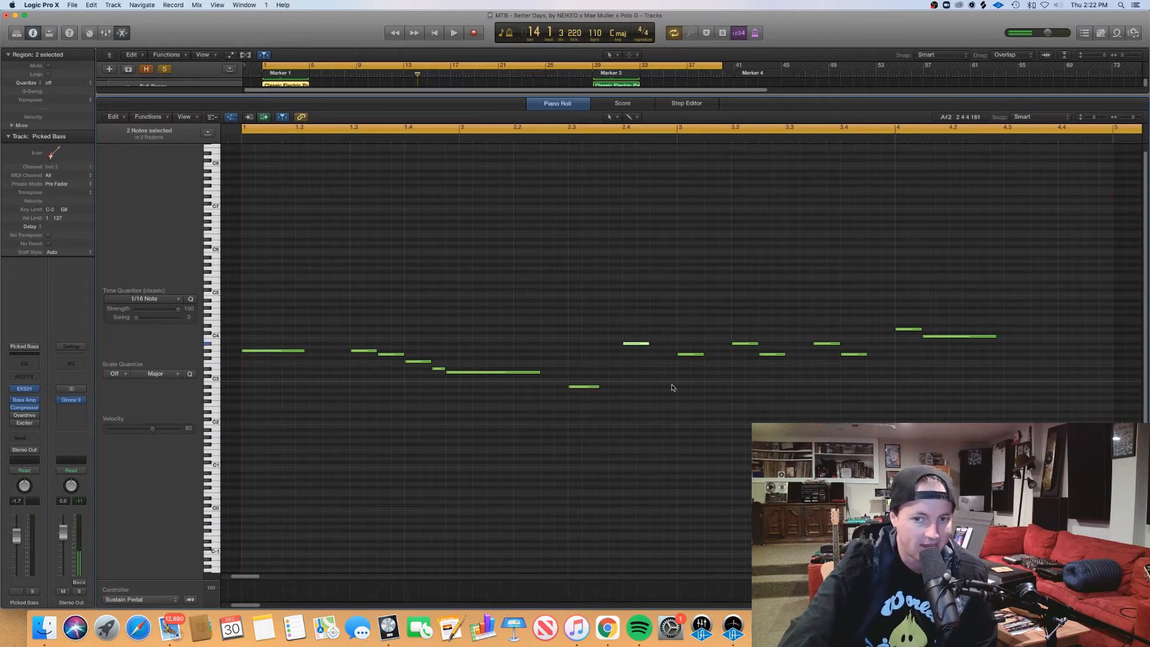
drag(672, 386, 705, 344)
drag(737, 386, 950, 335)
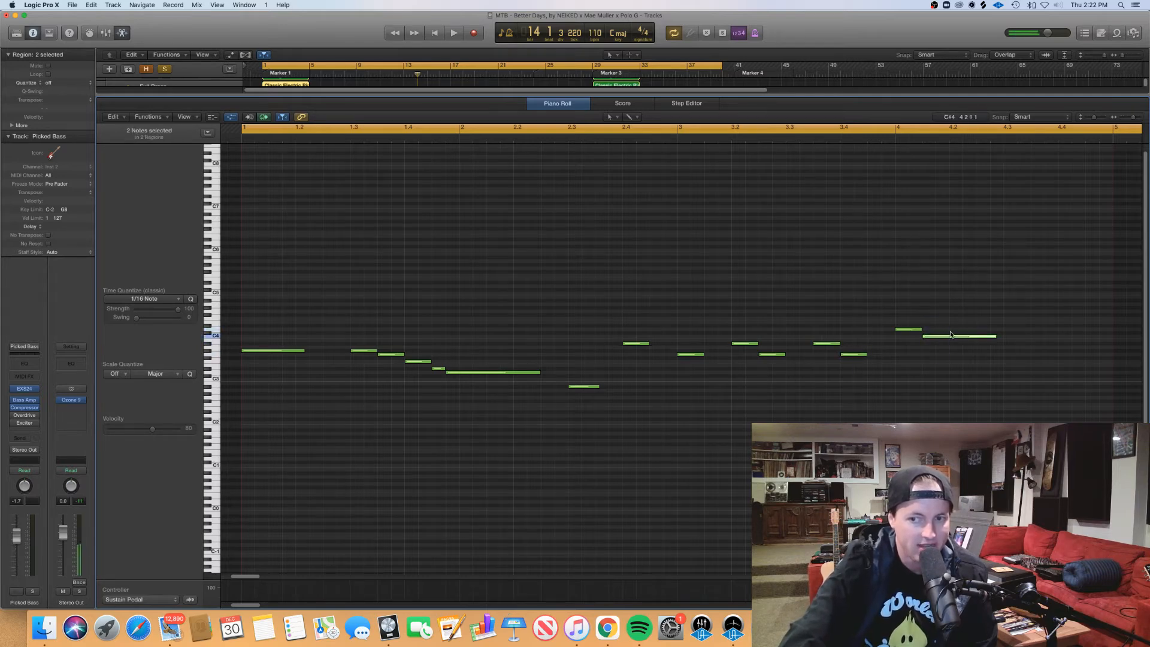
Step: Play the soloed brass melody from bar 1 into bar 4 and stop
scroll(868, 341, left, 3)
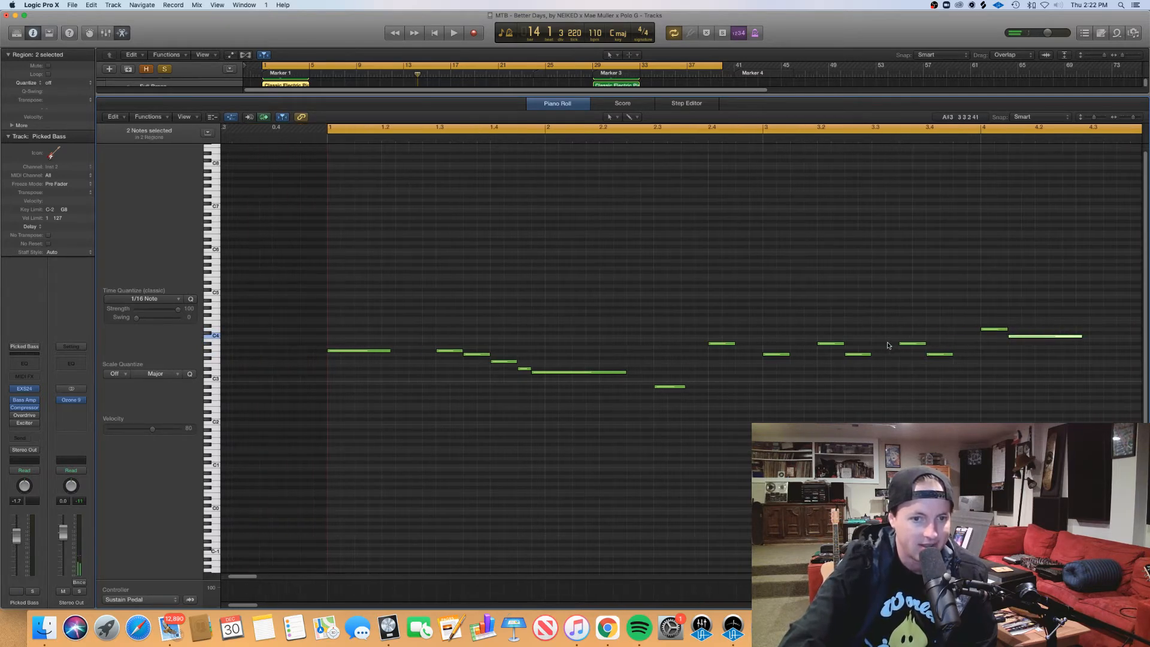
click(322, 141)
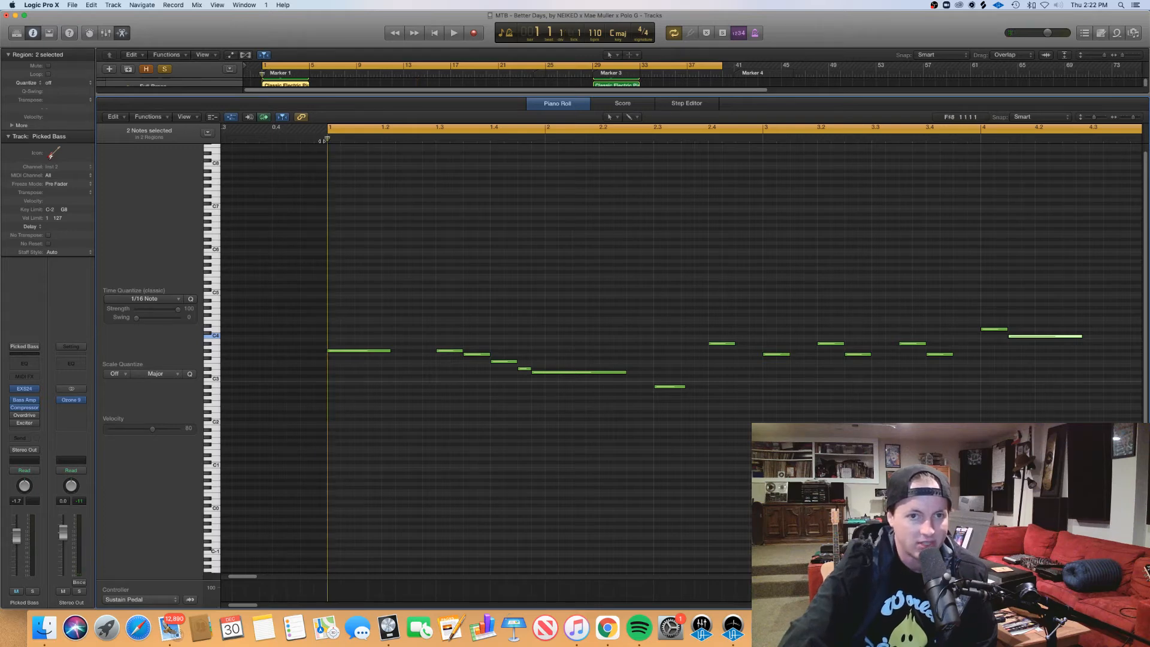
key(space)
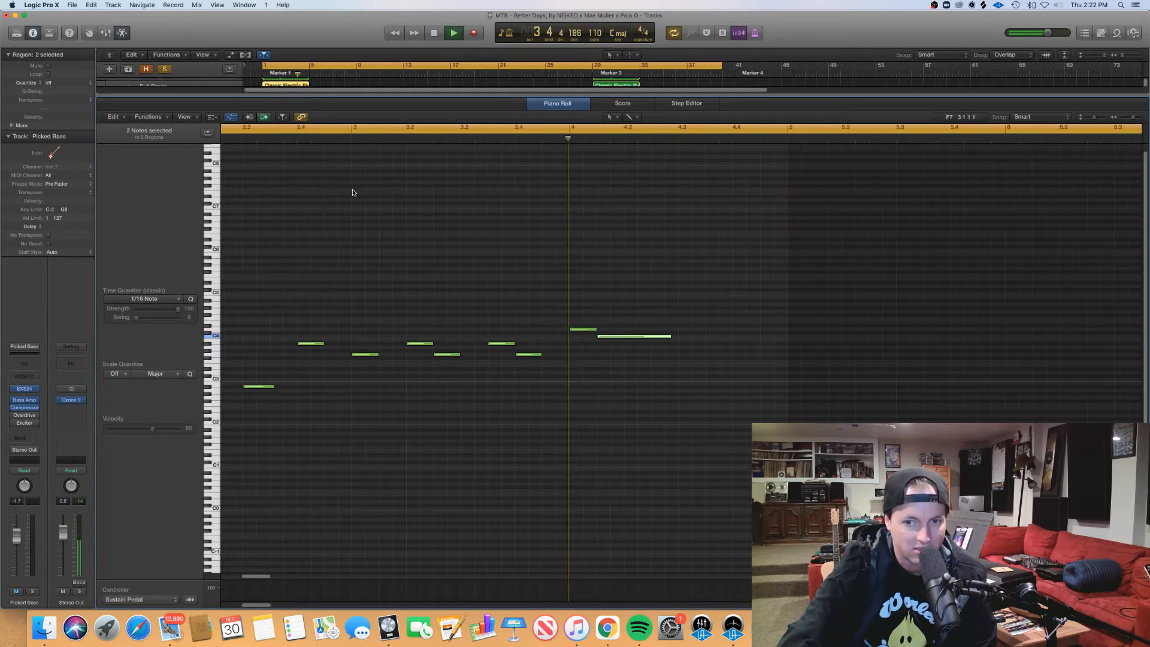
key(space)
Step: Examine the whole brass phrase again, selecting the descending notes of bar 1 and the long note across bar 2
key(super+Left)
key(super+Left)
key(super+Left)
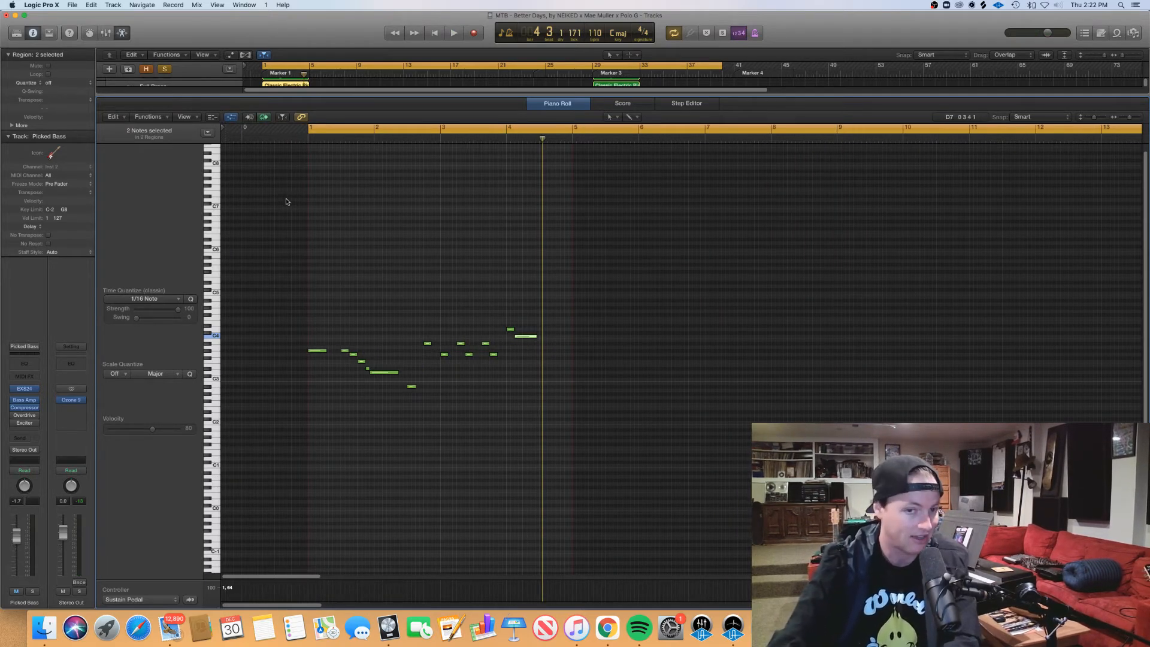
key(super+Right)
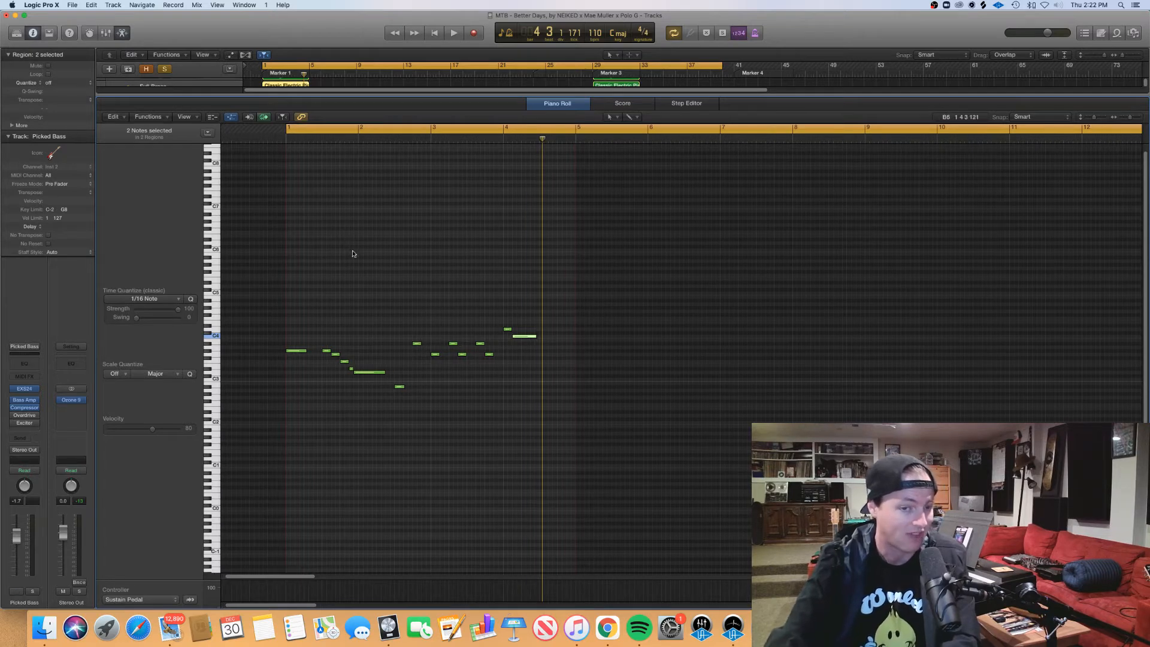
scroll(349, 251, right, 2)
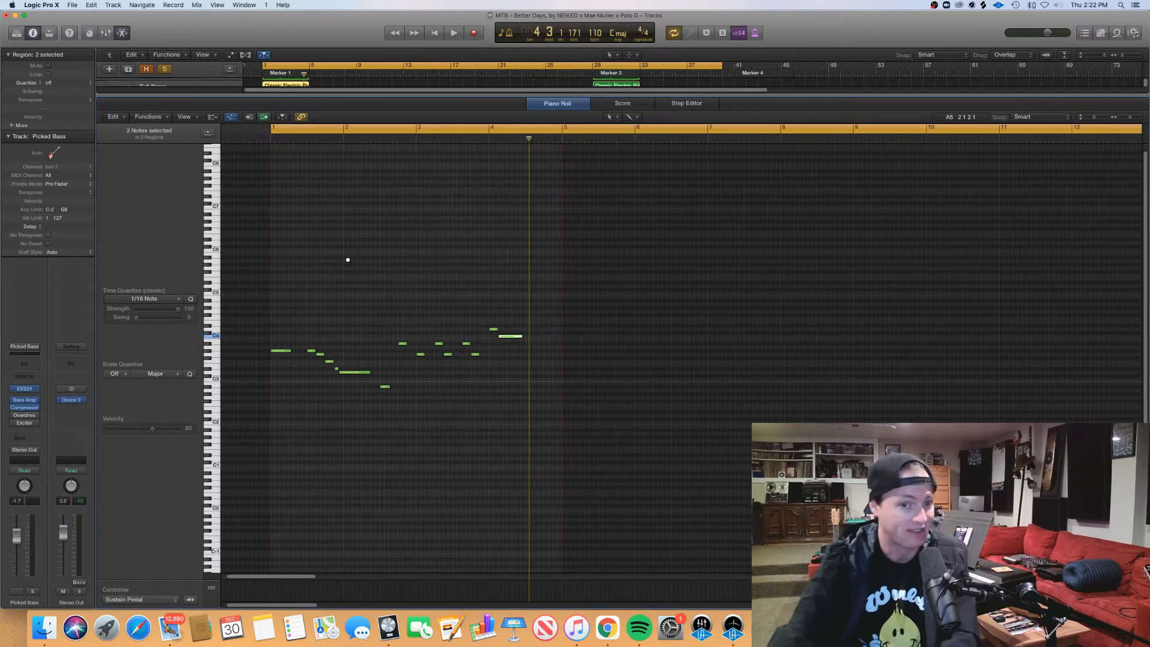
scroll(346, 264, left, 3)
key(super+Right)
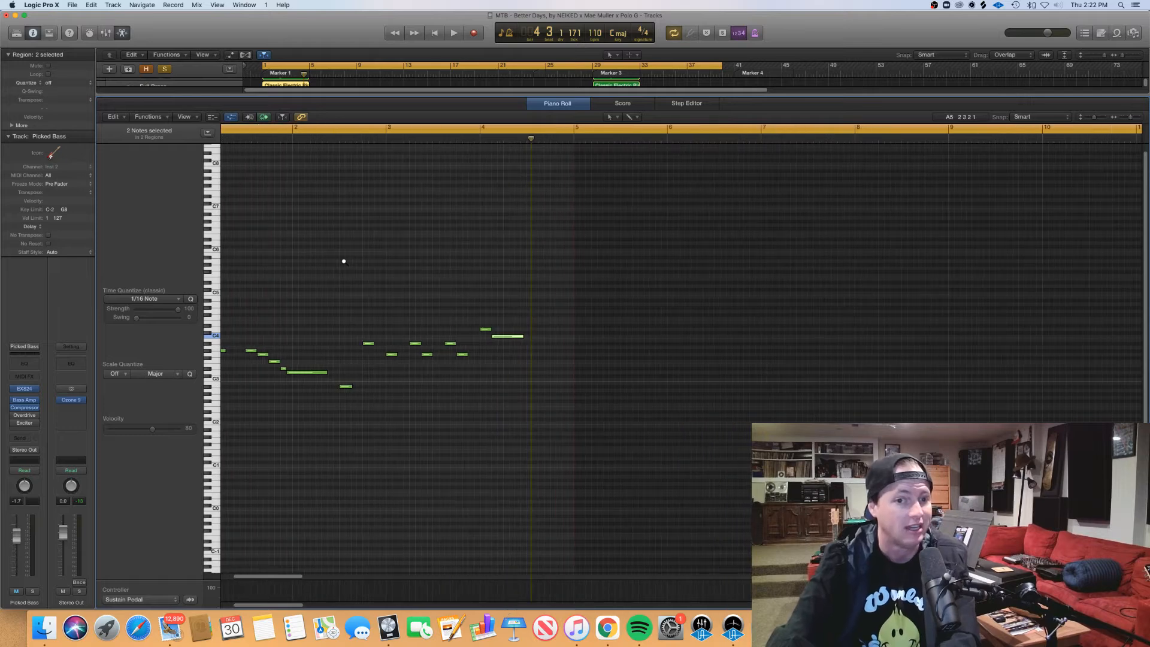
scroll(339, 267, left, 5)
drag(322, 379, 368, 343)
mouse_move(375, 366)
mouse_down()
mouse_move(380, 352)
mouse_move(413, 378)
mouse_move(422, 364)
mouse_up()
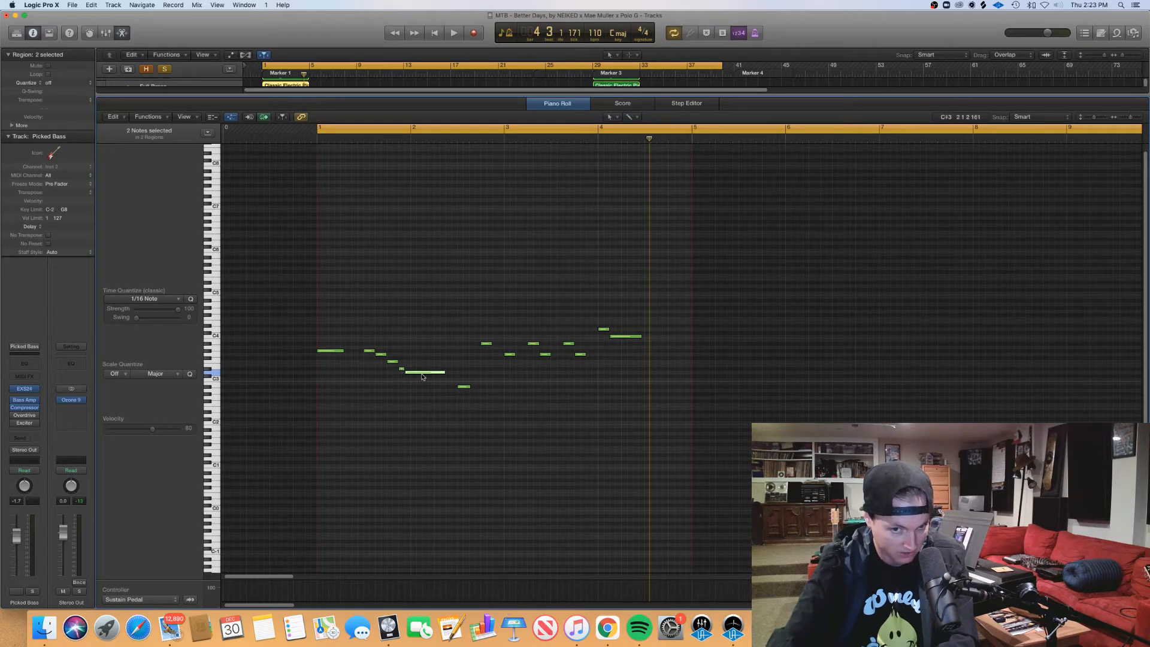
Step: Examine the rest of the brass melody, selecting the low note in bar 2 and the alternating notes up to bar 4
click(466, 387)
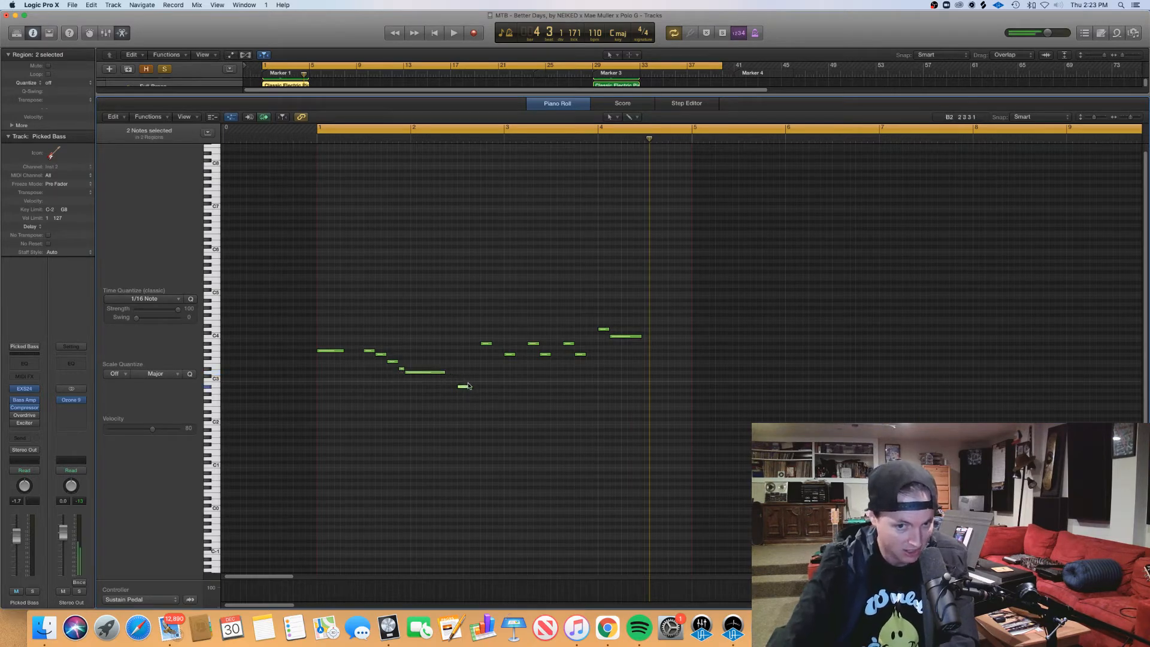
click(487, 339)
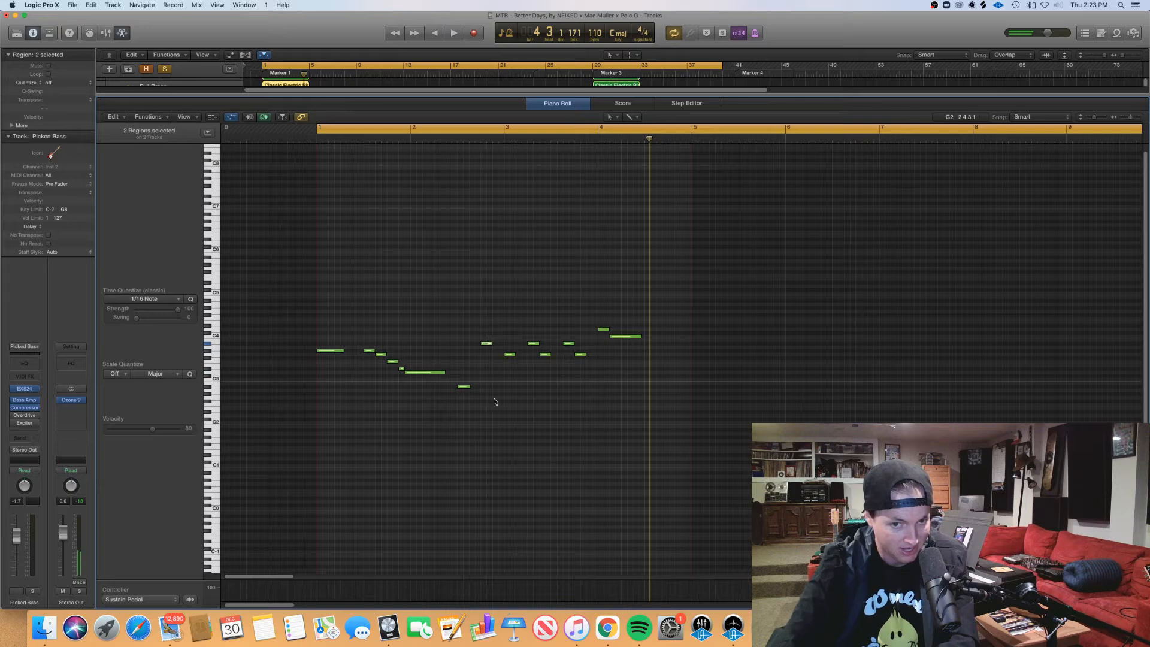
drag(493, 399, 604, 321)
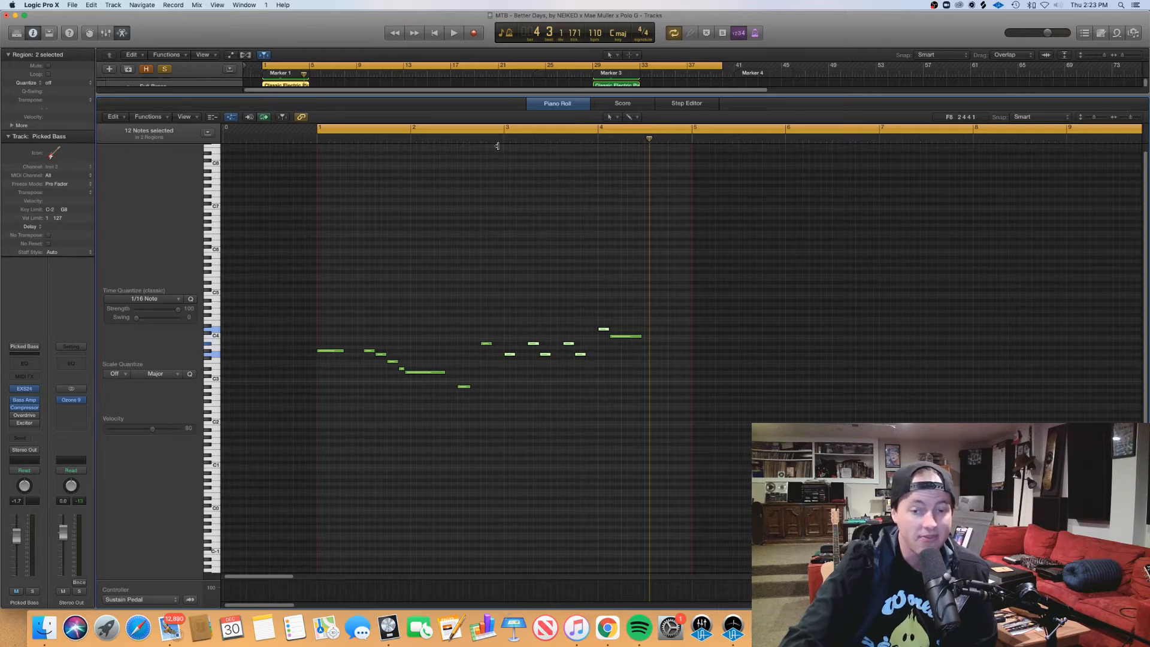
drag(513, 281, 595, 373)
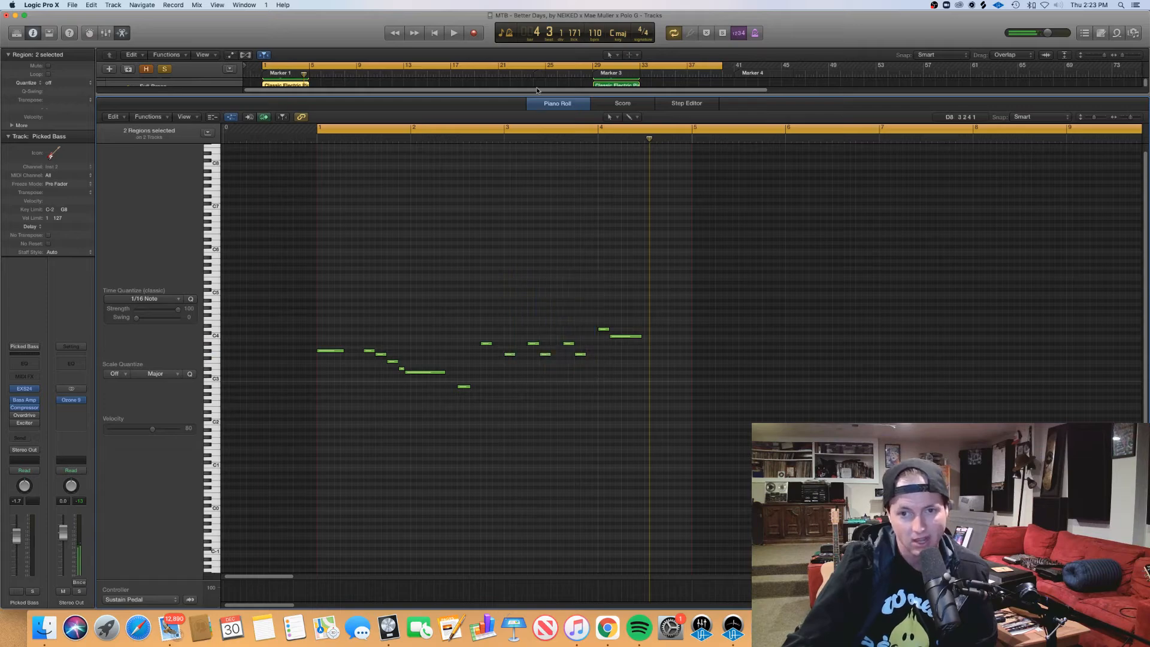
Step: Solo the Boutique 909 track alongside the brass and open its first two regions in the piano roll
key(p)
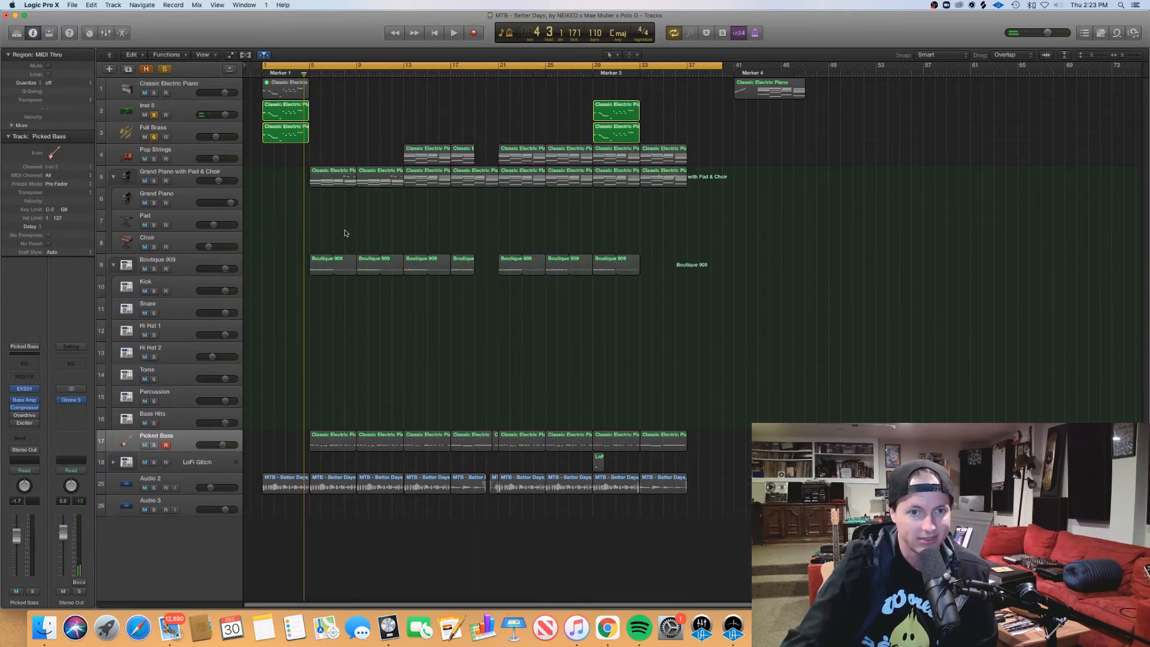
click(155, 270)
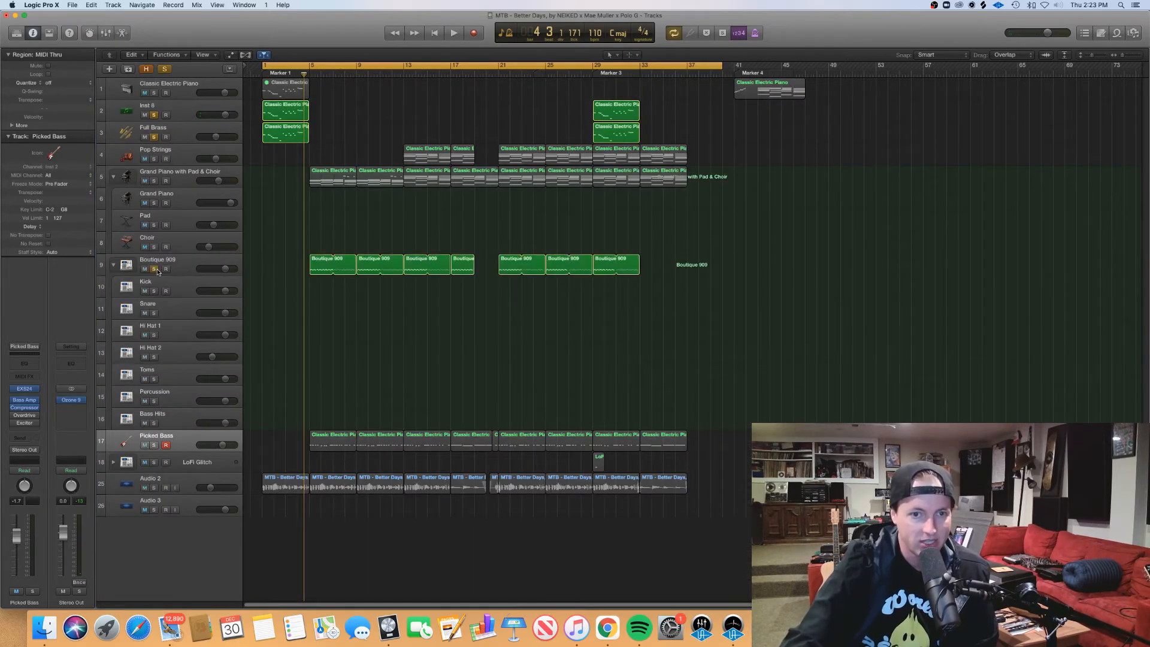
drag(309, 292, 368, 270)
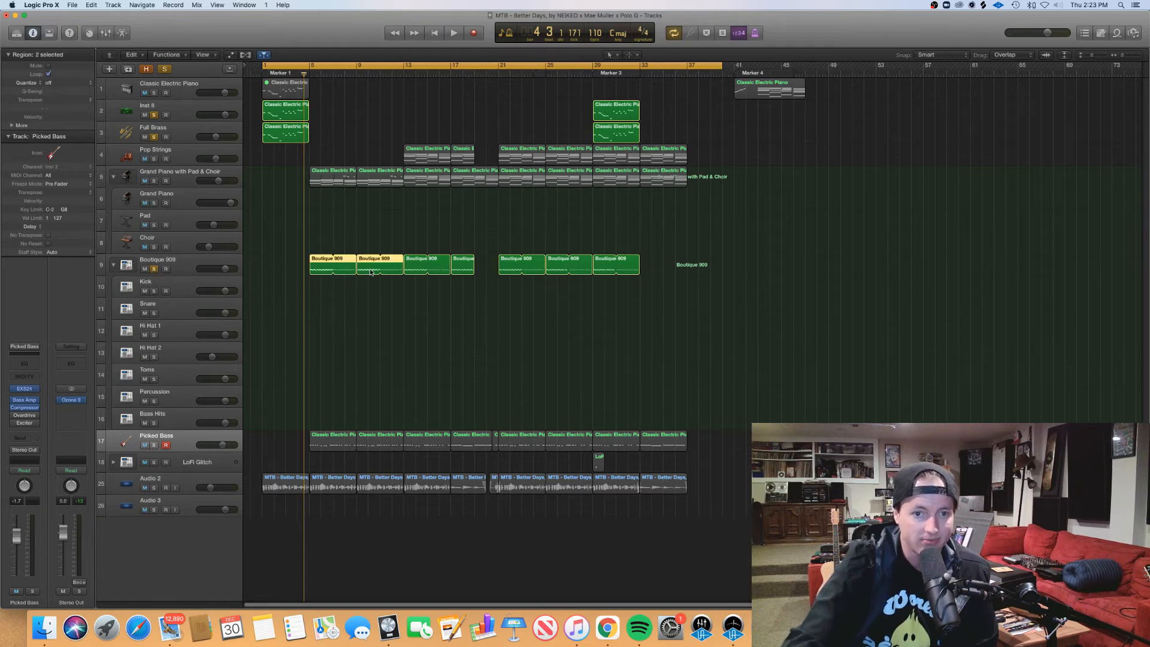
key(p)
Step: Examine the drum pattern in bars 5 and 6, going through the kick row, the offbeat hi-hat row and the backbeat snare notes
scroll(602, 460, right, 5)
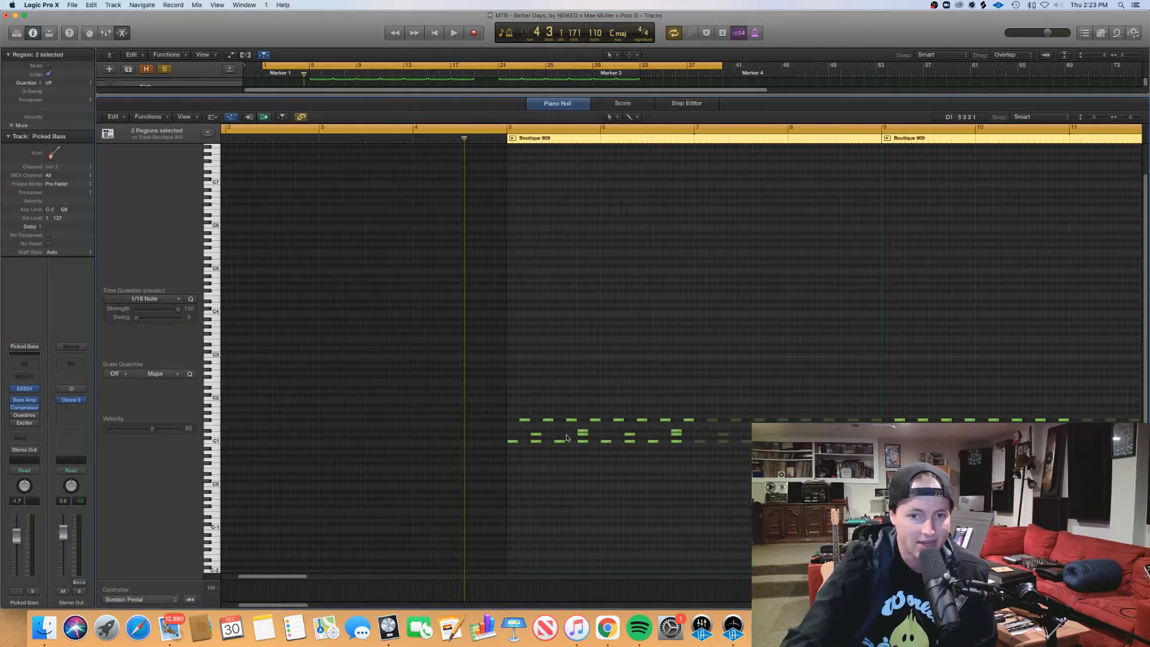
scroll(567, 436, up, 10)
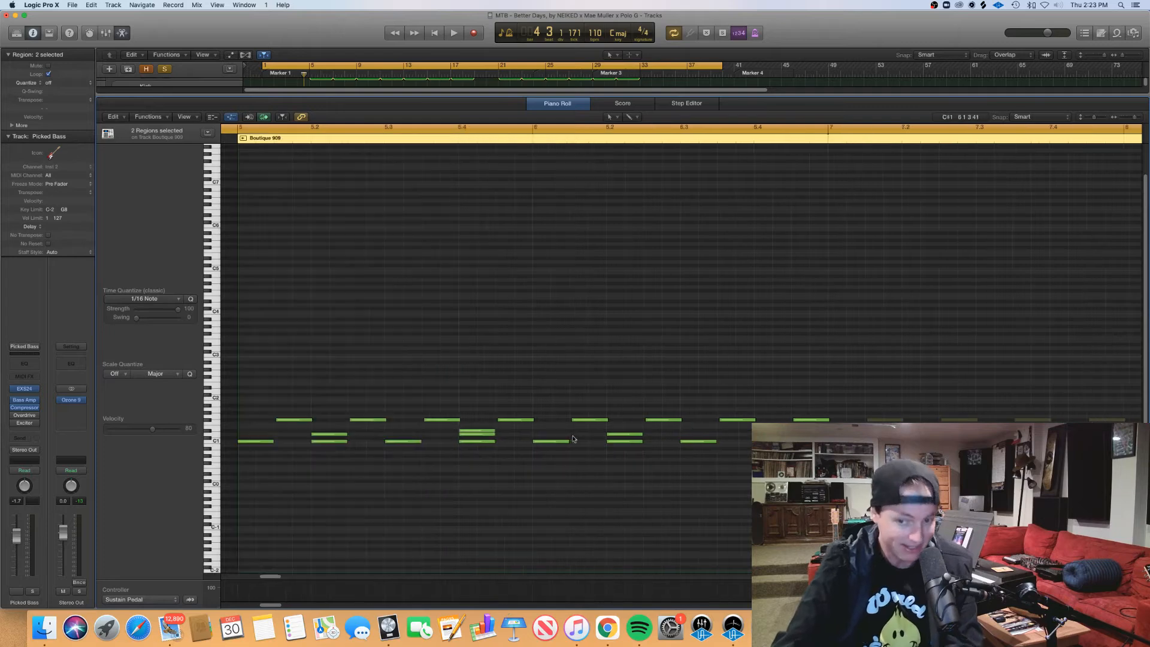
scroll(571, 439, down, 8)
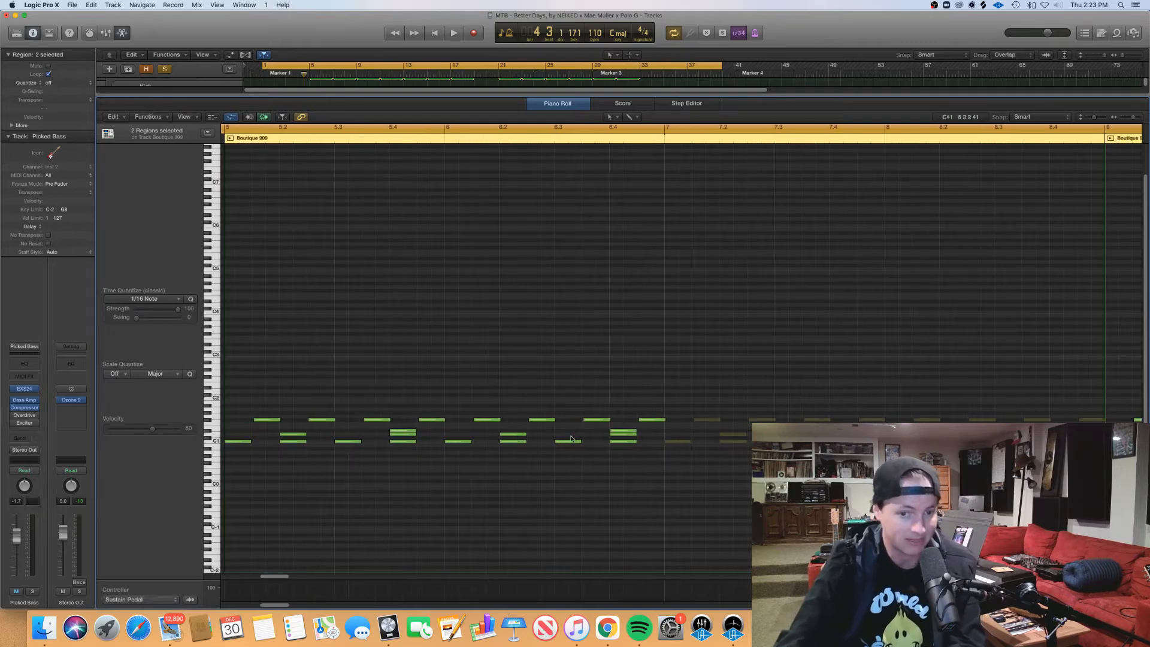
scroll(570, 439, left, 3)
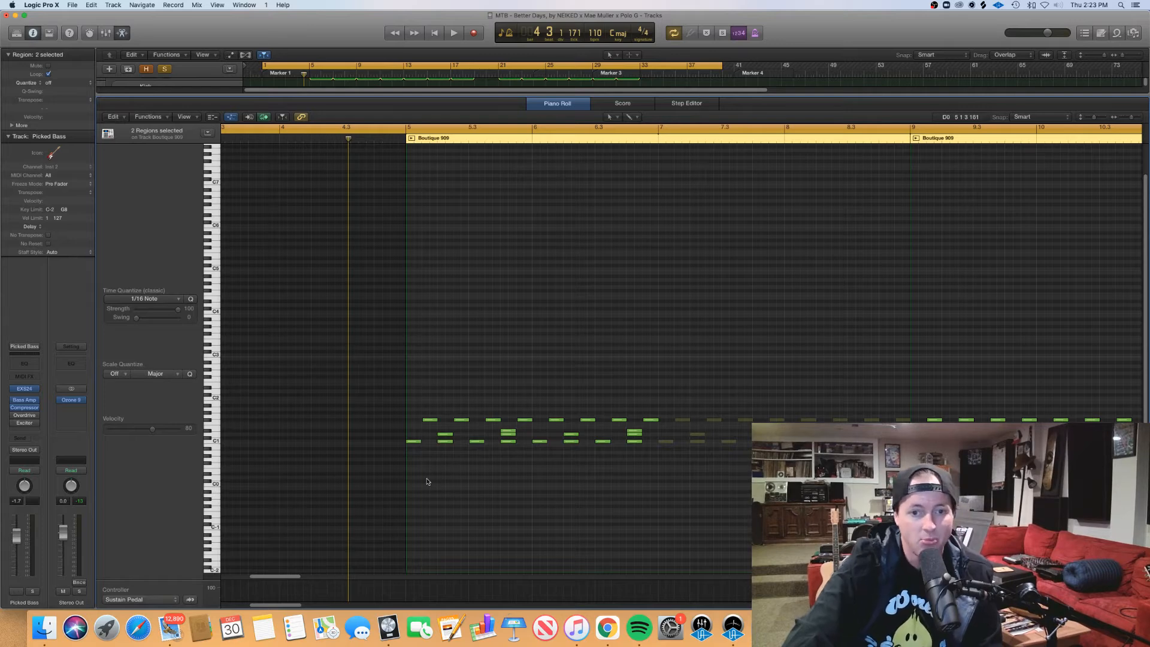
drag(372, 471, 526, 444)
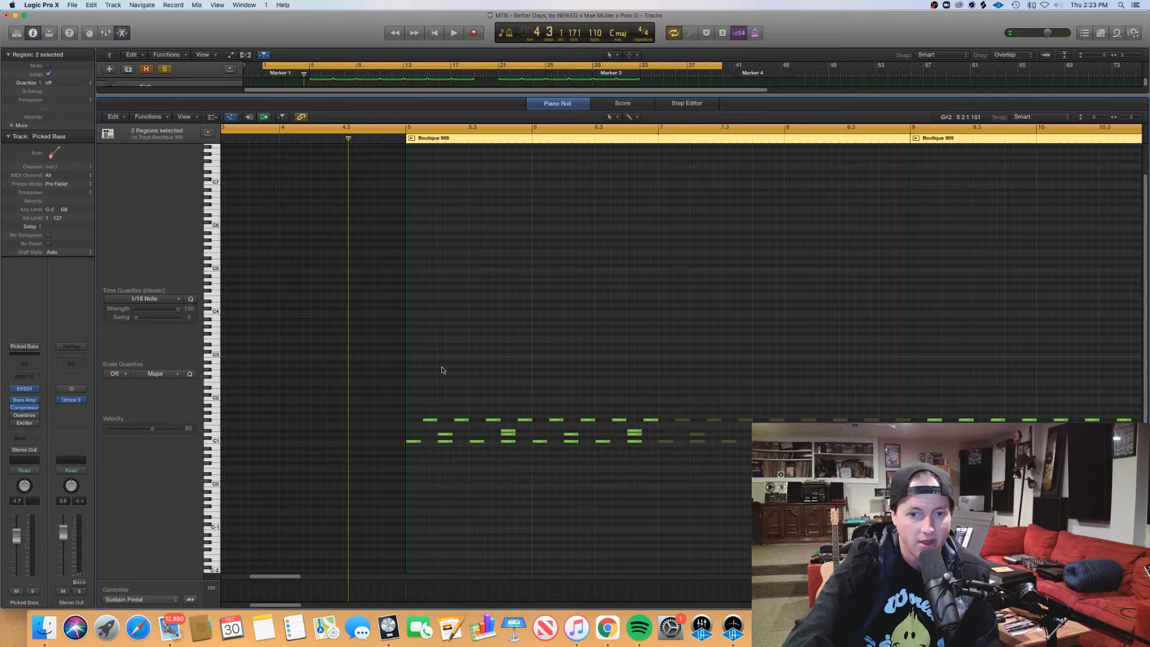
drag(416, 377, 656, 421)
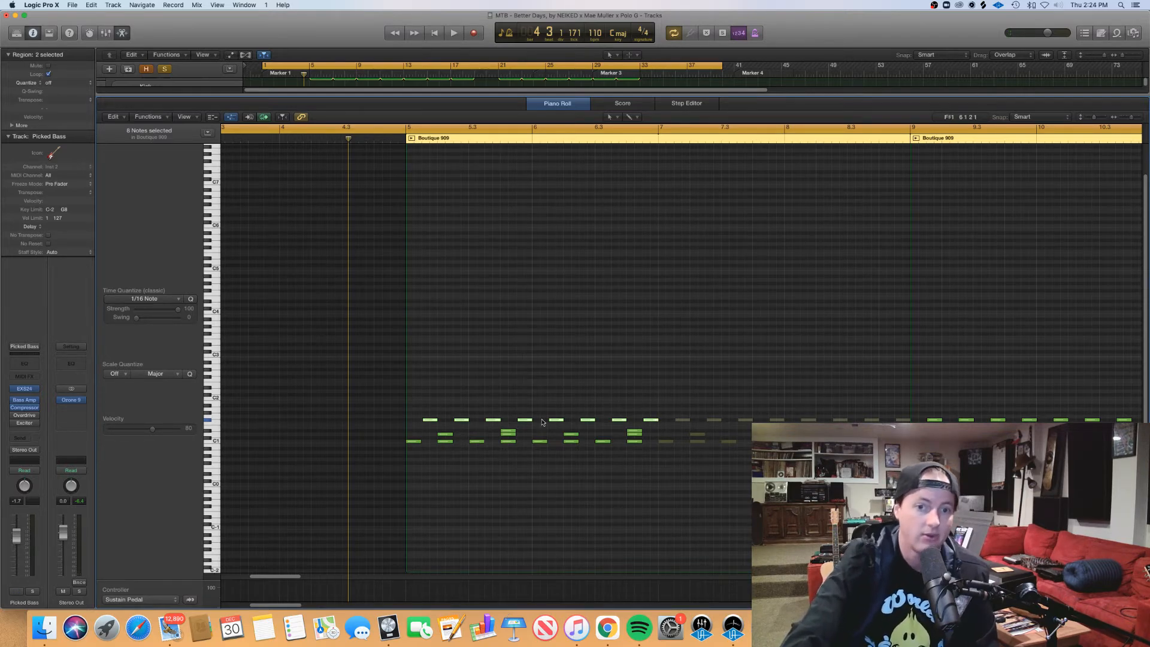
drag(423, 430, 637, 434)
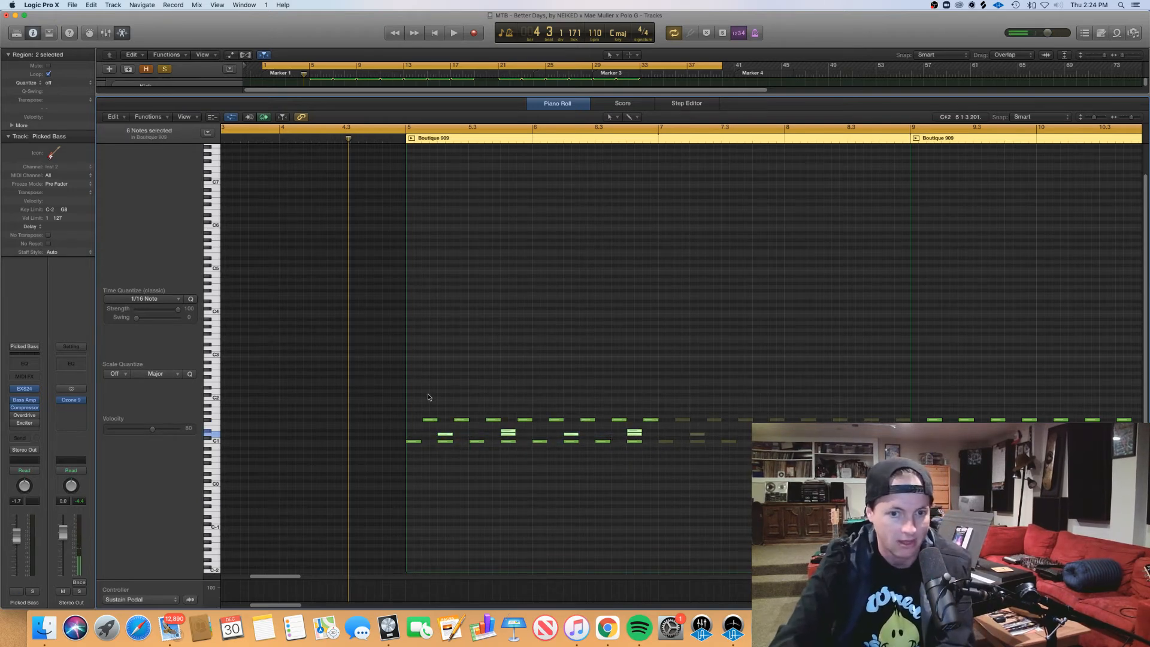
Step: Mute the backbeat snare notes, play the beat from just before bar 5 through bar 6, and unmute them
key(ctrl+m)
click(399, 141)
key(space)
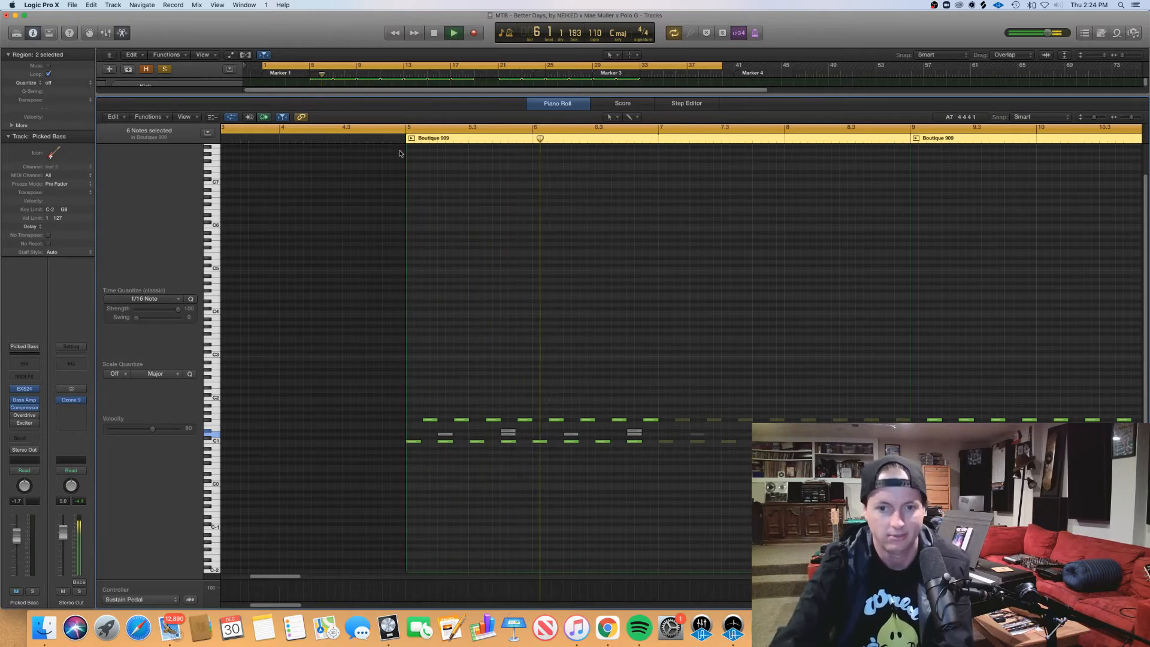
key(space)
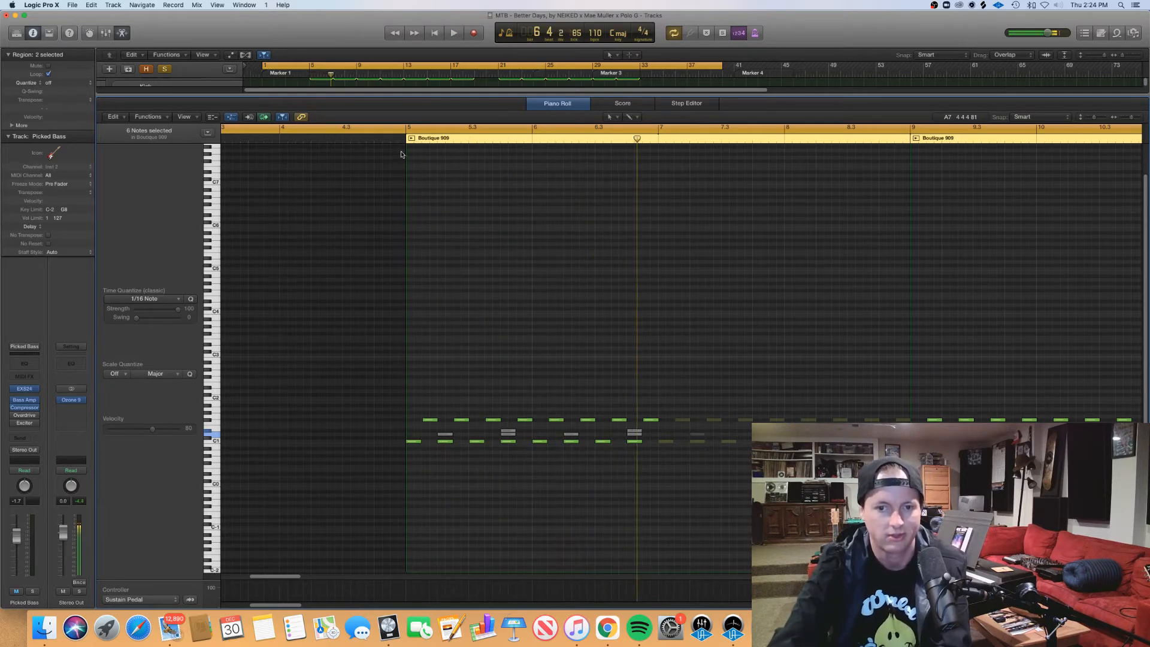
drag(422, 430, 640, 436)
key(ctrl+m)
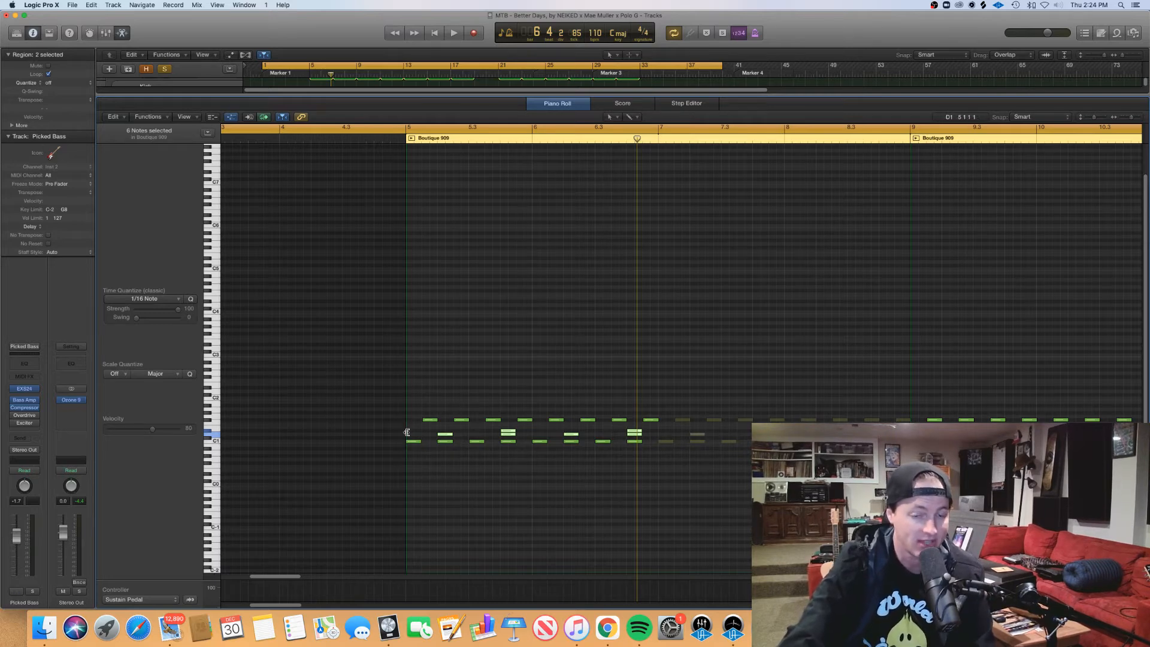
Step: Examine the single snare note on beat 2 and the stacked pair of notes on beat 4 of bar 5
click(436, 430)
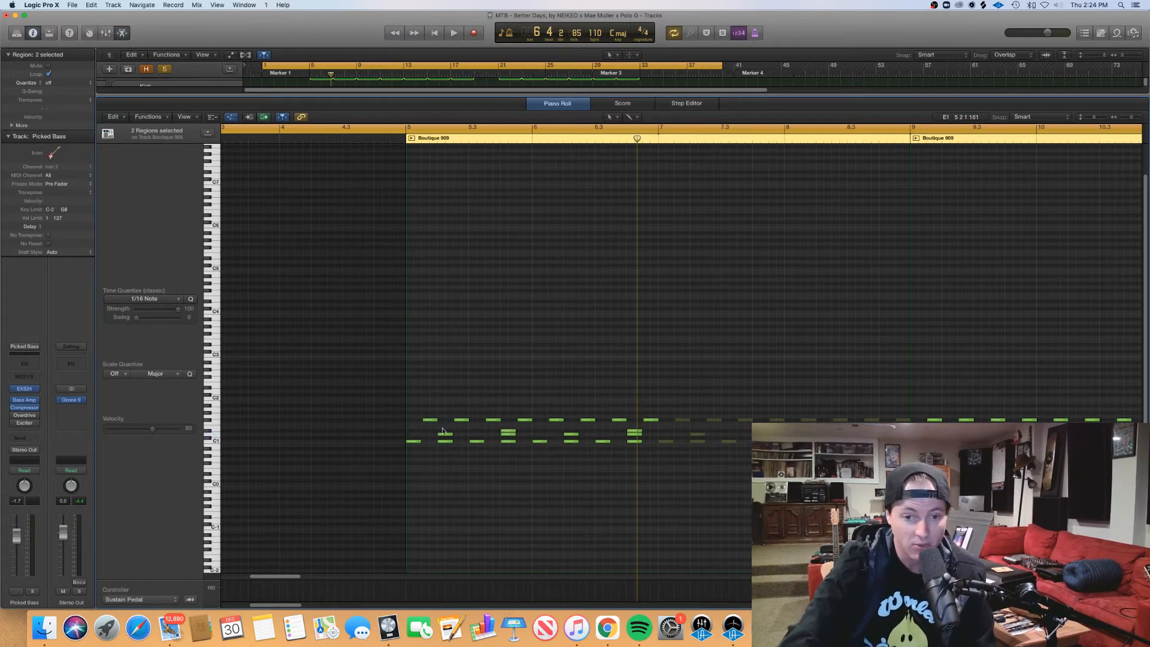
click(445, 434)
click(487, 430)
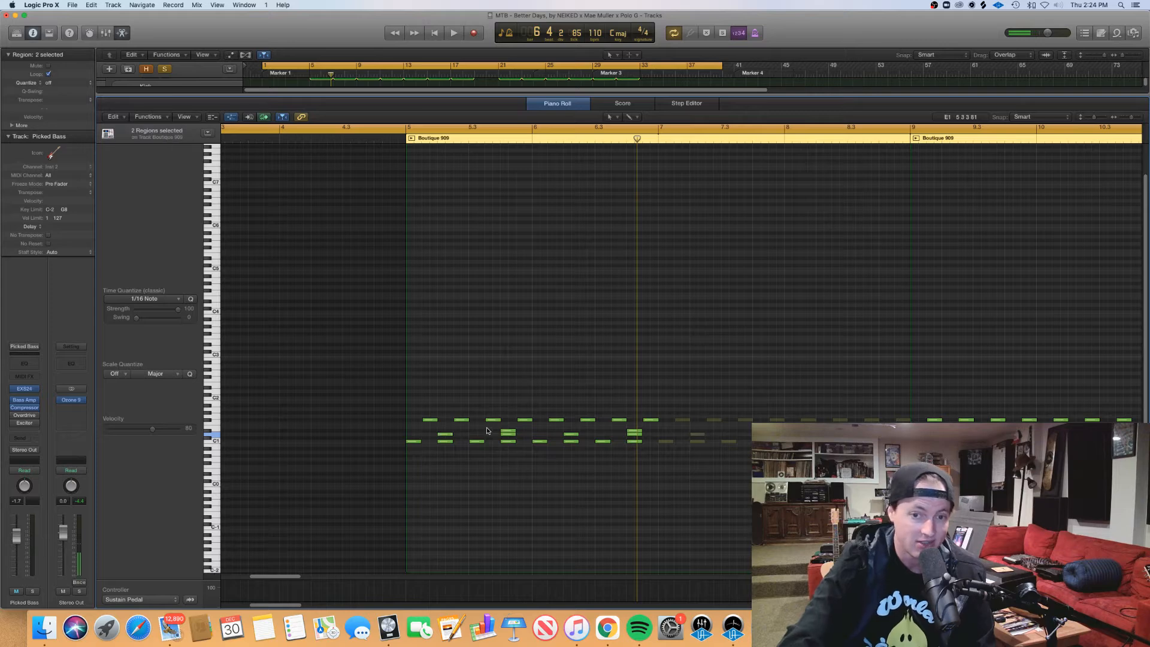
drag(488, 430, 512, 433)
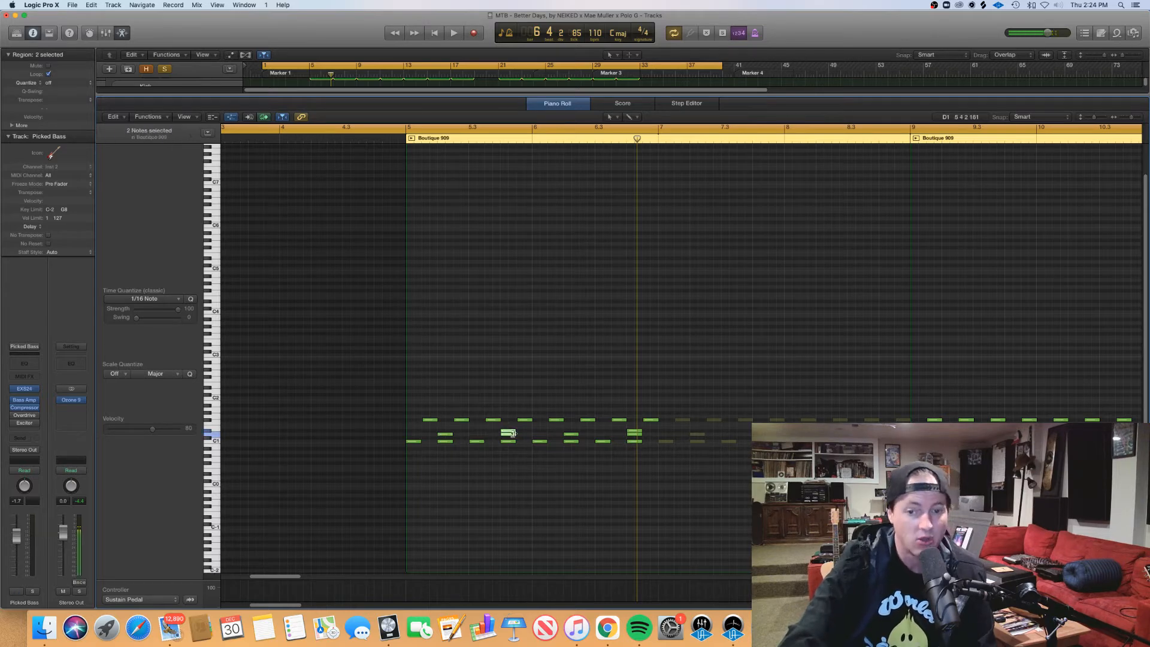
click(512, 433)
click(529, 432)
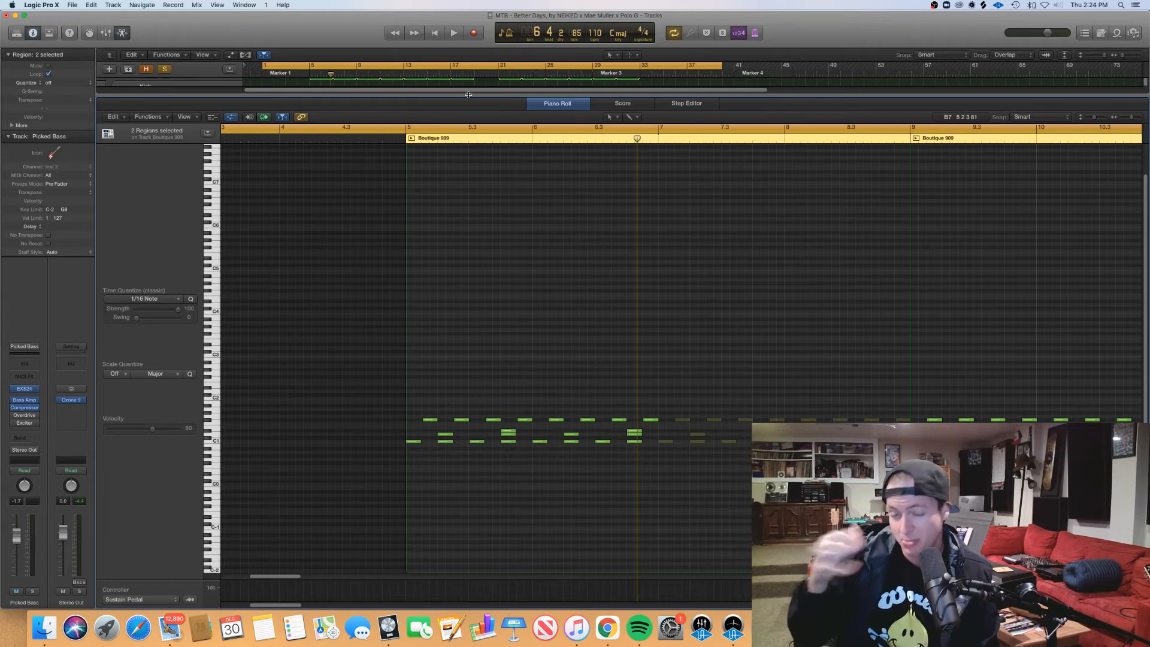
Step: Play the full drum pattern from just before bar 5 through bar 8 and inspect the stacked notes on beat 4 of bar 5
click(399, 139)
key(space)
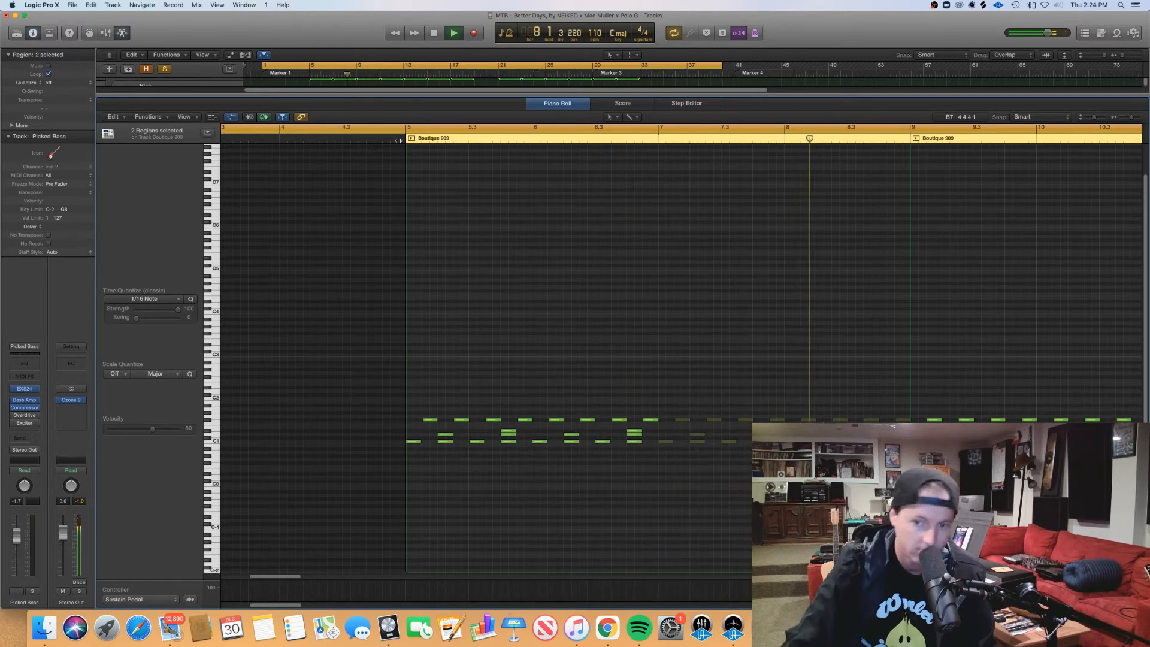
key(space)
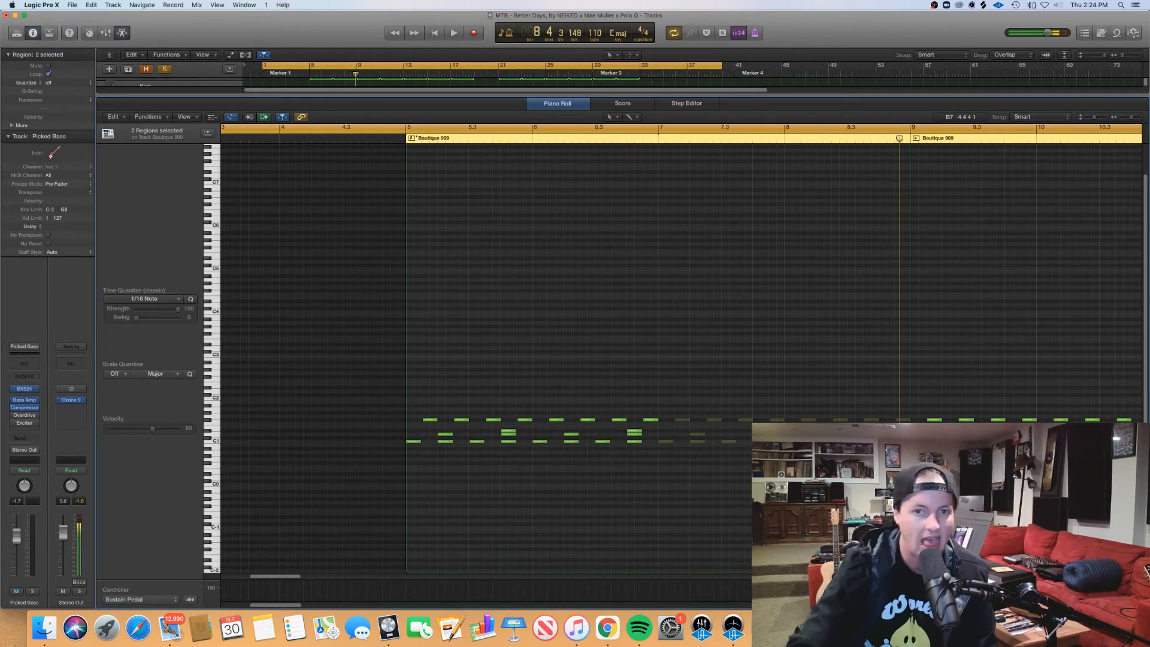
drag(467, 428, 506, 436)
click(499, 436)
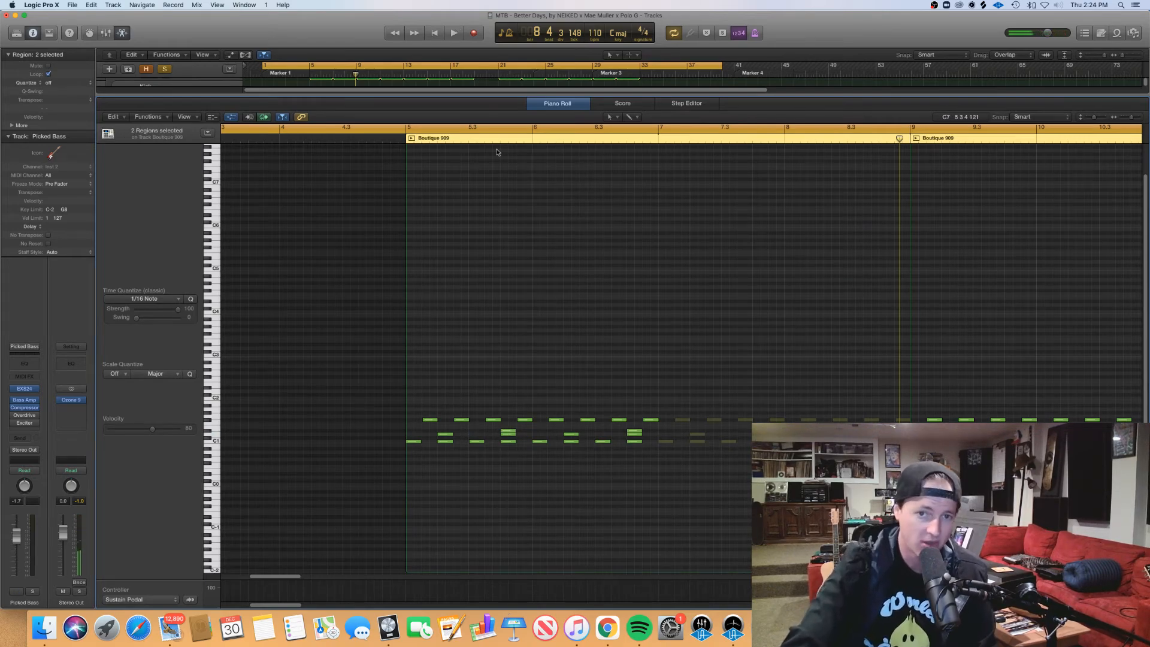
Step: Return to the arrangement, solo the Grand Piano with Pad & Choir track as well, and play from bar 5
key(p)
click(340, 228)
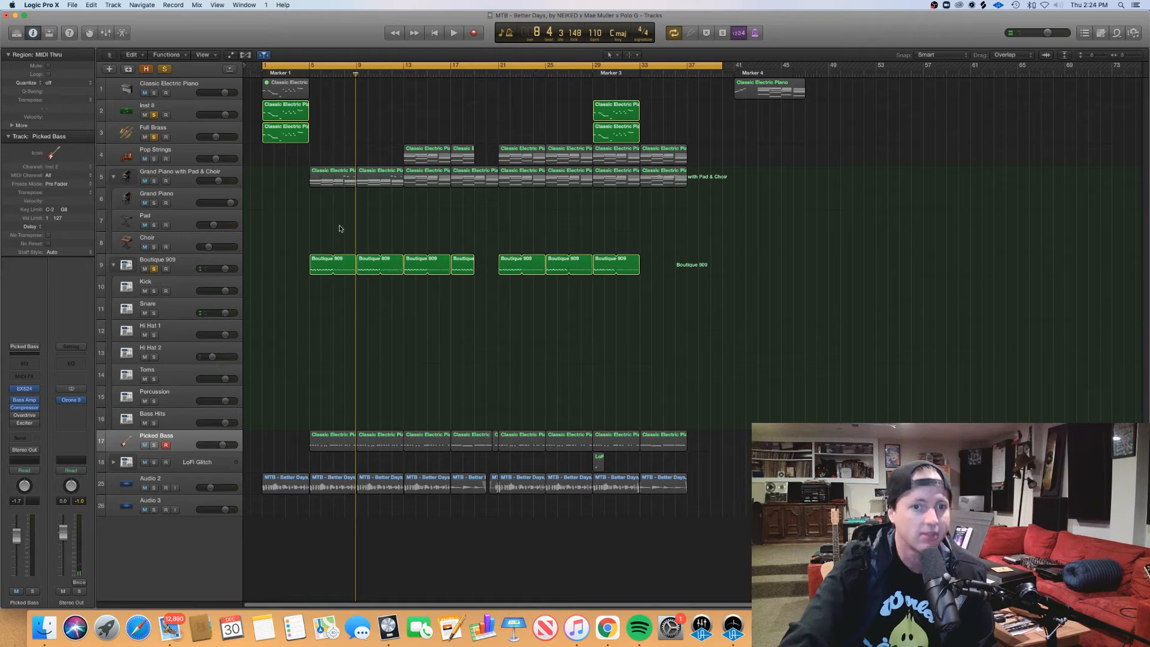
click(153, 181)
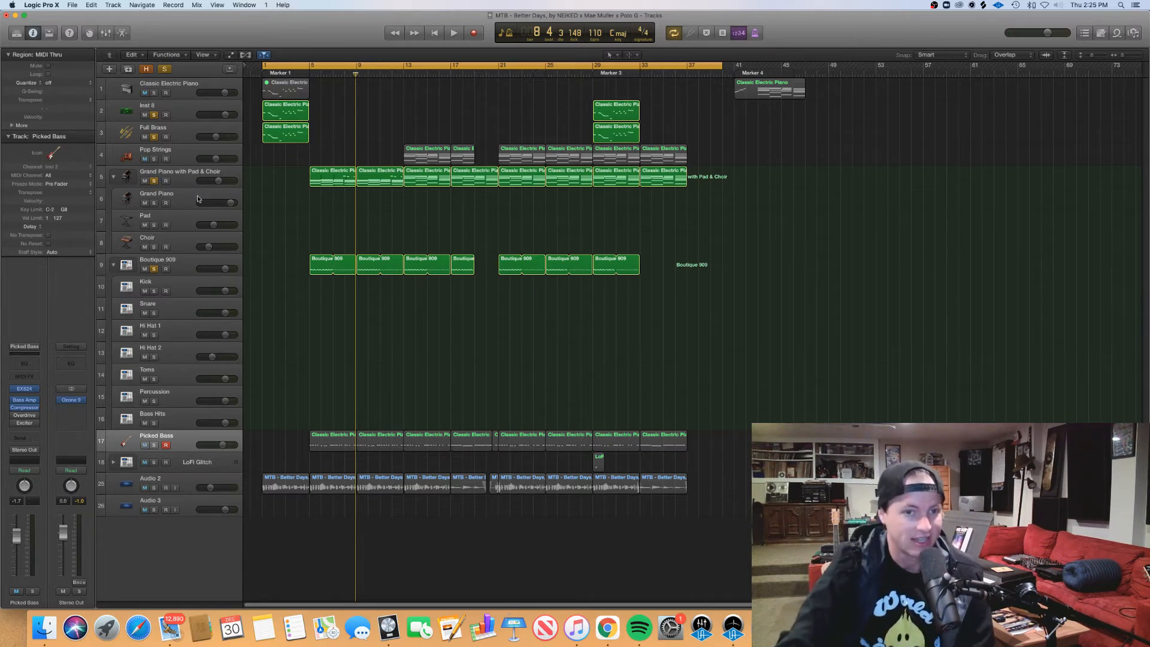
drag(312, 75, 310, 75)
key(space)
Step: View the notes of the first two Grand Piano with Pad & Choir regions in the piano roll during playback, and close the editor
drag(344, 147, 373, 179)
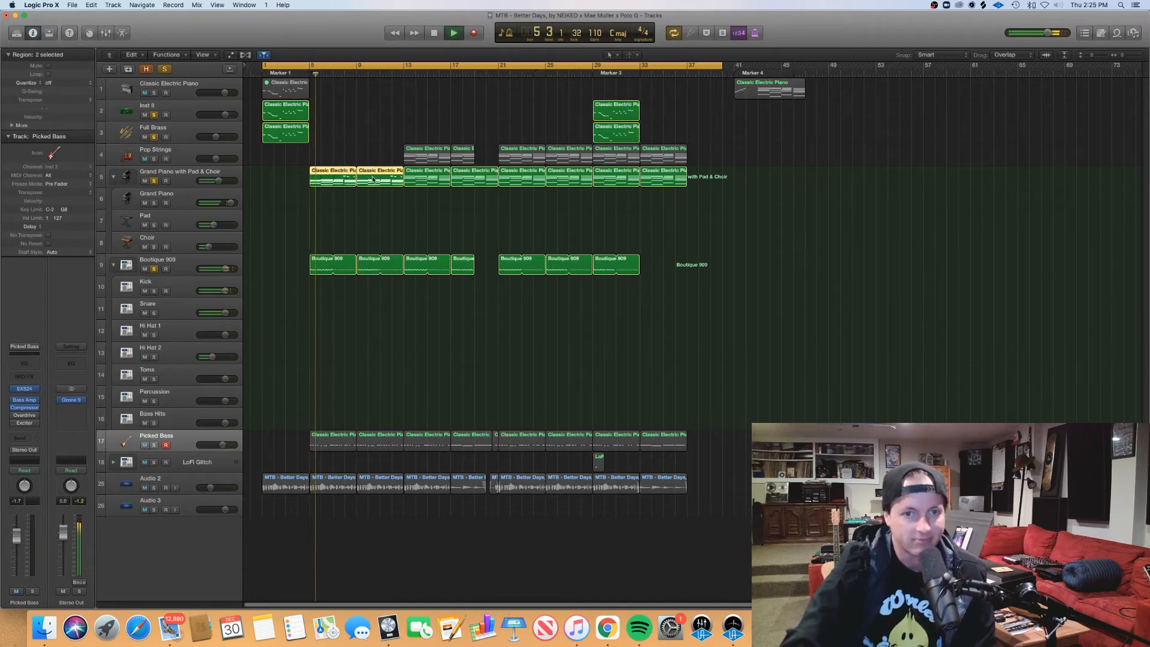
double_click(373, 179)
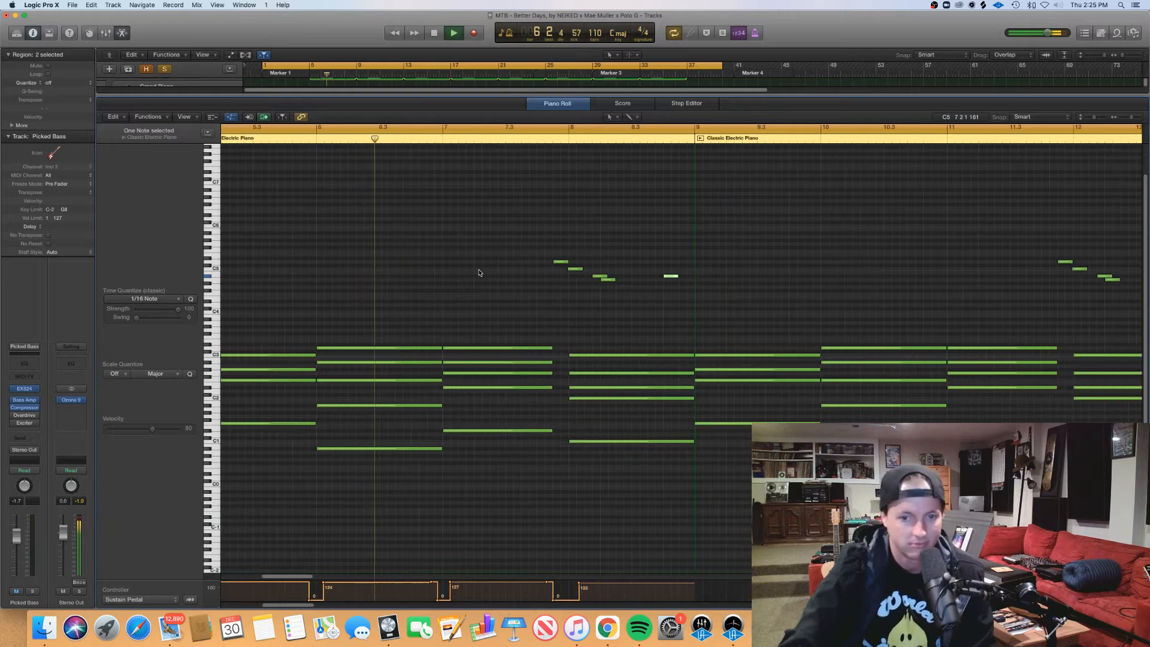
click(563, 103)
Step: Replace the Grand Piano with Pad & Choir region at bar 9 with a copy of the bar 5 region and stop playback
click(374, 179)
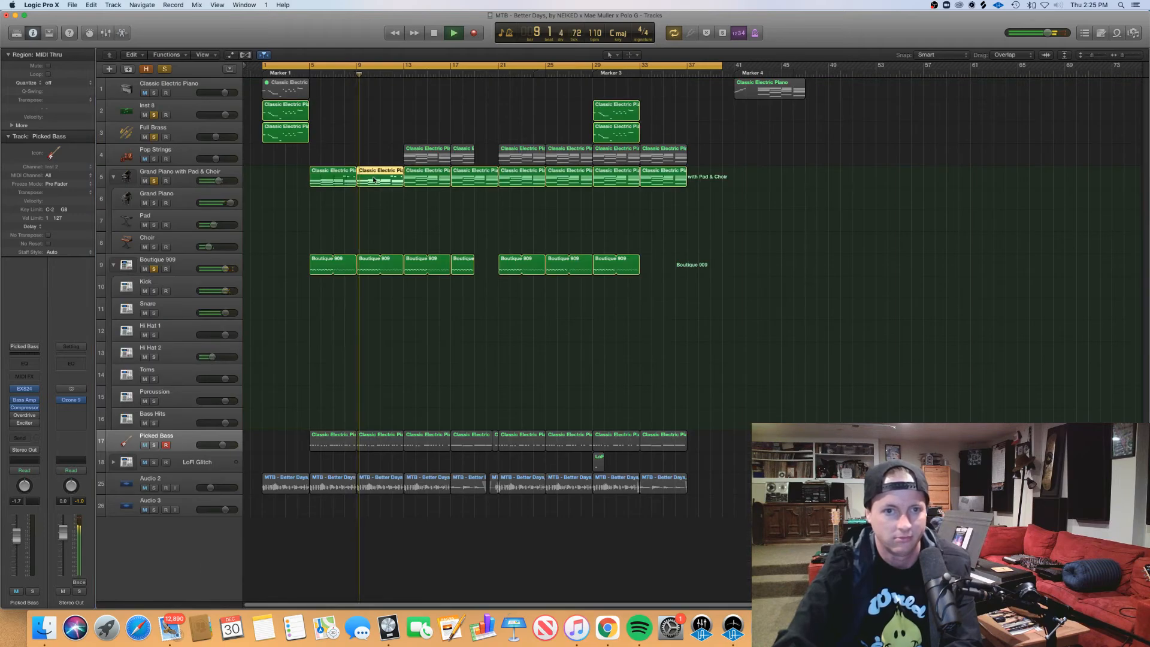
key(Delete)
drag(325, 178, 371, 177)
click(385, 203)
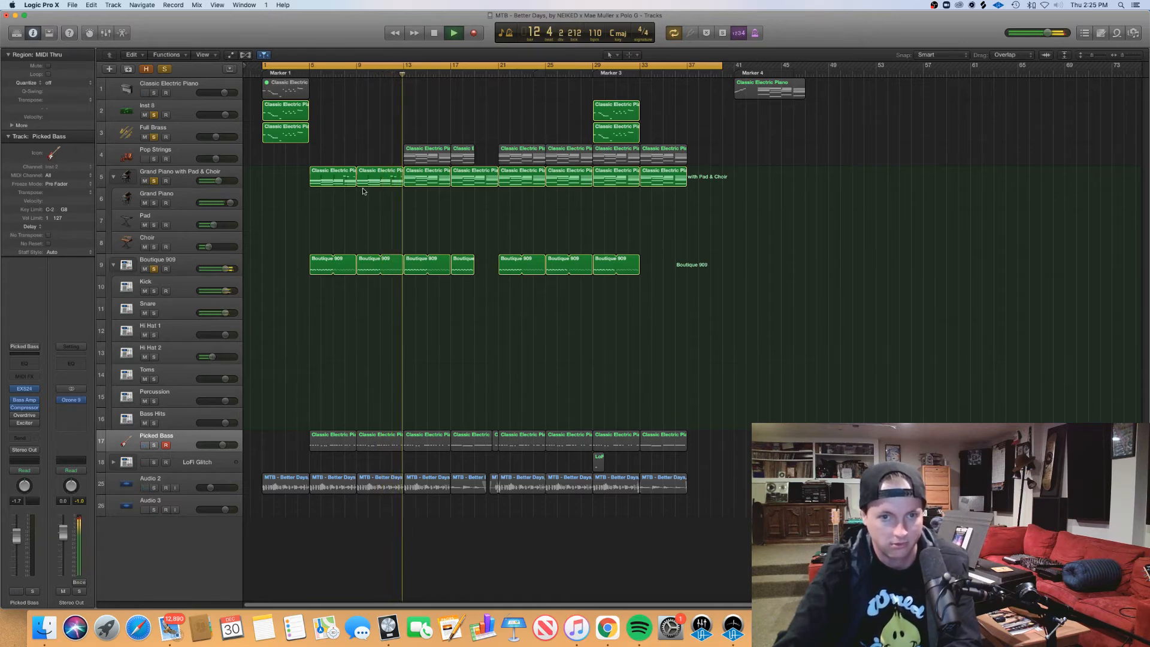
key(space)
Step: Open the first two Grand Piano with Pad & Choir regions in the piano roll and examine the low notes under the chords
drag(386, 212, 342, 184)
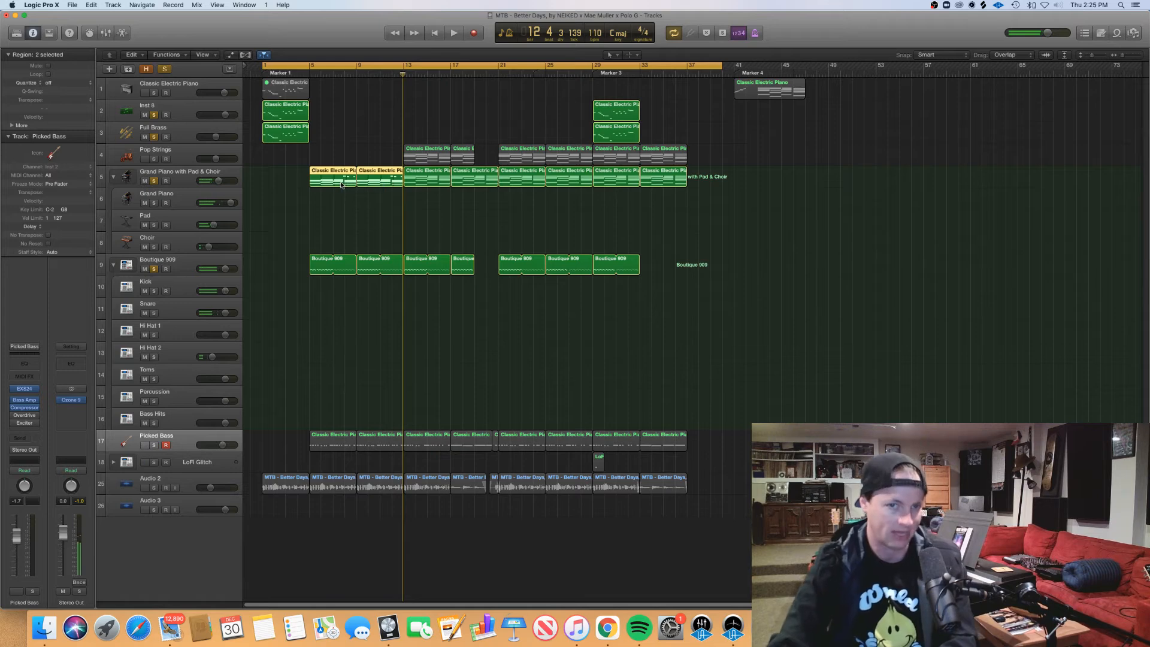
double_click(342, 185)
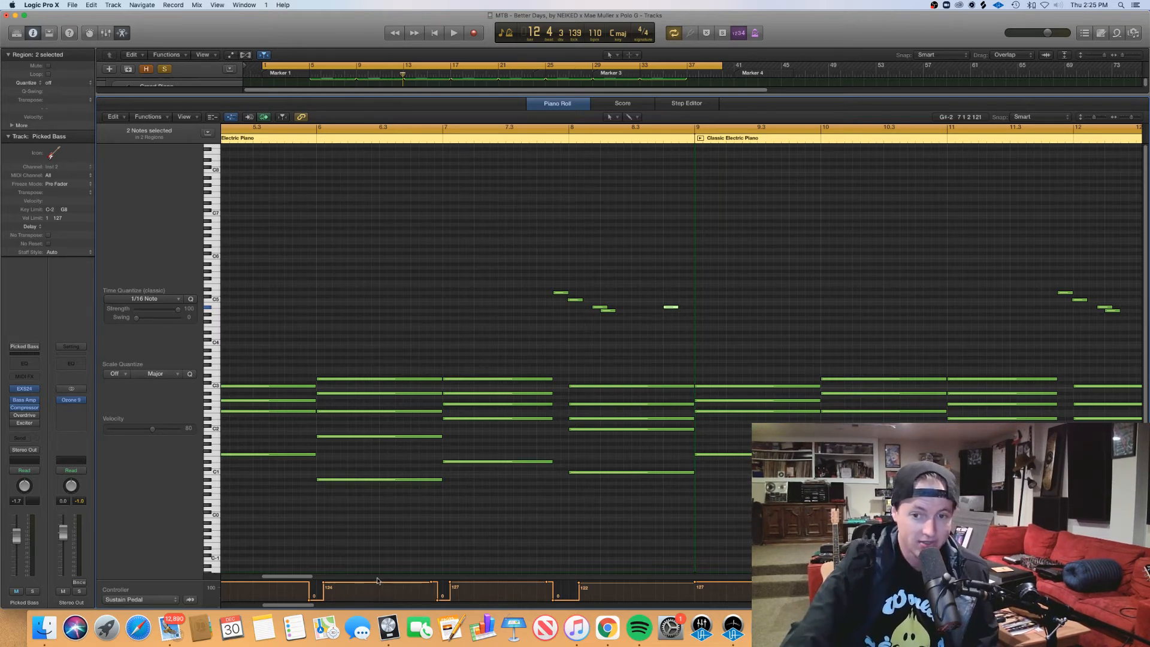
click(333, 520)
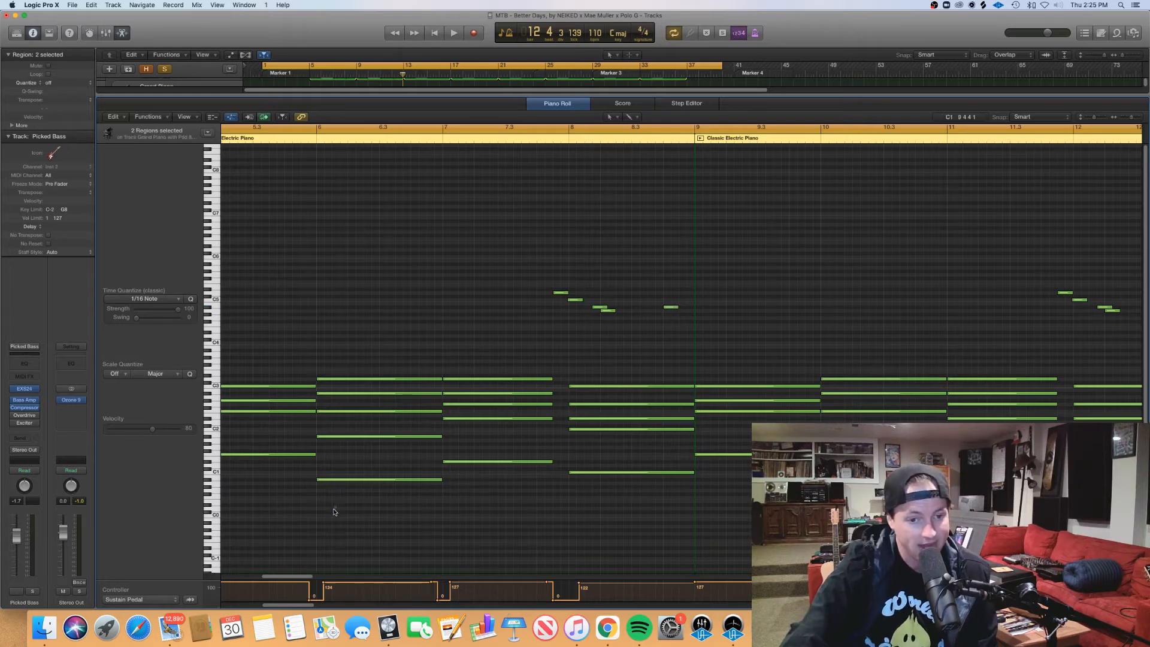
drag(336, 505, 264, 487)
drag(427, 520, 539, 537)
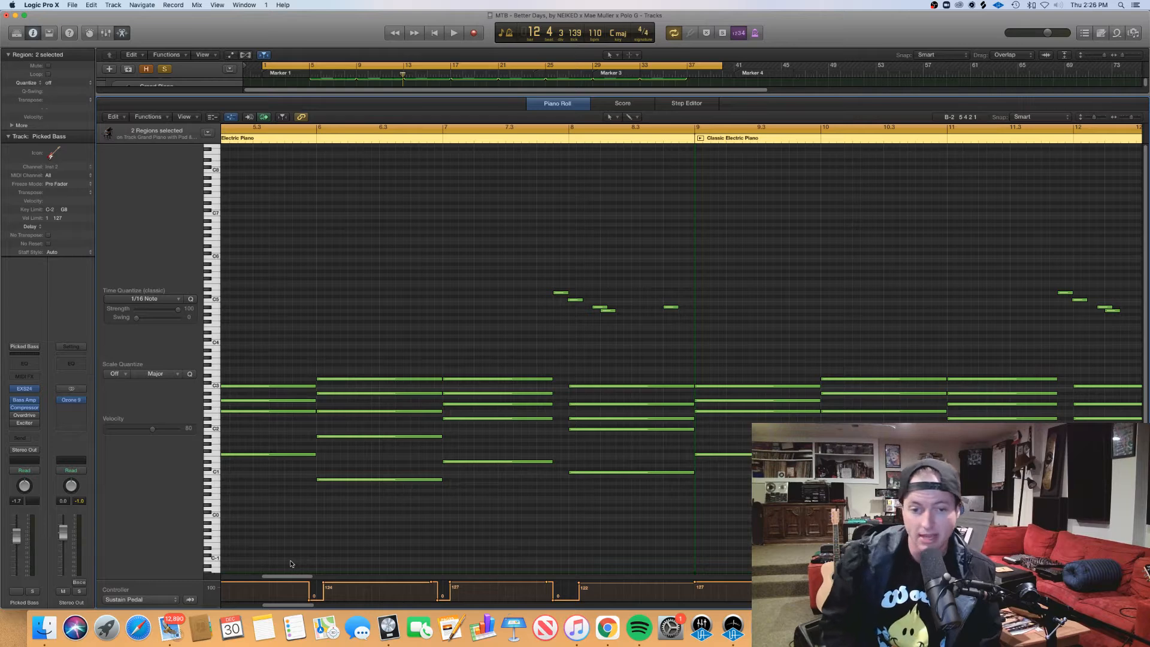
key(ctrl+m)
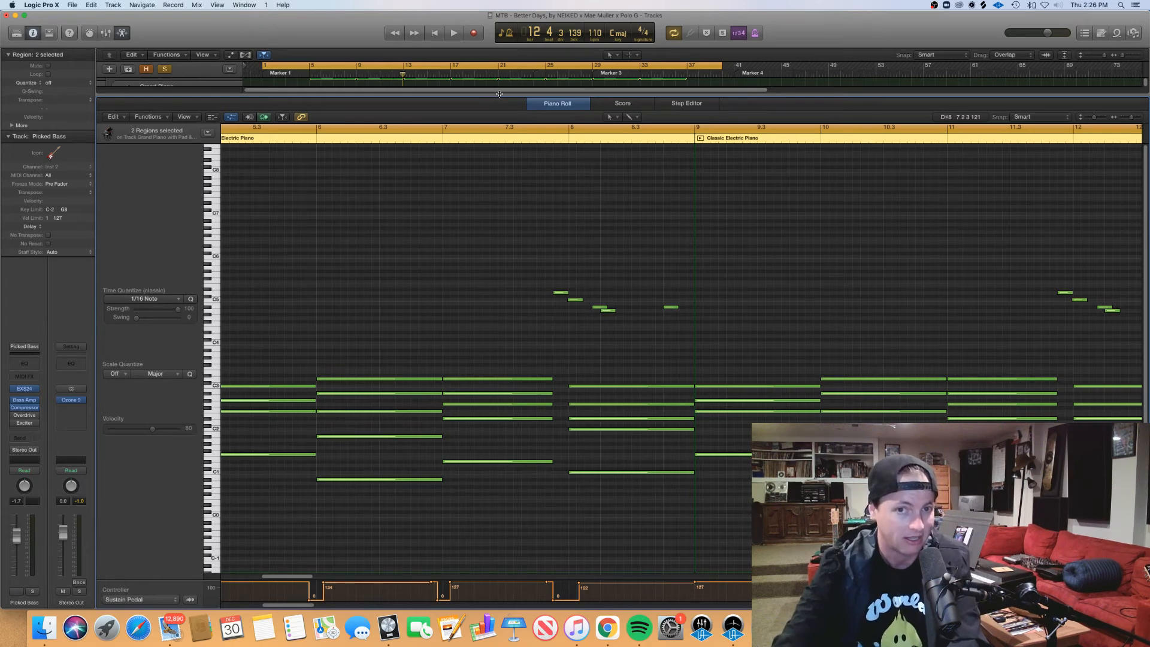
Step: Close the piano roll, select all Picked Bass regions in the arrangement and solo the Picked Bass track
key(p)
click(492, 123)
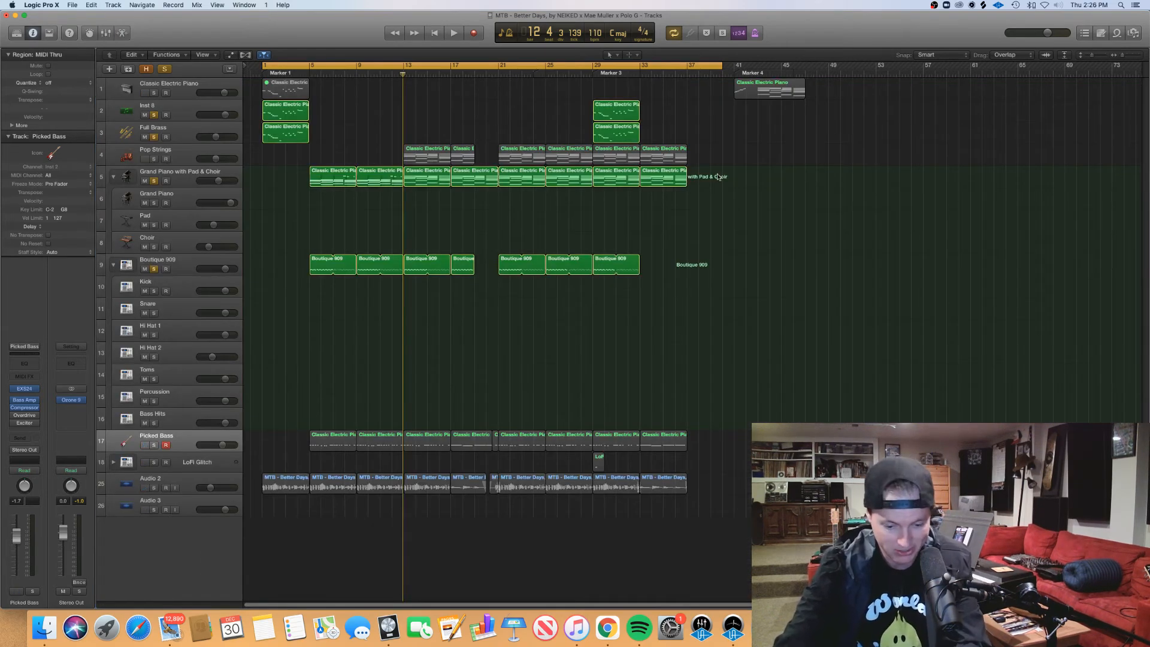
scroll(719, 177, down, 6)
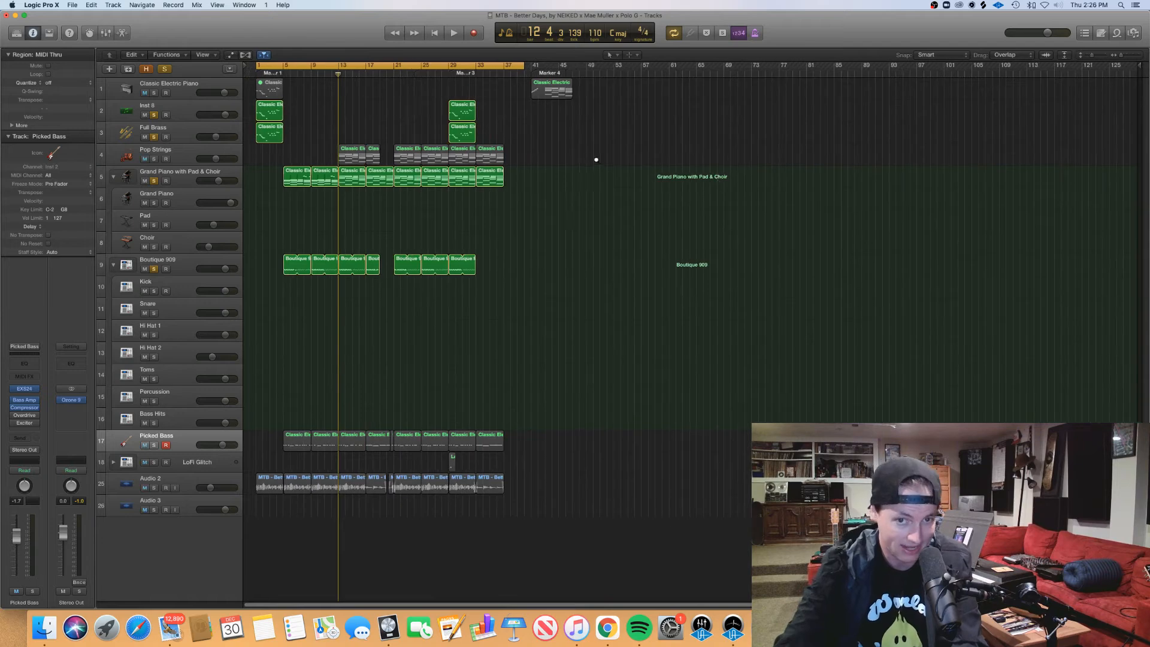
scroll(596, 159, up, 4)
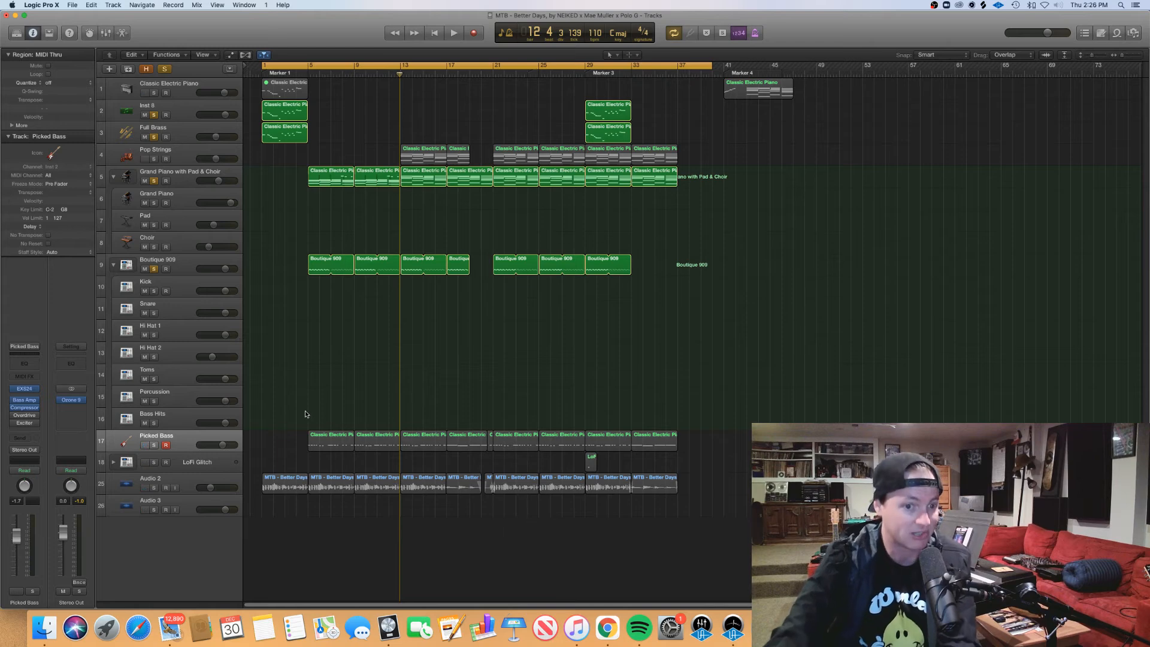
drag(306, 412, 679, 448)
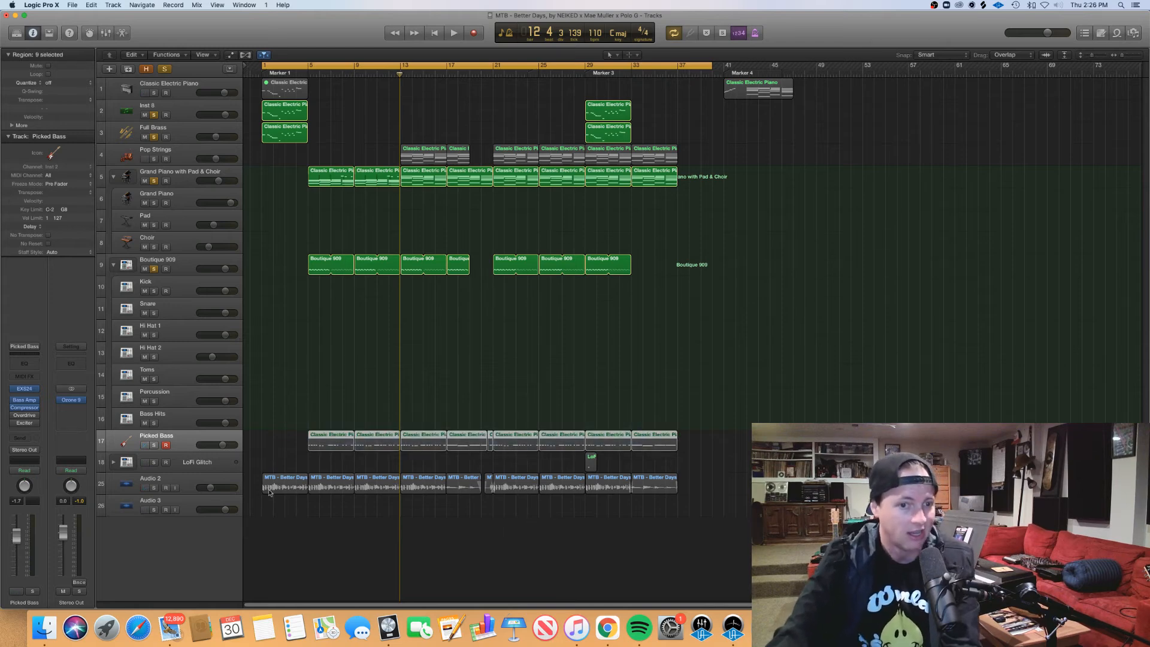
click(154, 445)
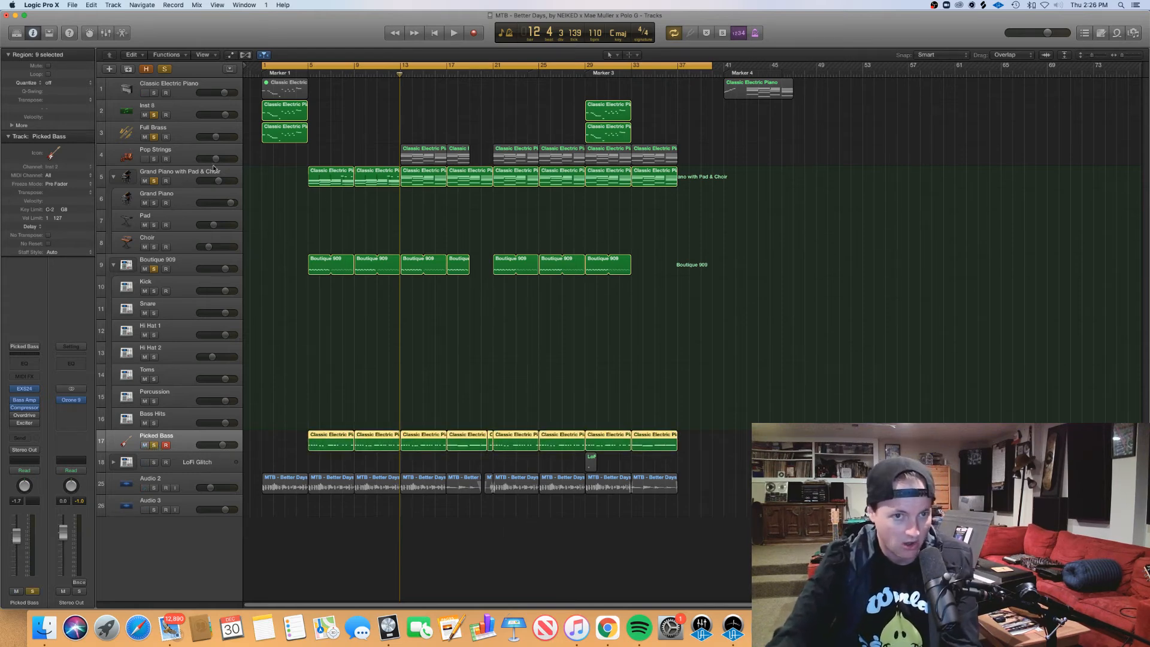
Step: Solo the Pop Strings track, make it the selected track and look over where its regions sit in the arrangement
click(159, 154)
click(155, 158)
click(354, 155)
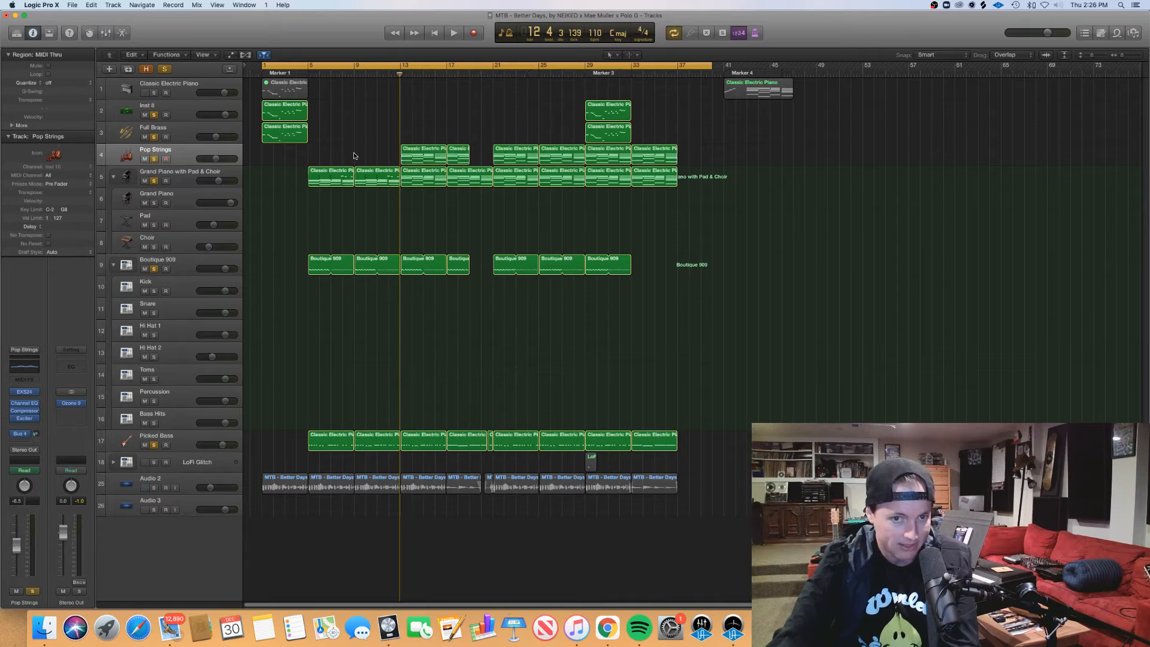
click(185, 156)
click(427, 173)
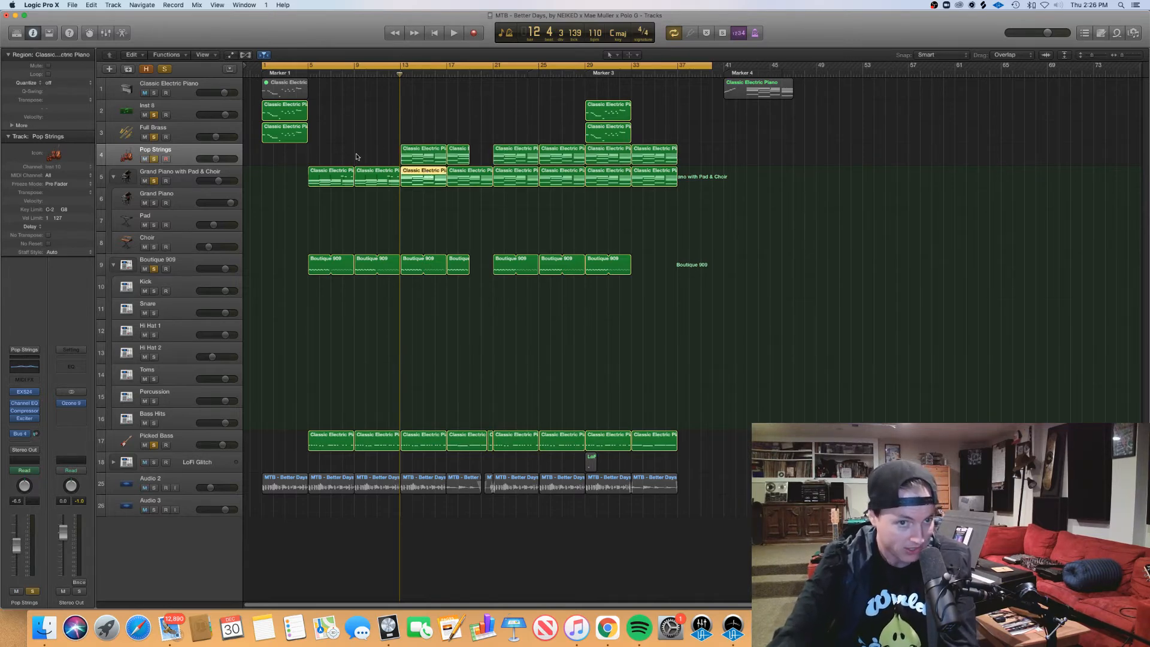
drag(358, 157, 466, 160)
drag(488, 121, 555, 149)
mouse_move(726, 151)
mouse_down()
mouse_move(671, 154)
mouse_move(741, 149)
mouse_up()
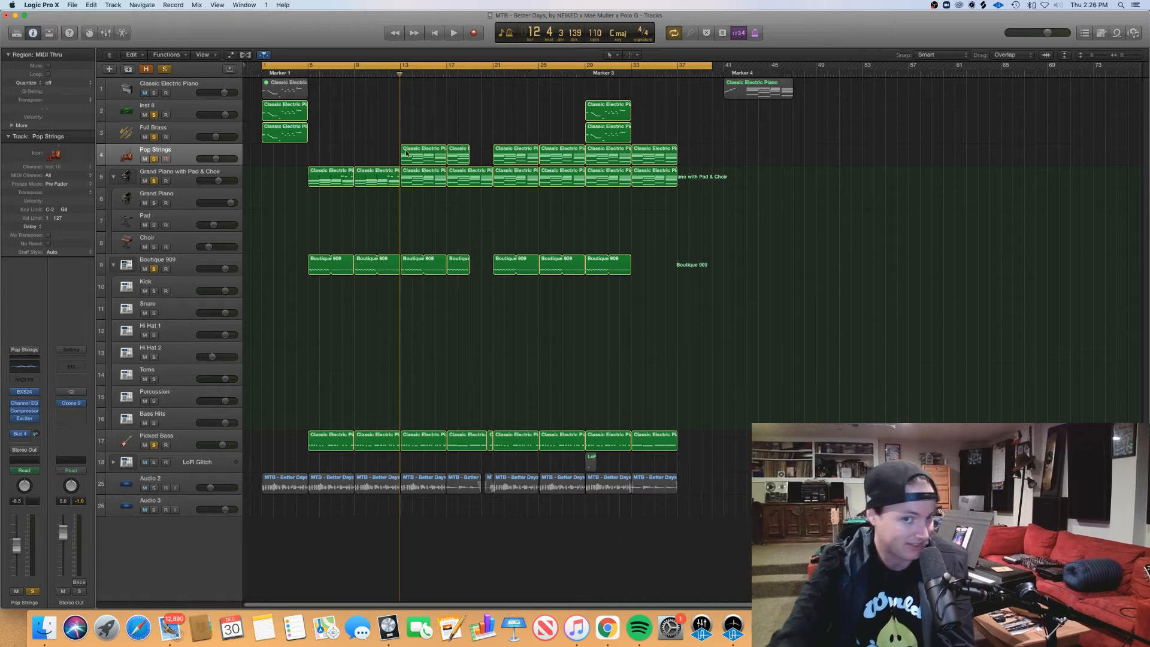
Step: Show track automation, play the entry of Pop Strings from bar 12 and stop at bar 13
key(a)
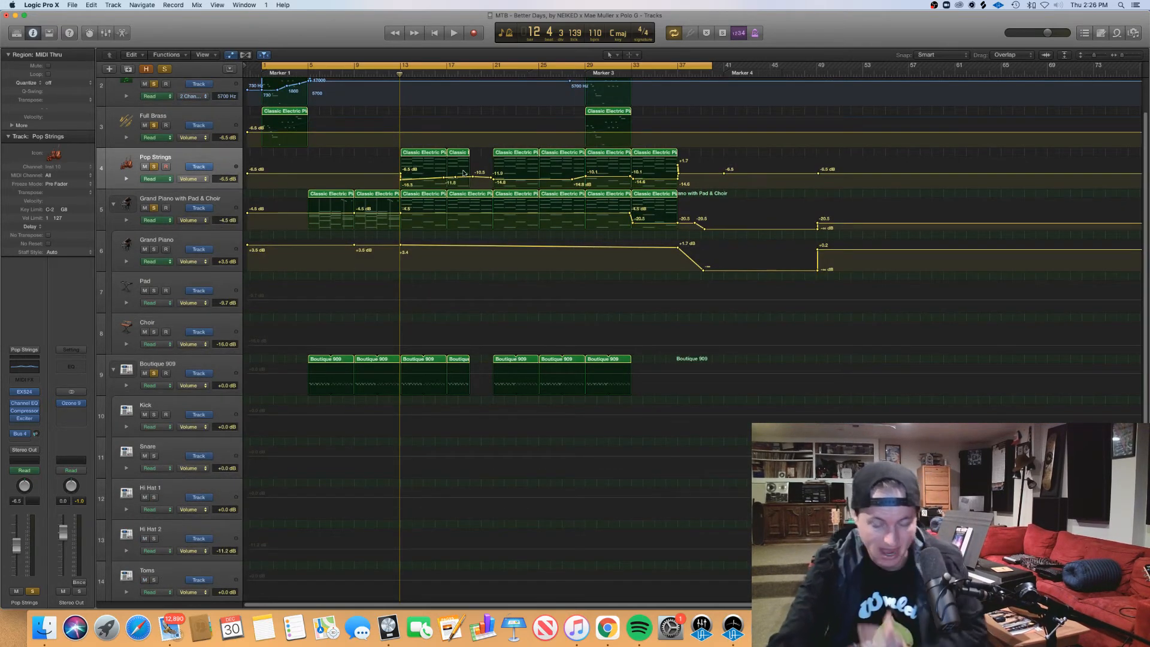
click(391, 75)
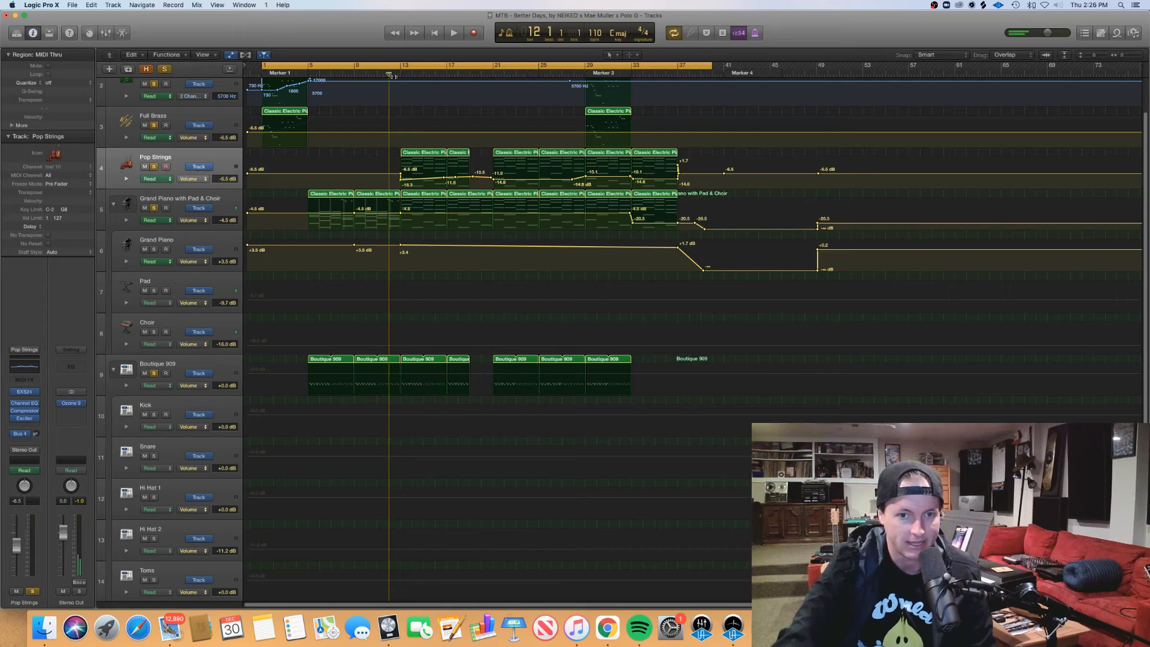
key(space)
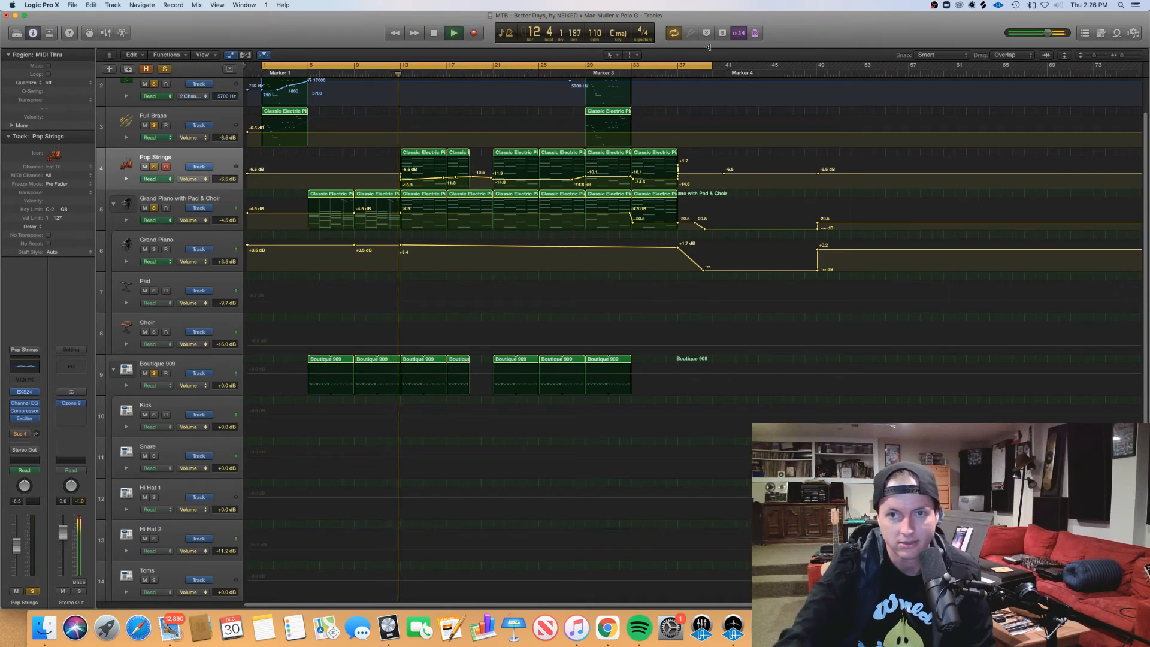
key(space)
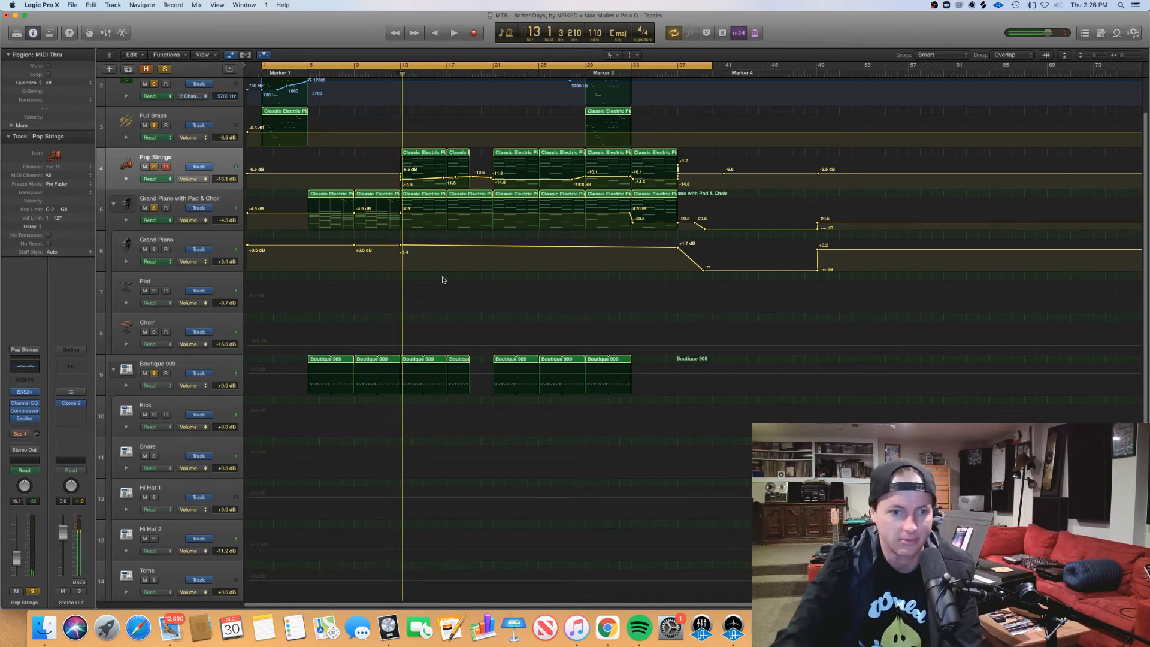
Step: Unsolo the Picked Bass track, toggle the Audio 2 mute and play the Pop Strings entry from about bar 12
scroll(1146, 304, down, 10)
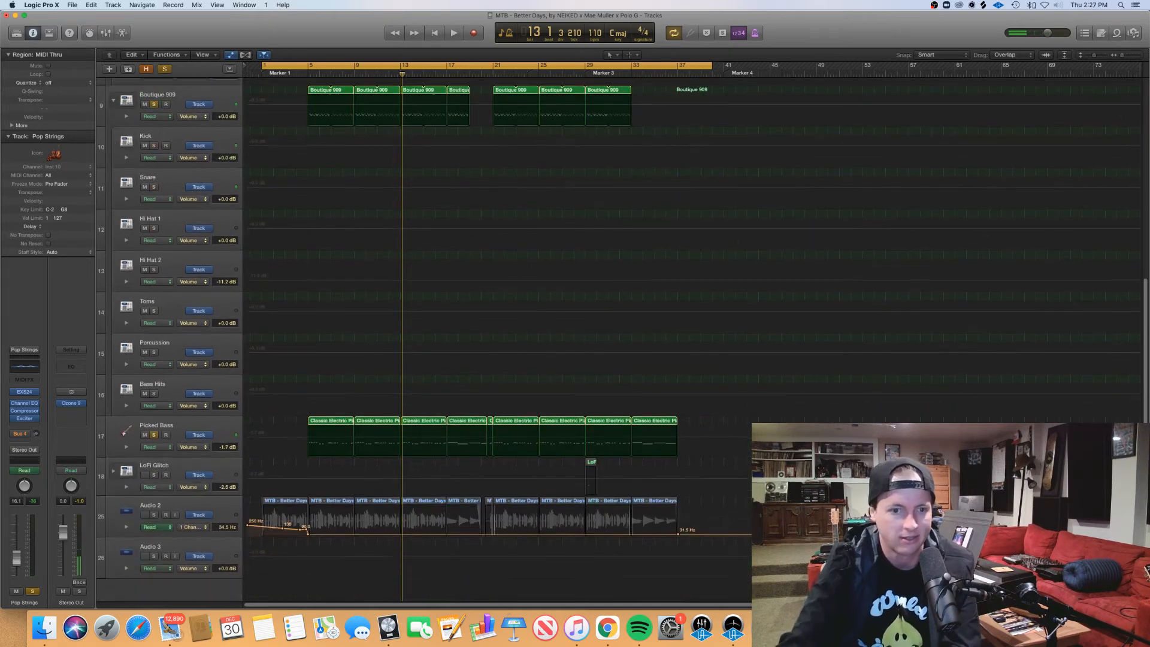
click(154, 435)
key(Return)
key(space)
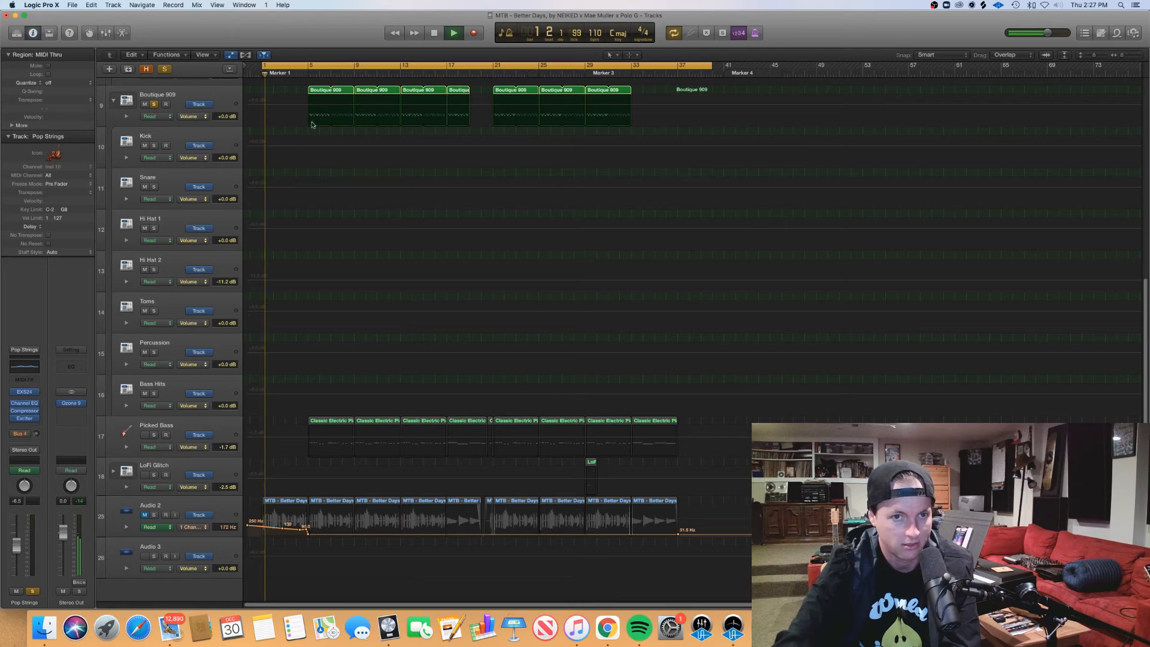
click(143, 515)
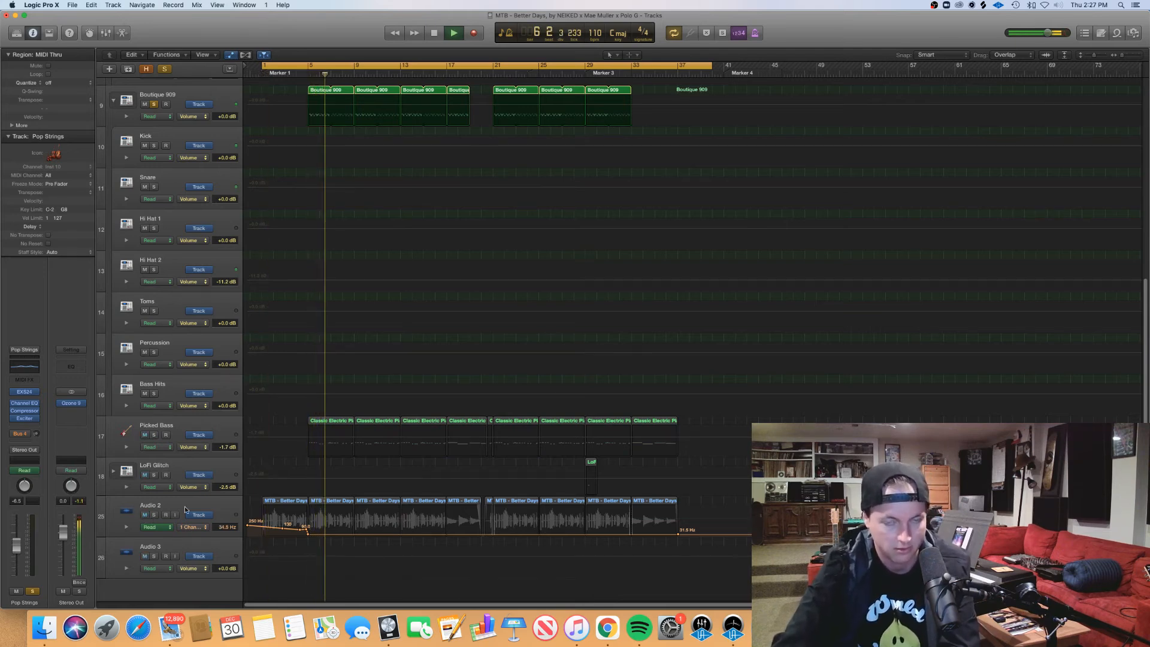
scroll(490, 502, up, 8)
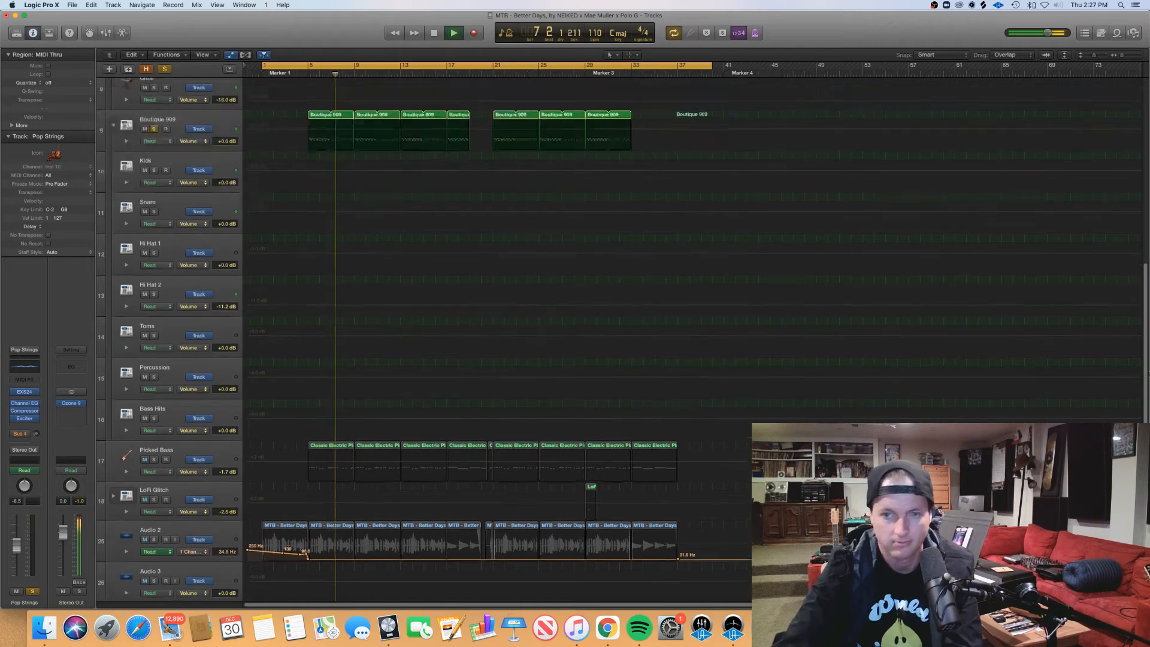
click(387, 70)
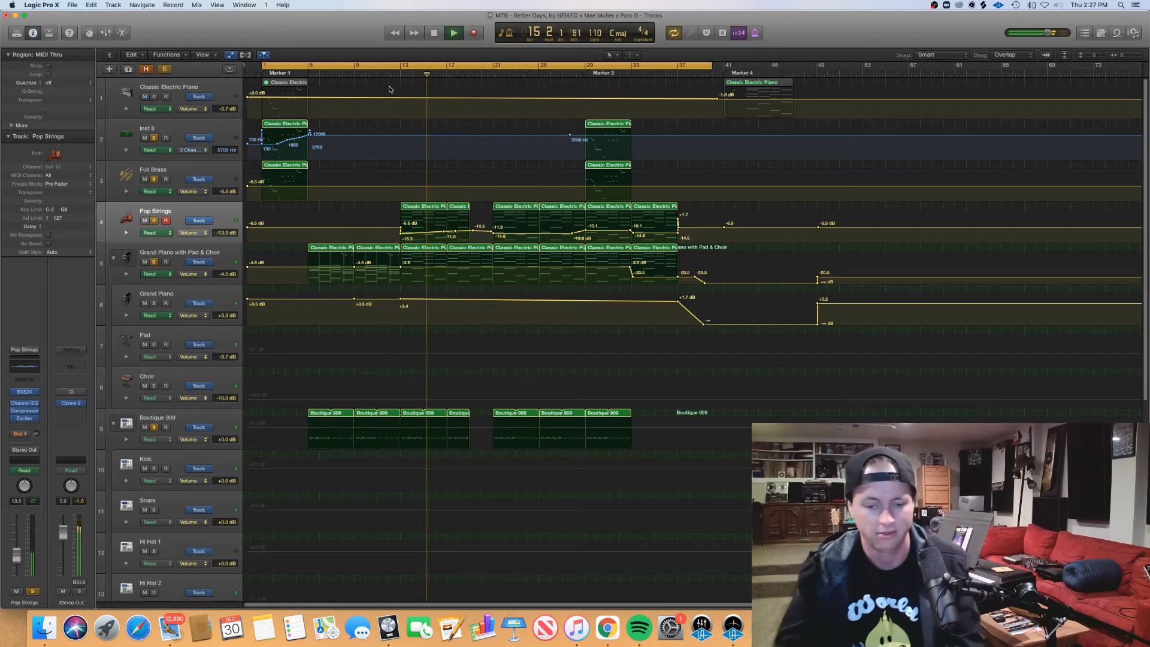
Step: Hide the automation, view the bar 13 Pop Strings and Grand Piano with Pad & Choir regions together in the piano roll, and close it
key(a)
drag(419, 217, 434, 160)
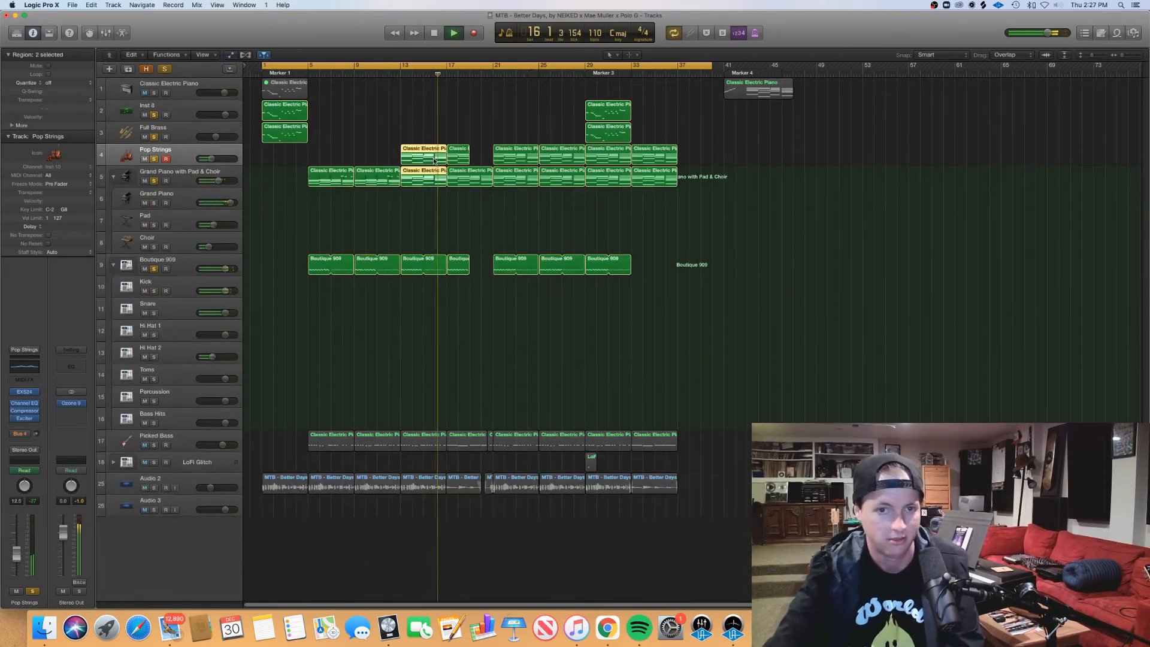
double_click(434, 161)
key(space)
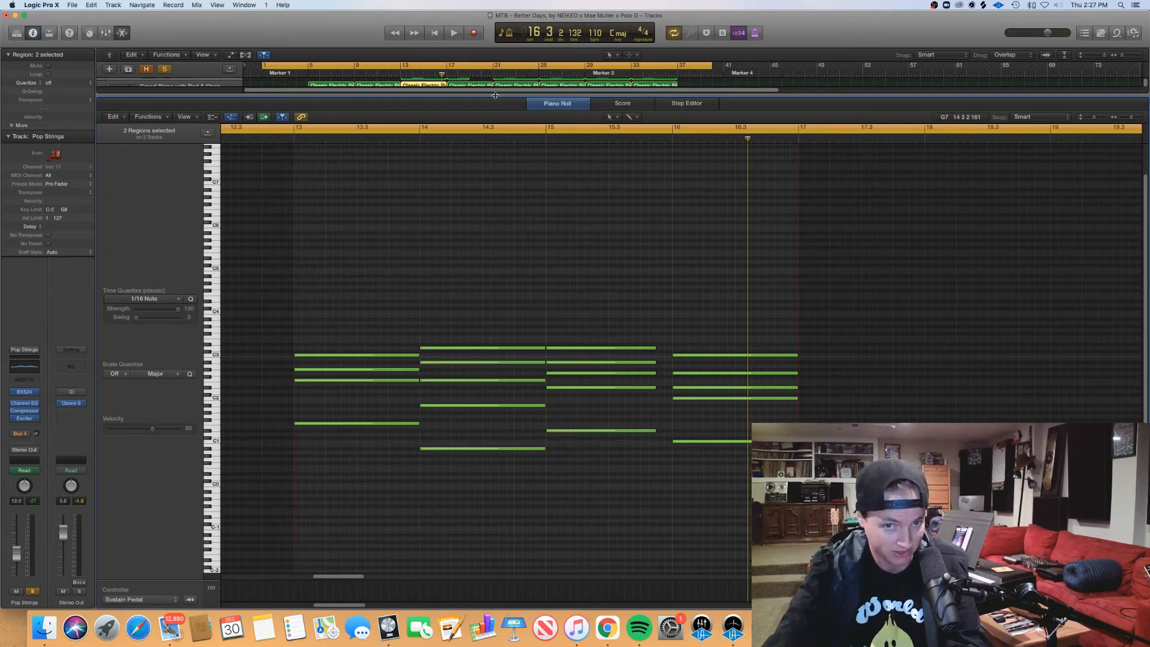
key(p)
drag(383, 151, 403, 153)
click(417, 138)
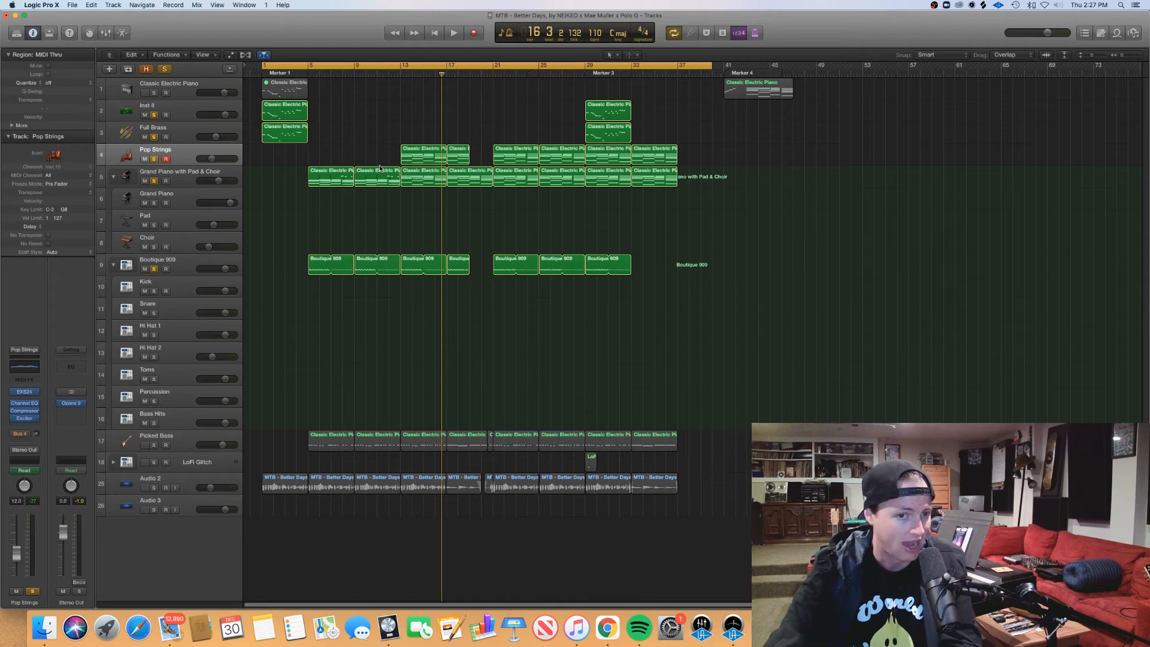
Step: Play from bar 19 to hear the gap in the Pop Strings and Boutique 909 parts
drag(412, 77, 470, 96)
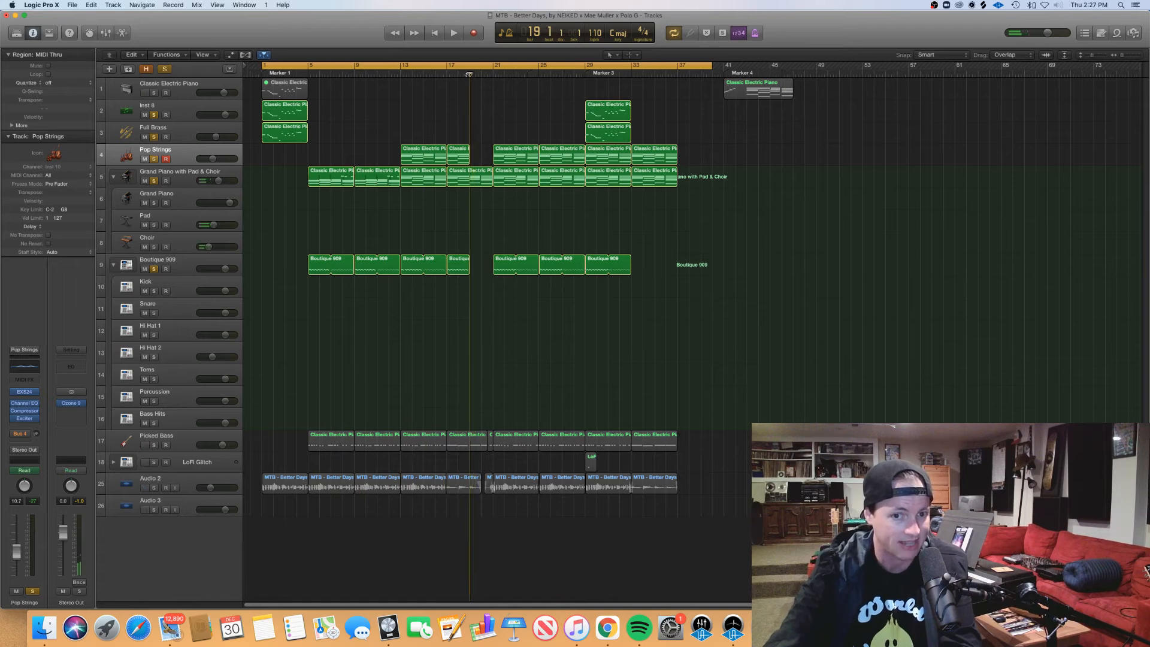
key(space)
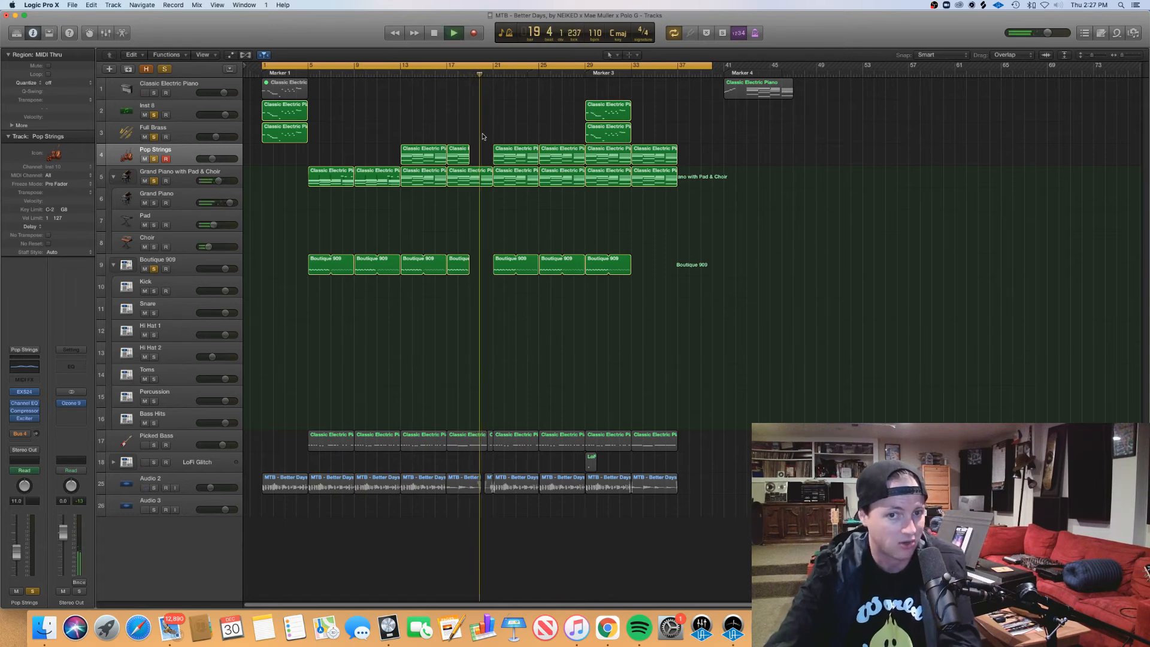
key(space)
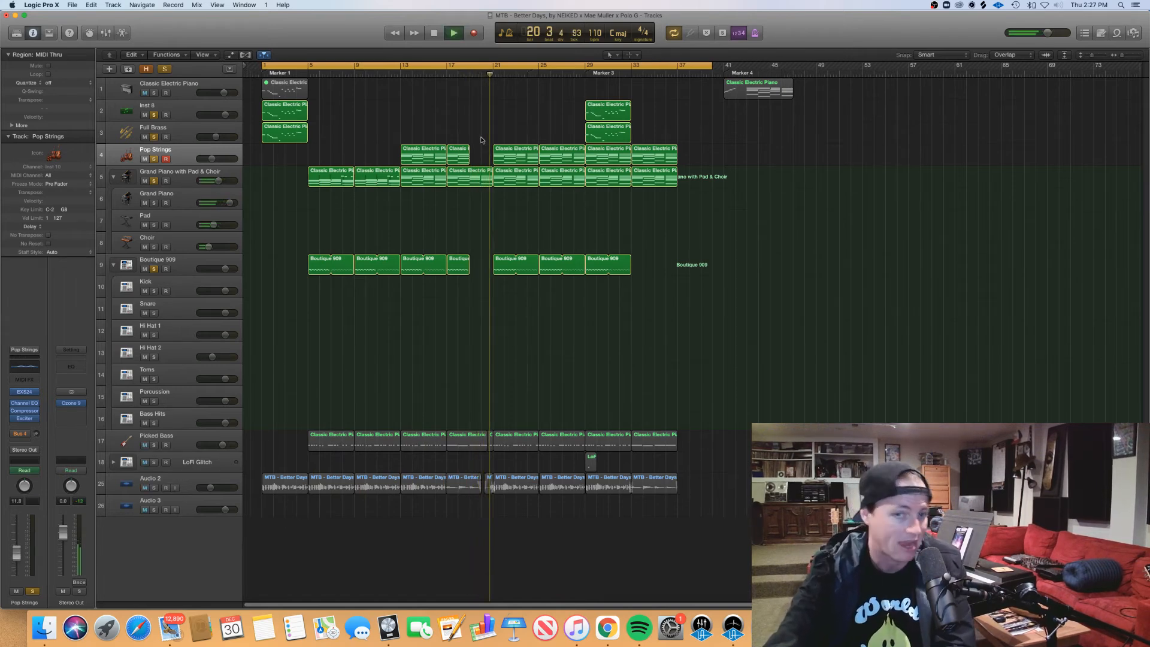
Step: Place the playhead at bar 29, view the Inst 8 and Full Brass regions there in the piano roll, and close it
drag(490, 73, 609, 127)
double_click(608, 127)
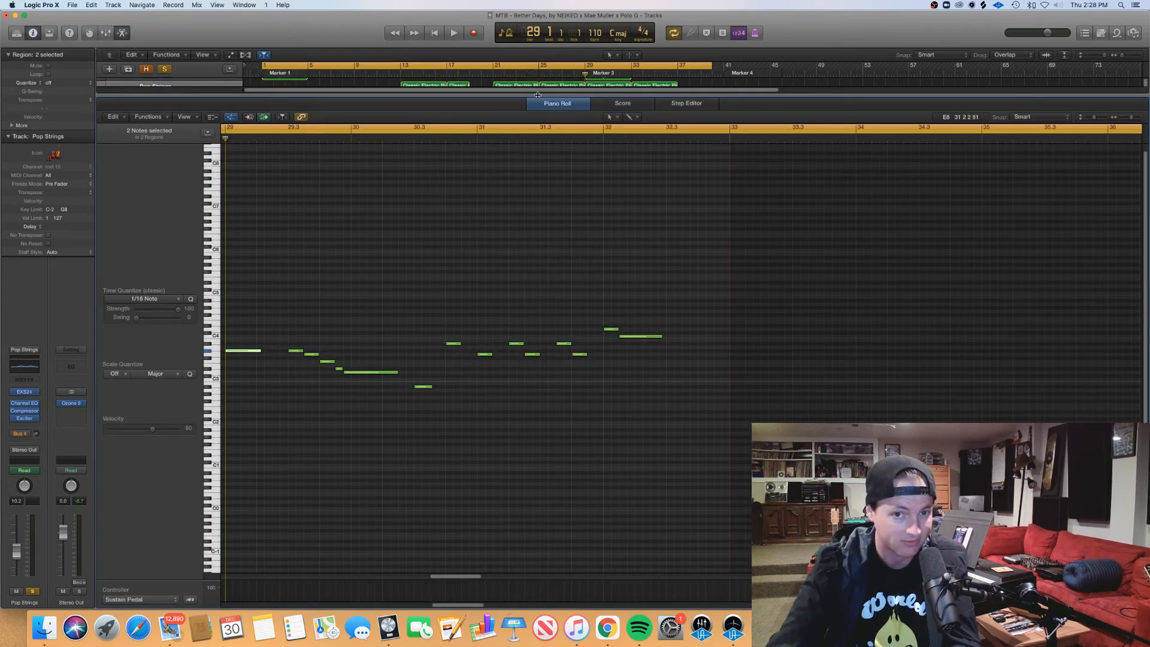
key(p)
Step: Solo the Picked Bass track again and place the playhead at bar 5
drag(300, 401, 486, 448)
click(153, 445)
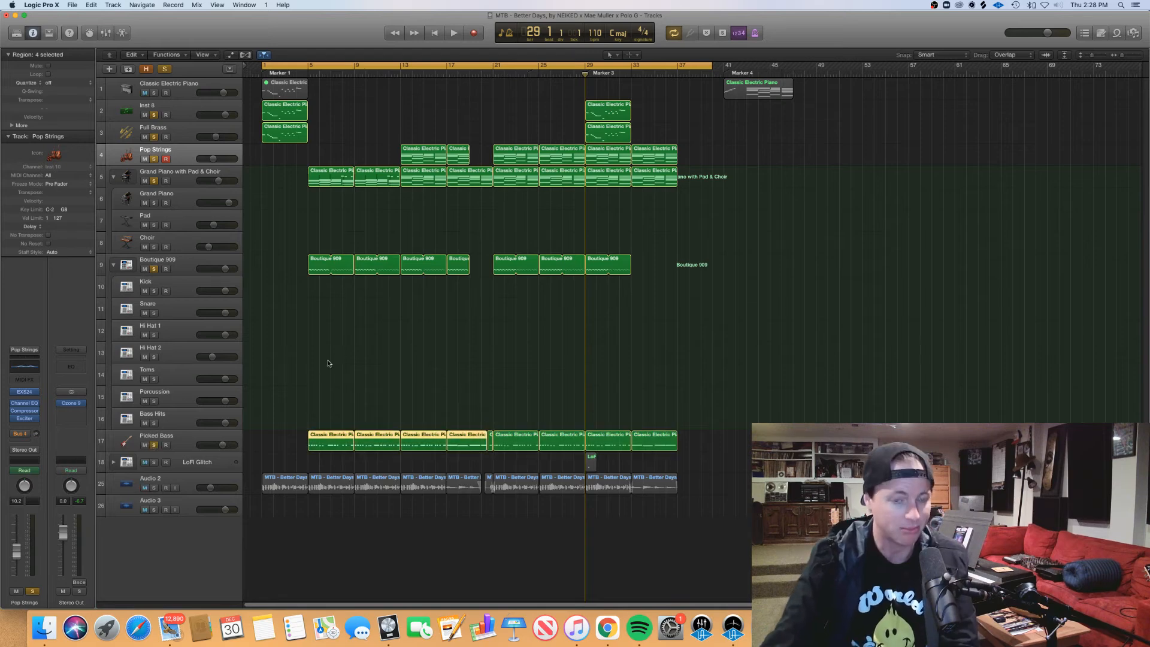
click(339, 338)
click(308, 74)
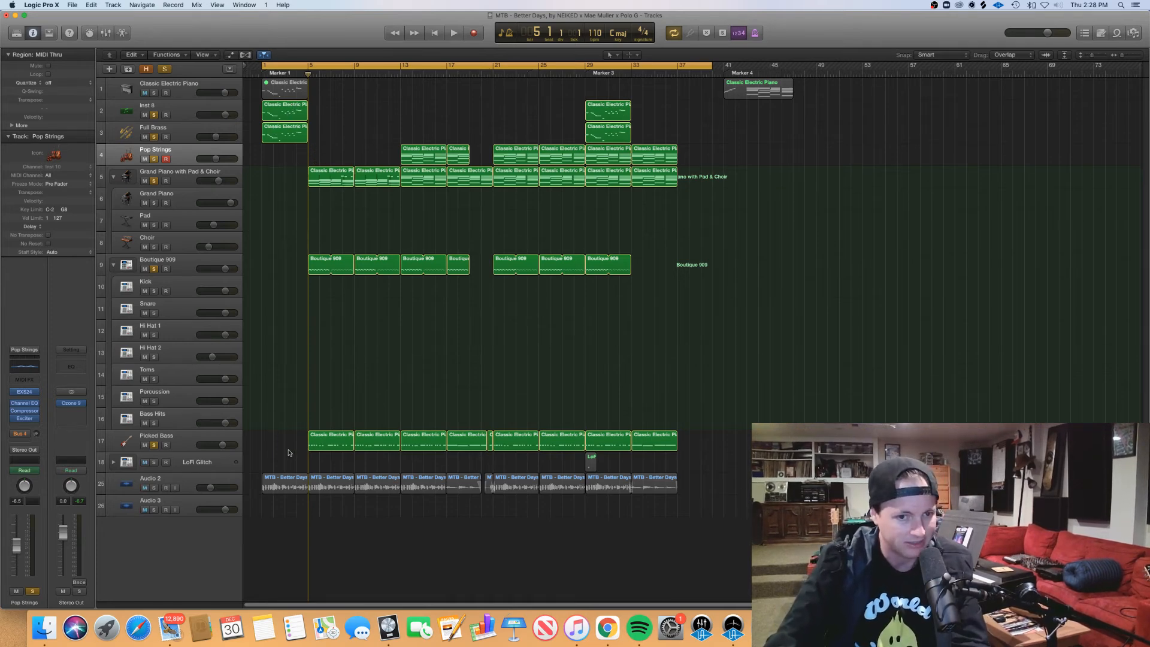
Step: Open the first two Picked Bass regions in the piano roll with bars 5 to 13 in view
drag(288, 452, 385, 447)
key(p)
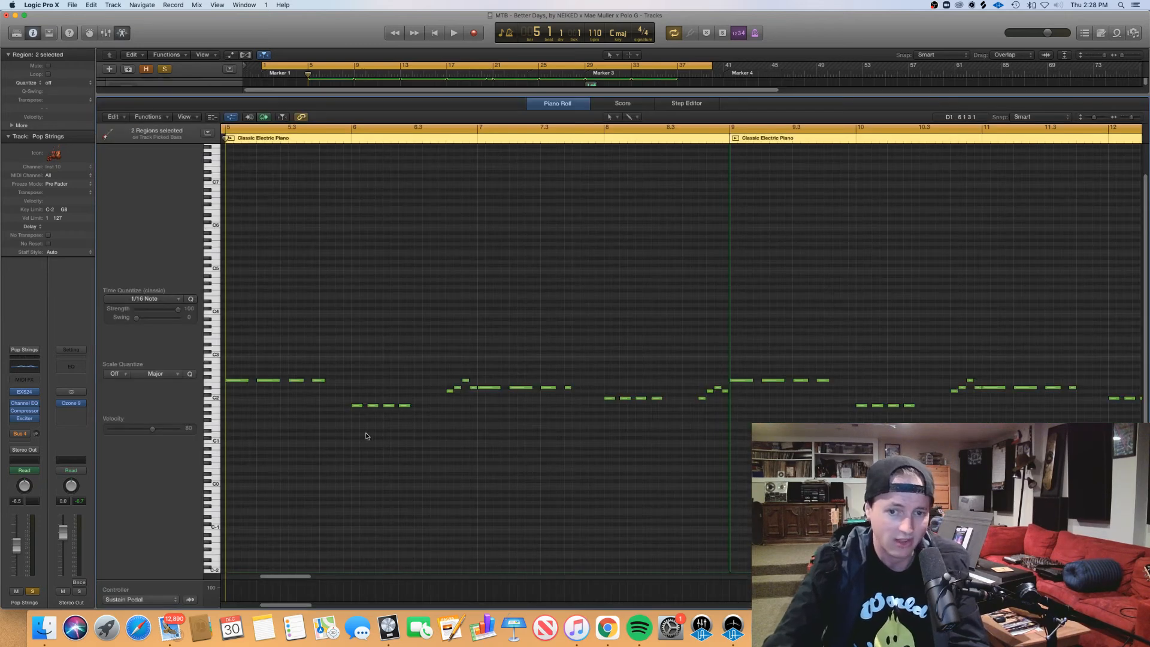
scroll(385, 449, left, 1)
key(super+Left)
scroll(380, 461, left, 1)
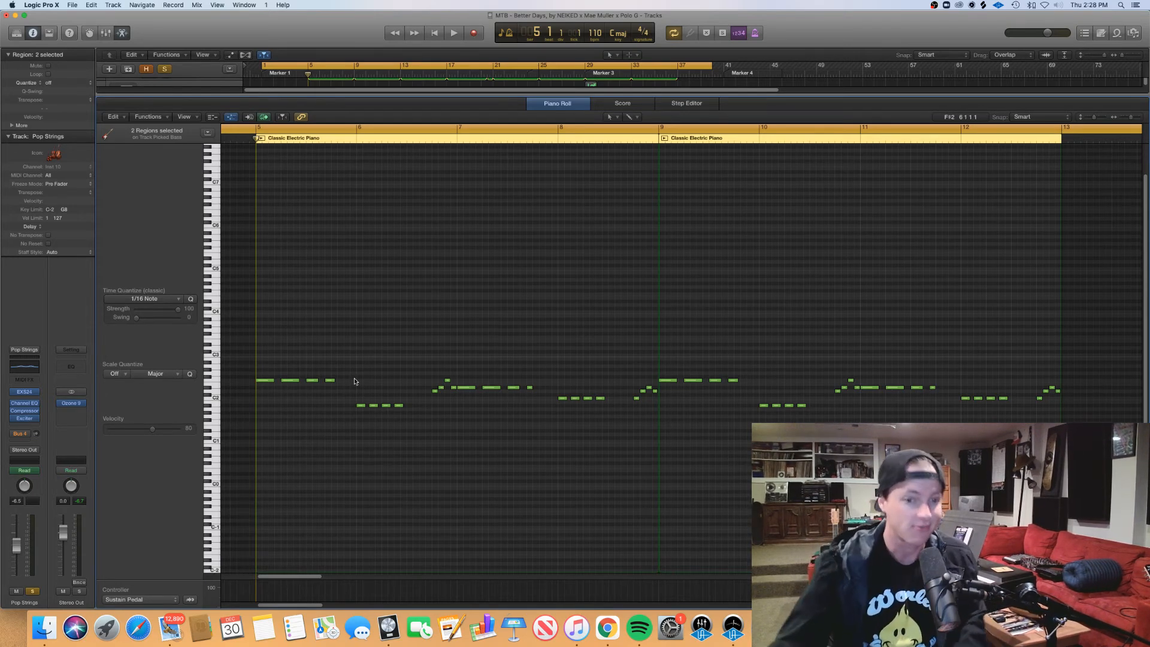
Step: Examine the Picked Bass note groups in bars 5 to 8 by selecting them one after another
drag(357, 390, 232, 369)
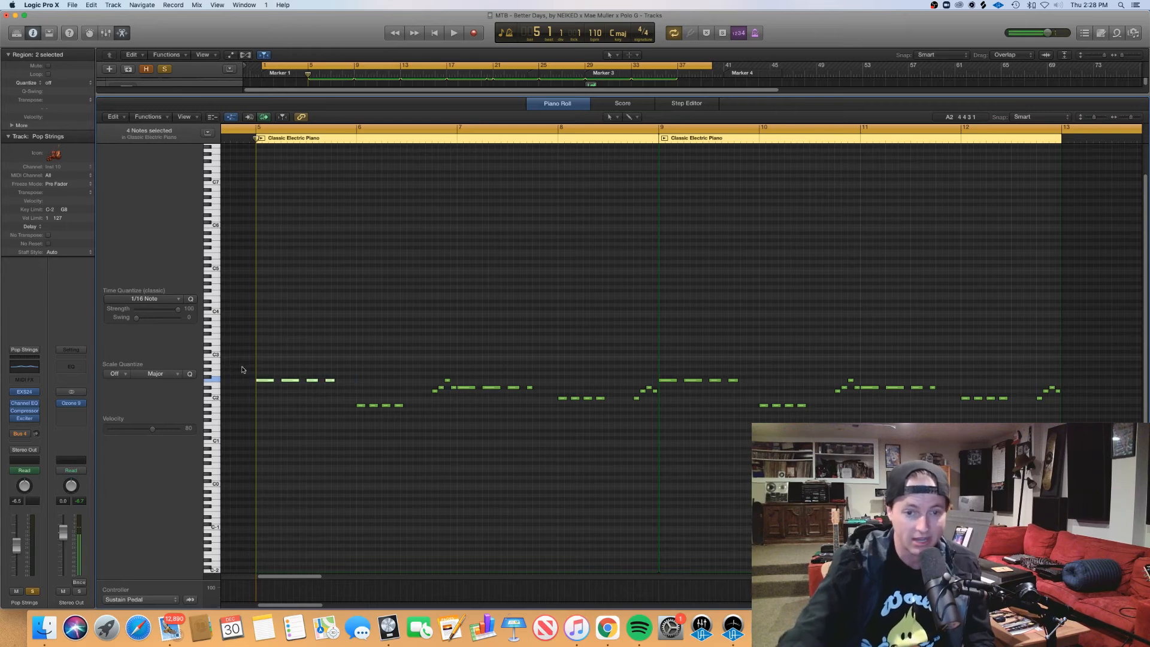
drag(323, 425, 539, 380)
click(414, 411)
click(546, 422)
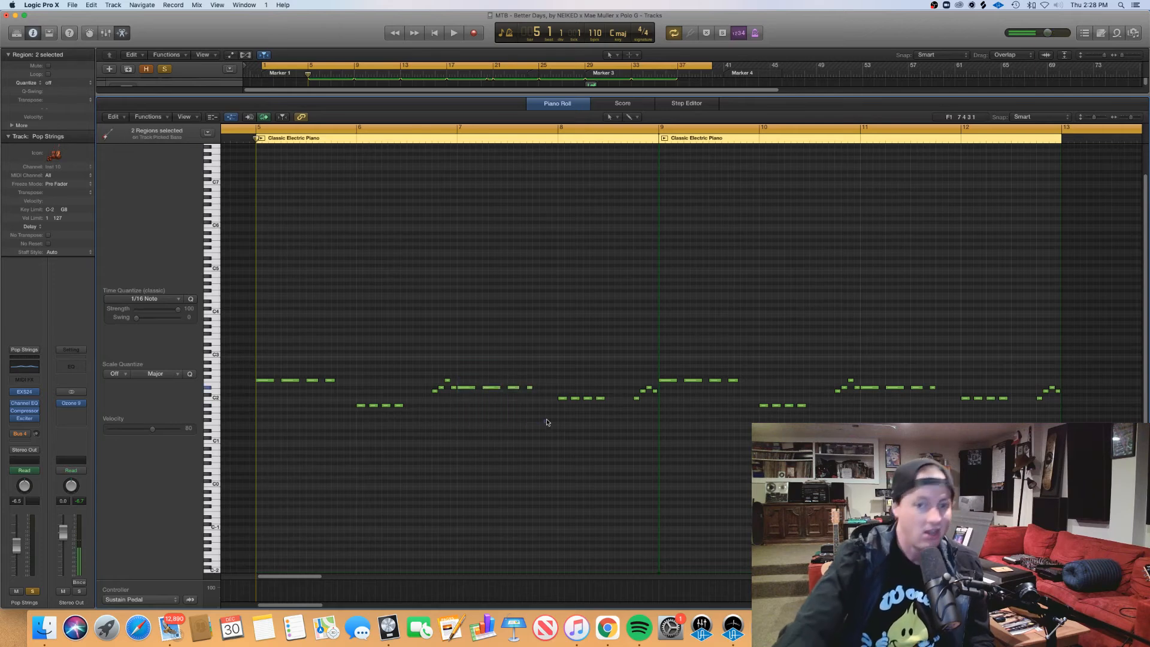
drag(547, 422, 614, 395)
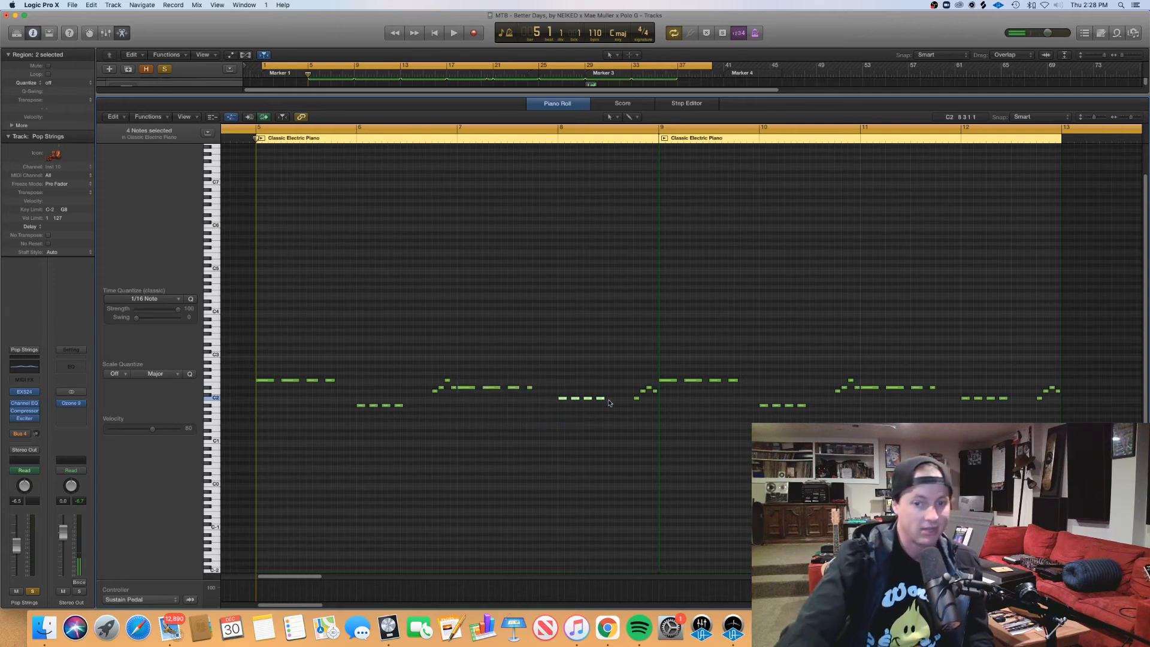
click(524, 469)
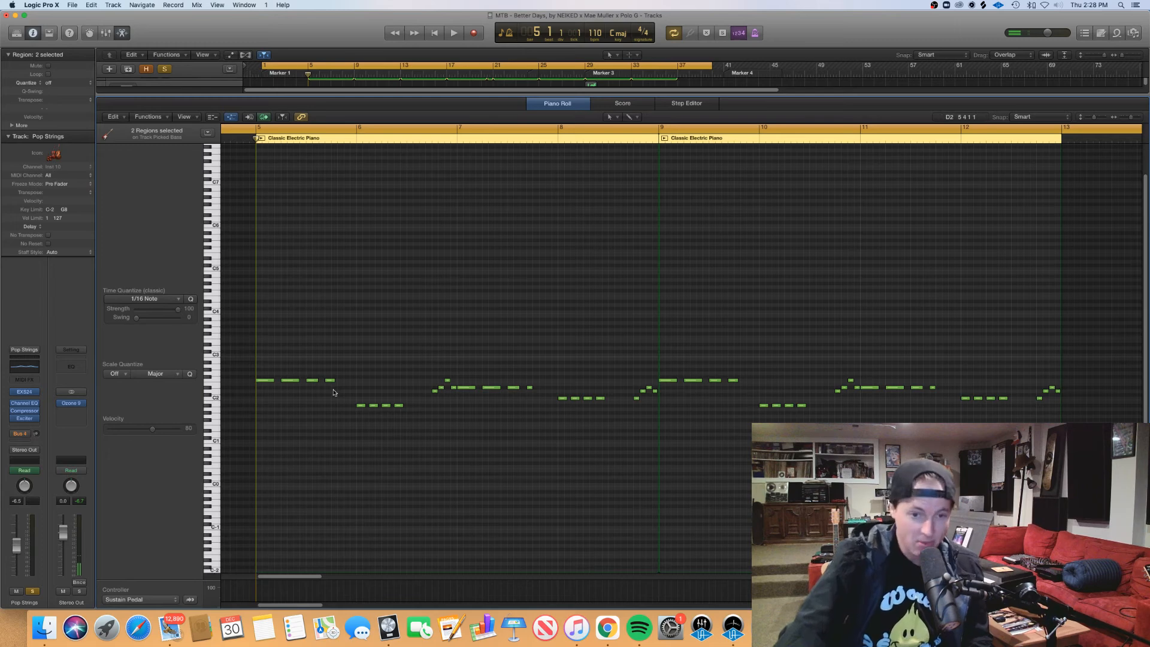
Step: Audition the individual Picked Bass notes in bar 5, including the third and fourth notes
drag(358, 385, 291, 396)
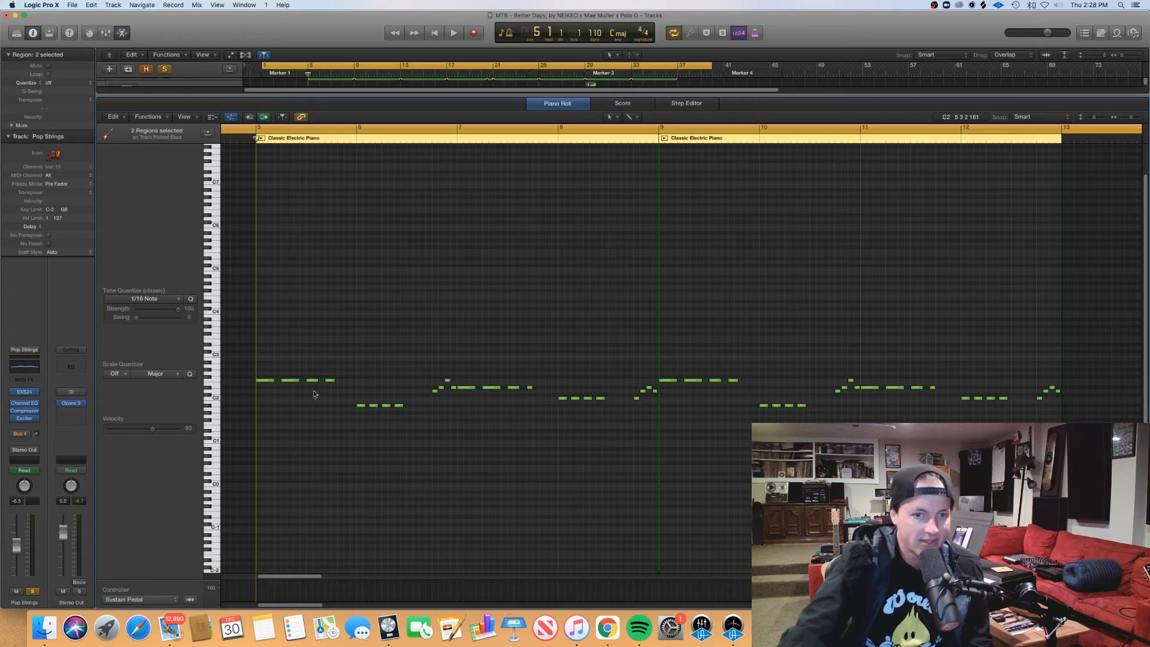
click(312, 380)
key(Right)
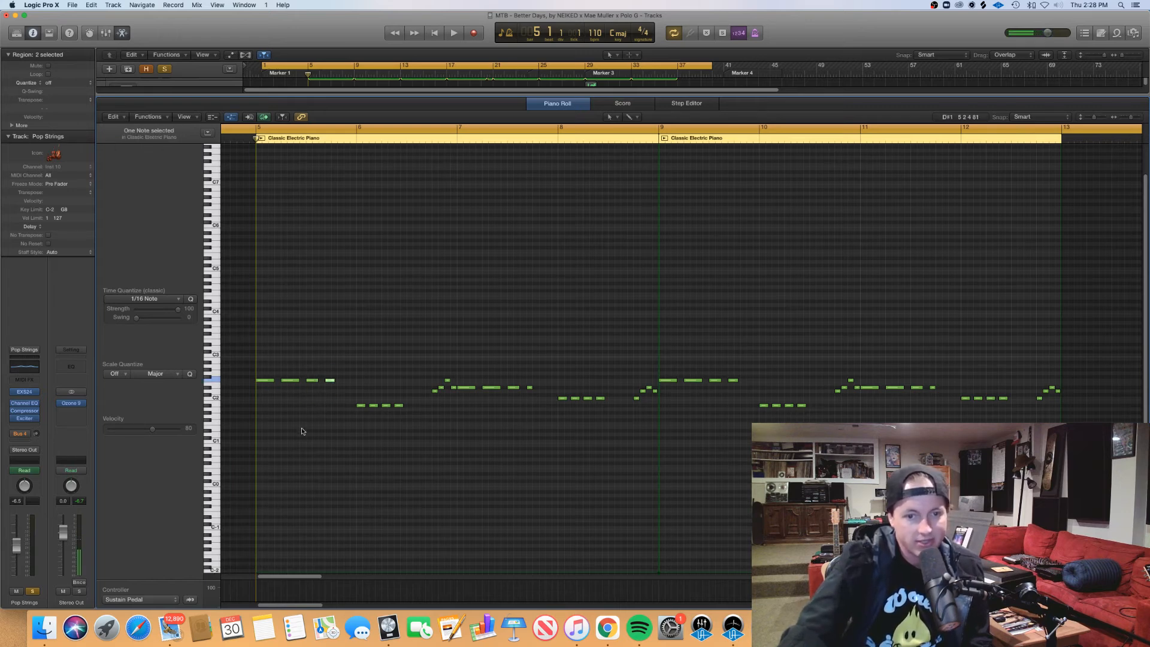
click(312, 379)
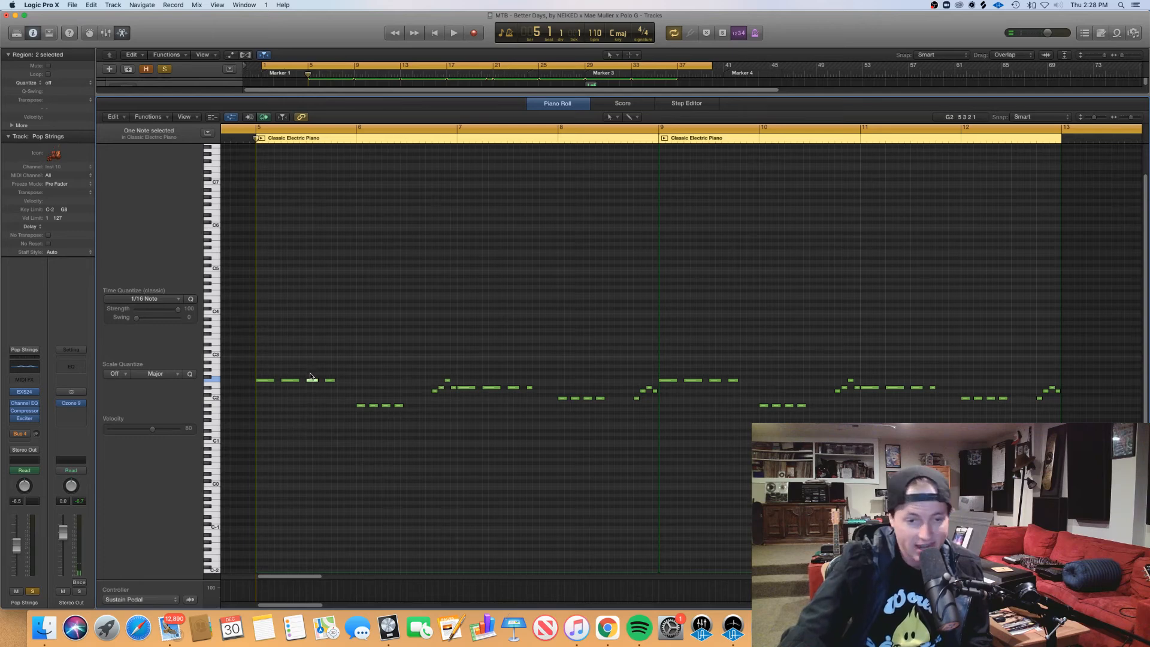
Step: Examine the Picked Bass note groups in bars 5 and 6 by selecting the repeated notes
drag(323, 396, 309, 366)
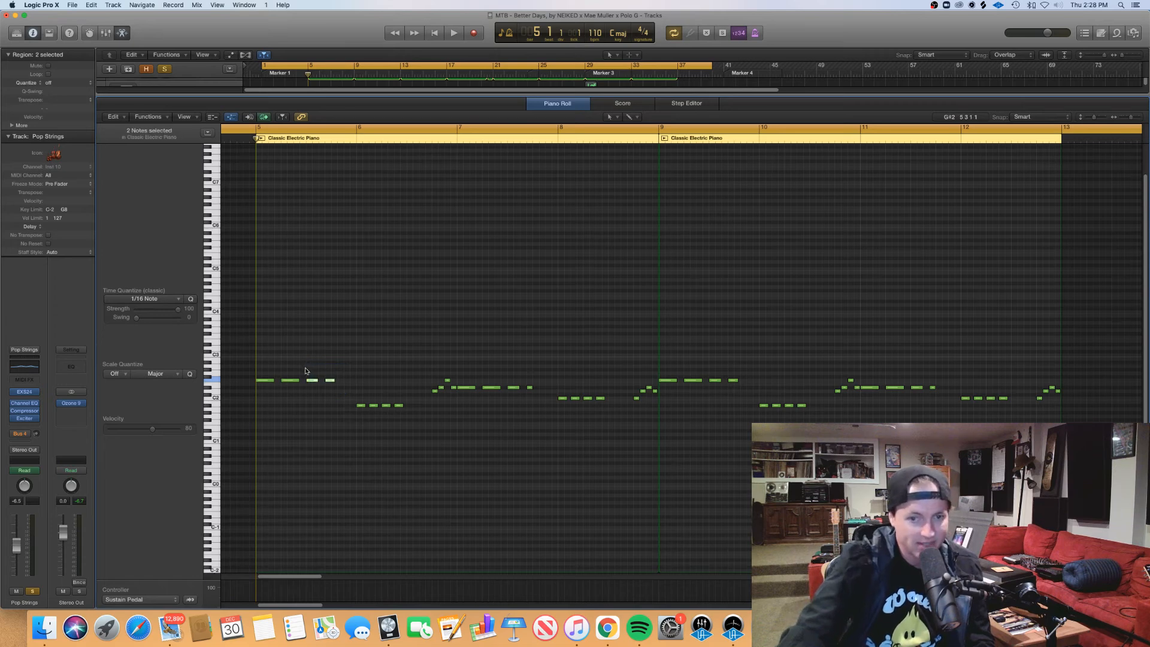
drag(358, 393, 243, 376)
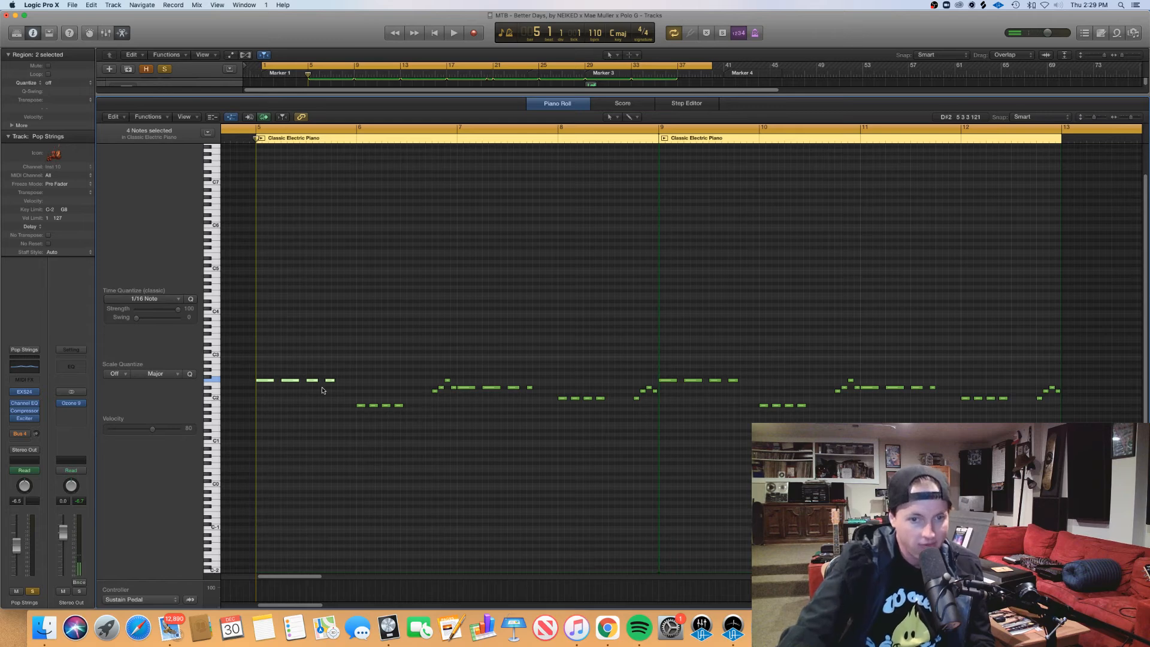
drag(341, 384, 240, 372)
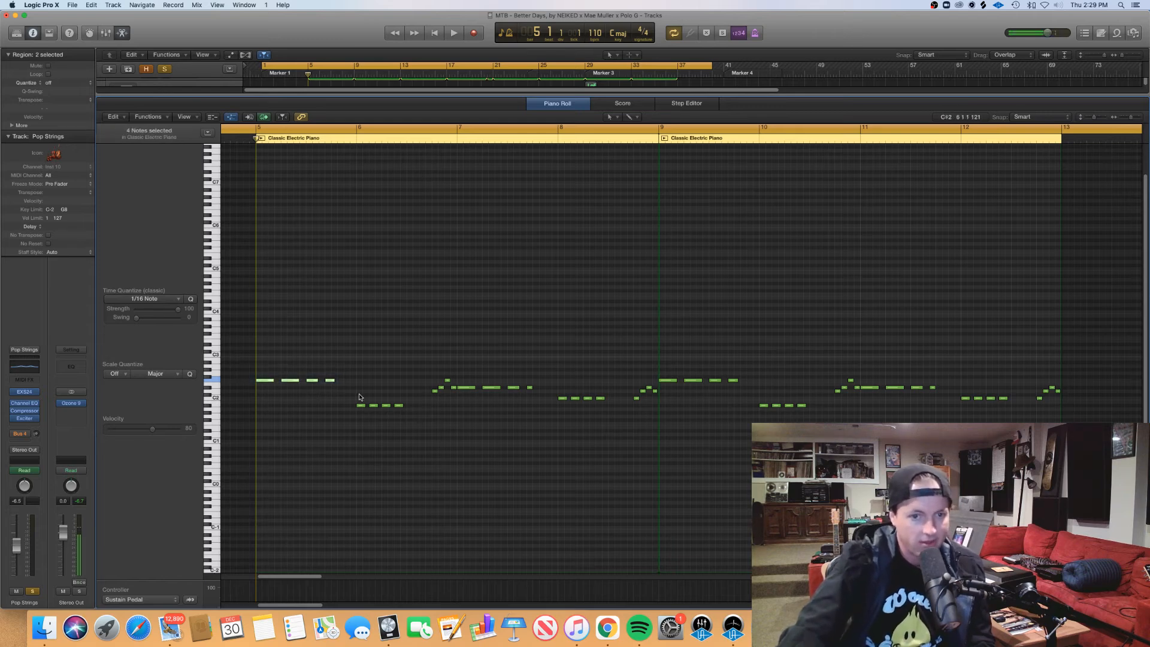
click(345, 401)
drag(349, 418, 408, 411)
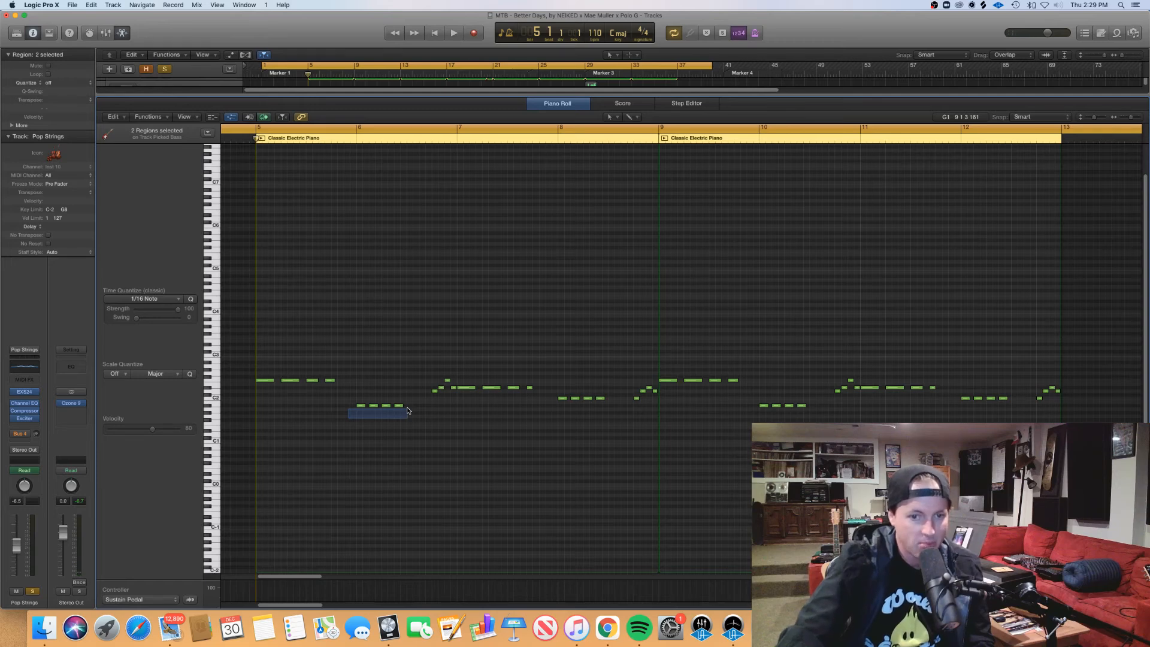
drag(408, 411, 599, 456)
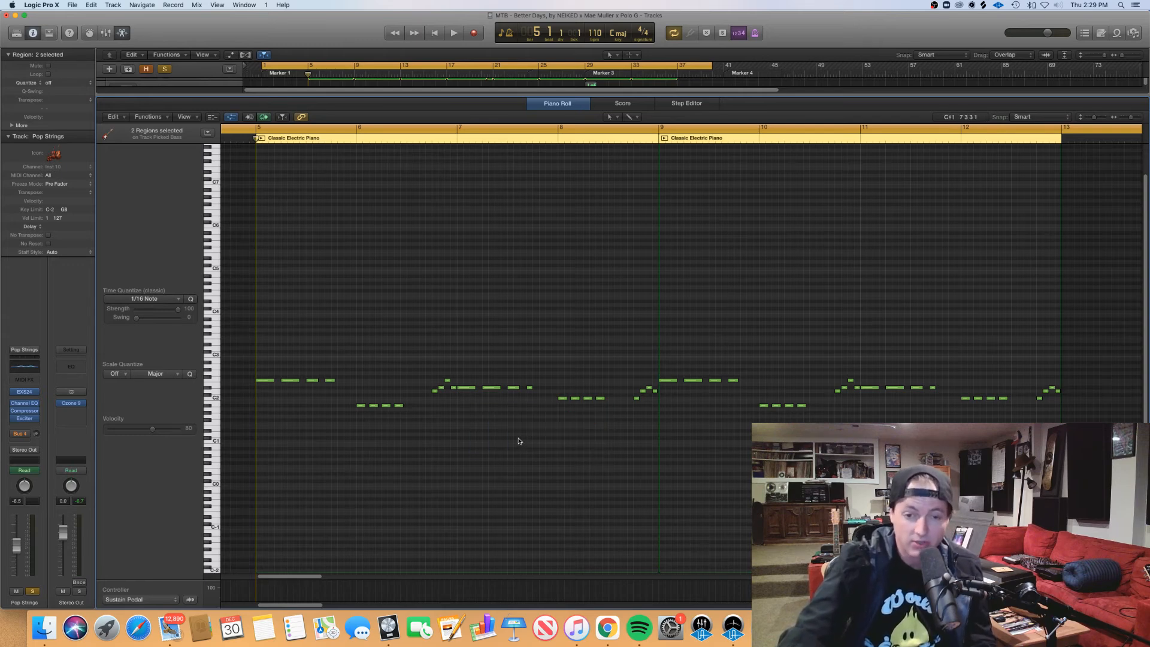
Step: Select the repeated Picked Bass notes in bar 7 and those in bar 8 to examine the remaining groups
drag(530, 409, 461, 397)
drag(539, 394, 446, 385)
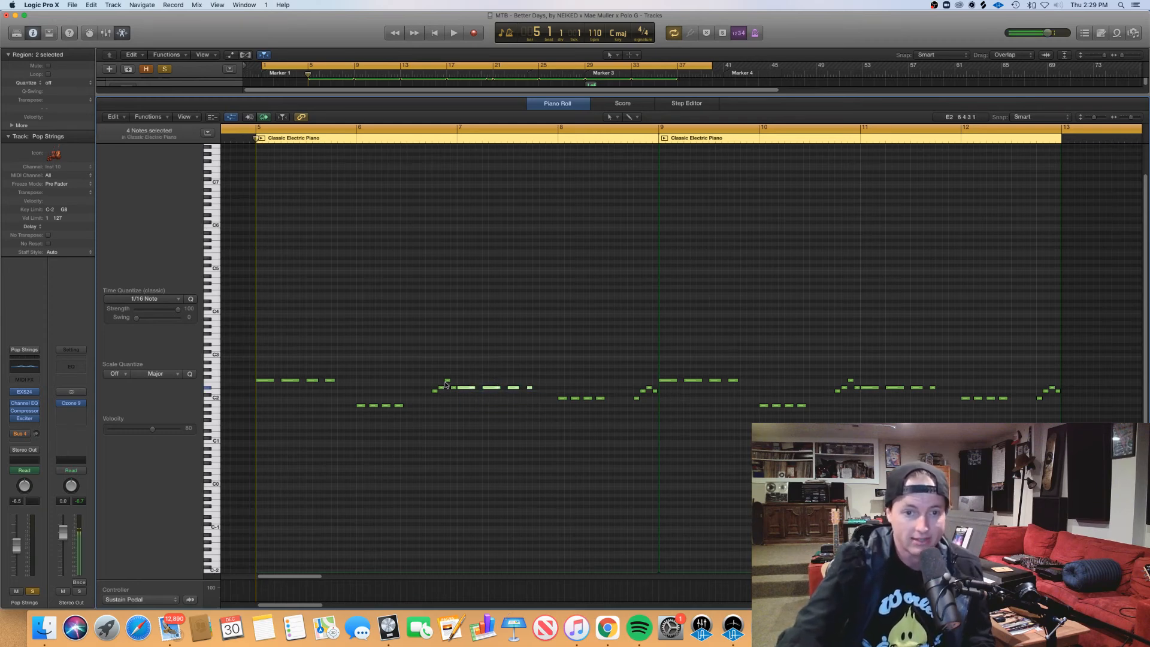
click(339, 389)
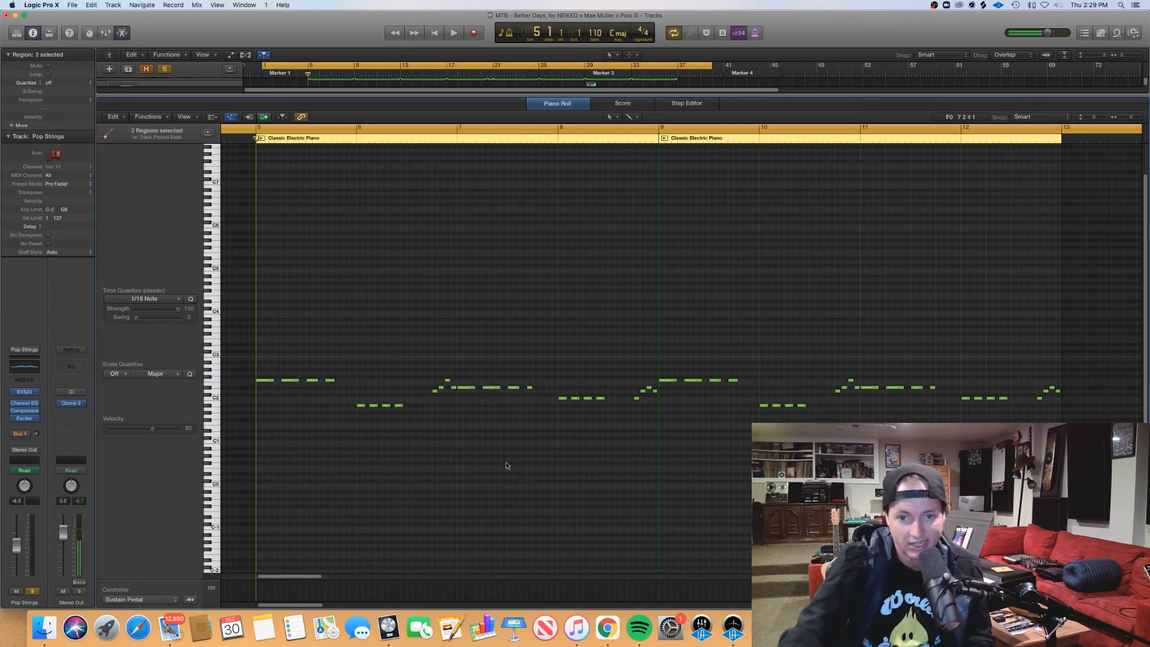
drag(551, 419, 605, 390)
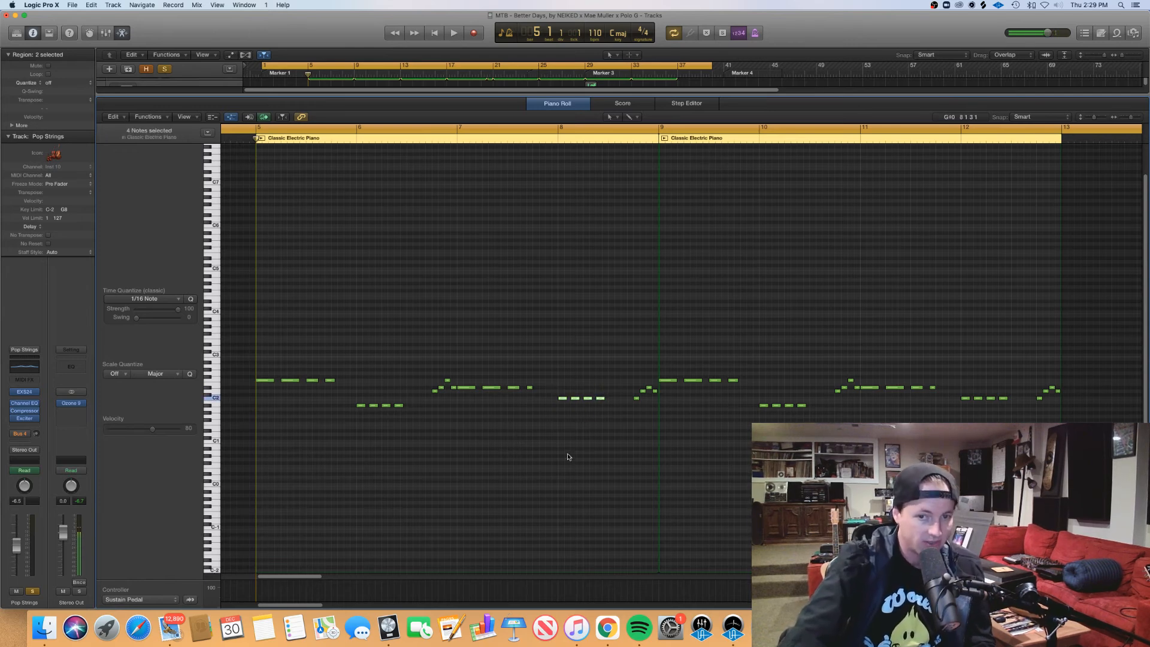
drag(420, 436, 336, 419)
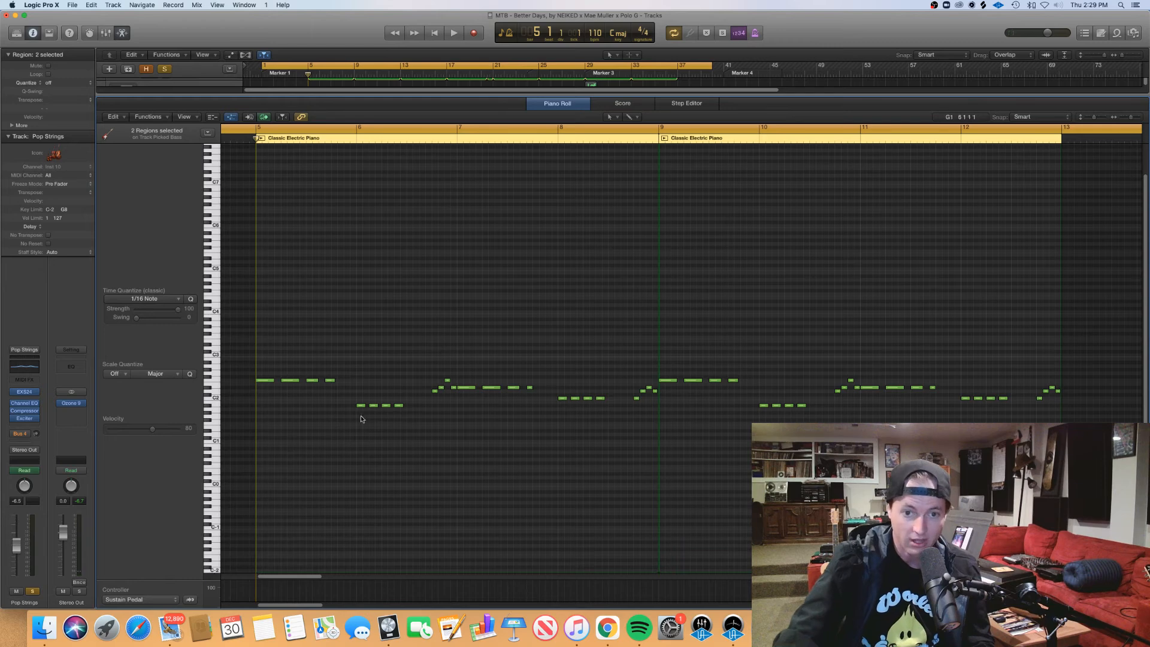
Step: Examine the ascending bass run leading into bar 7 and the note groups that follow it in bars 7 and 8
scroll(411, 449, right, 1)
scroll(408, 458, up, 5)
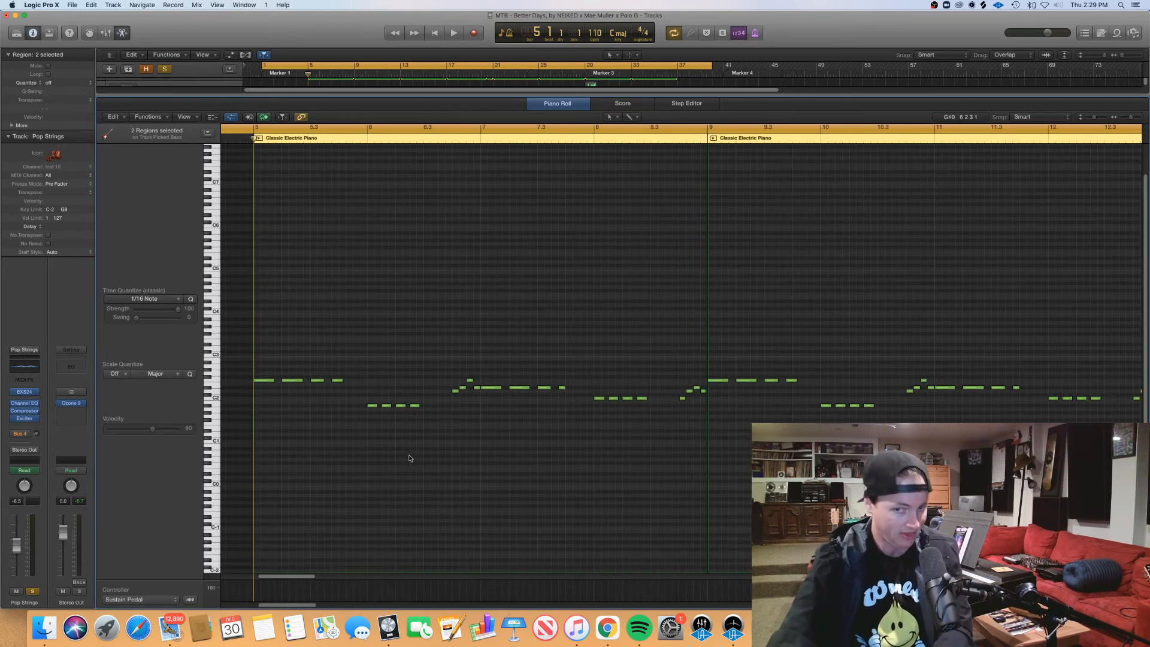
scroll(410, 459, right, 1)
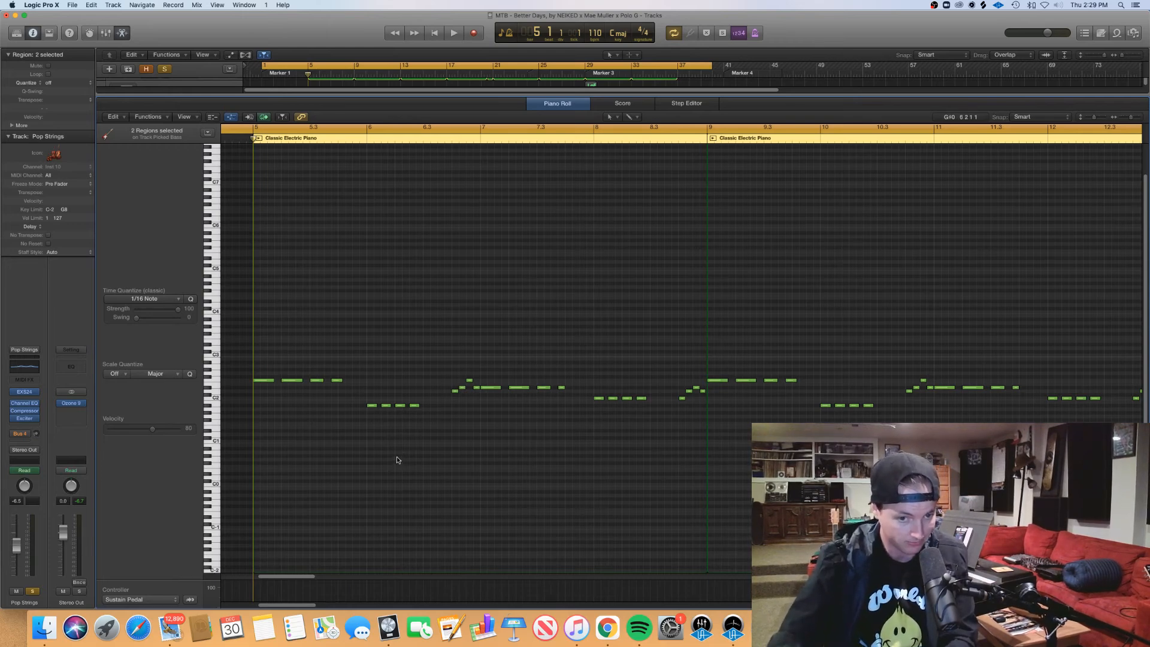
drag(422, 463, 279, 426)
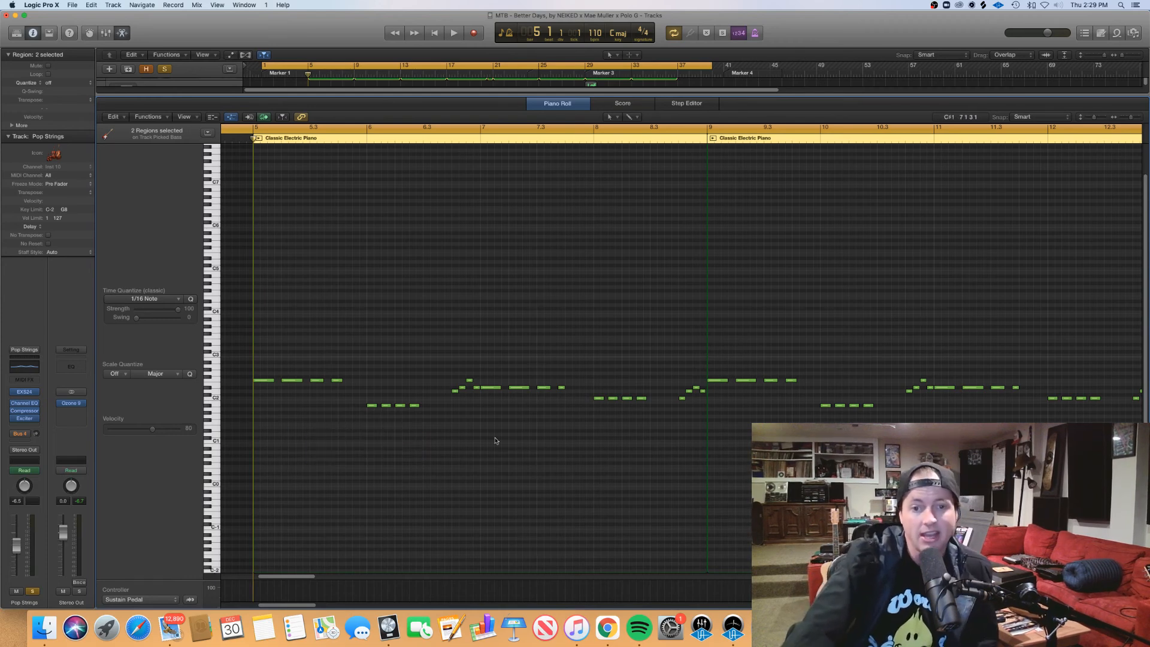
drag(444, 404, 478, 379)
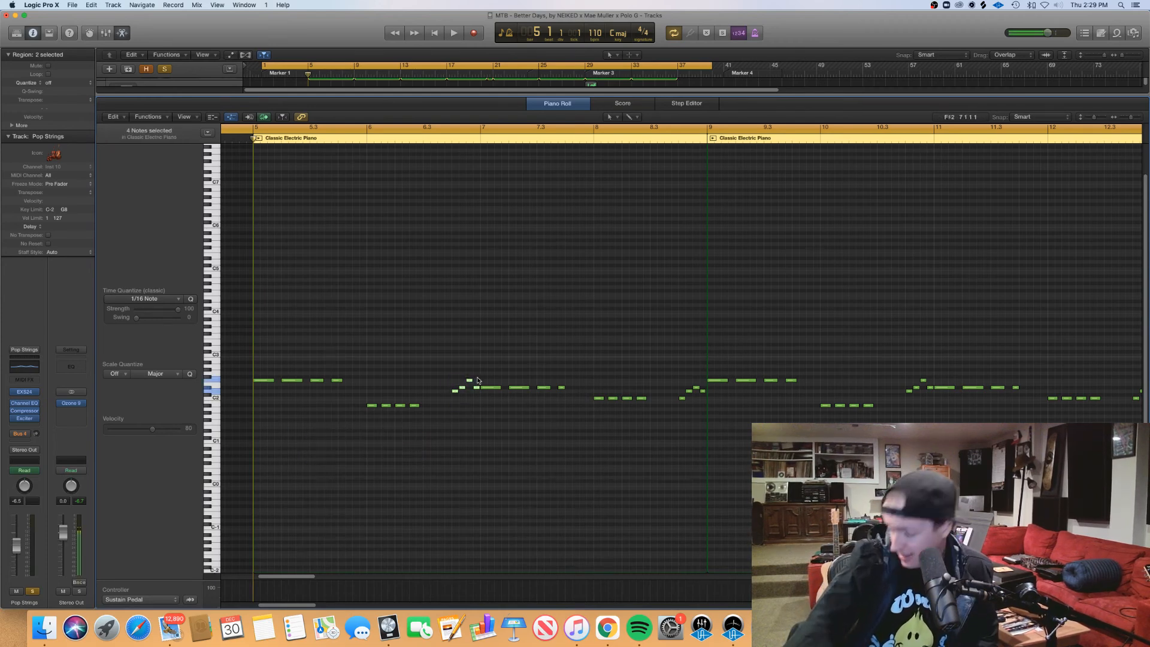
click(454, 420)
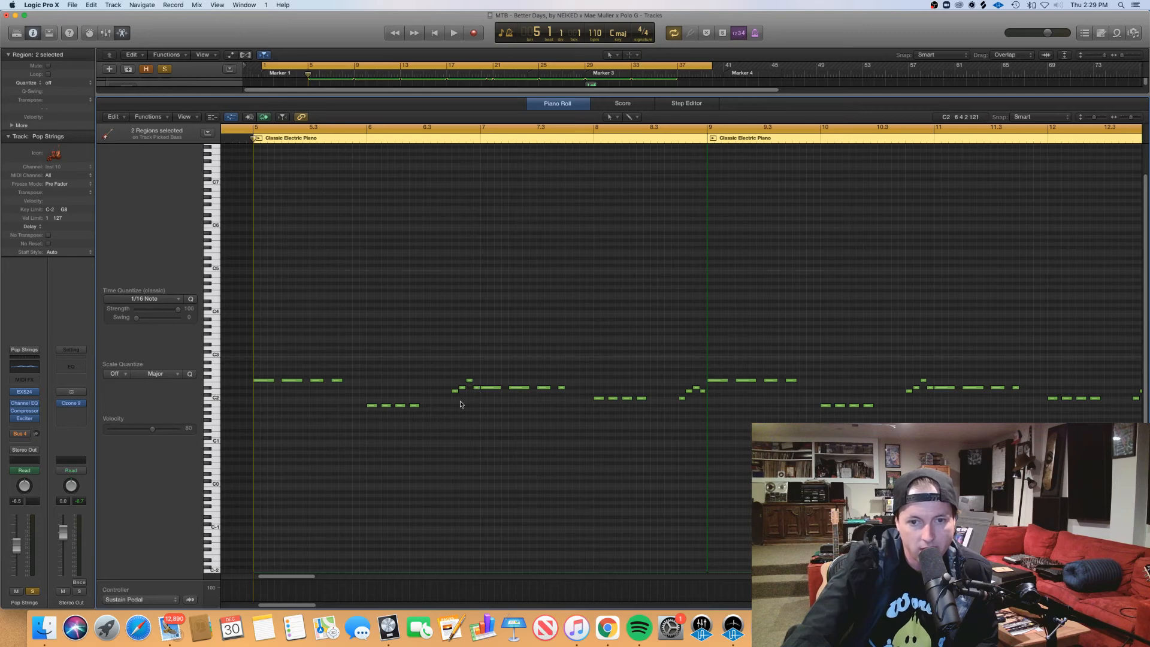
drag(453, 419, 472, 372)
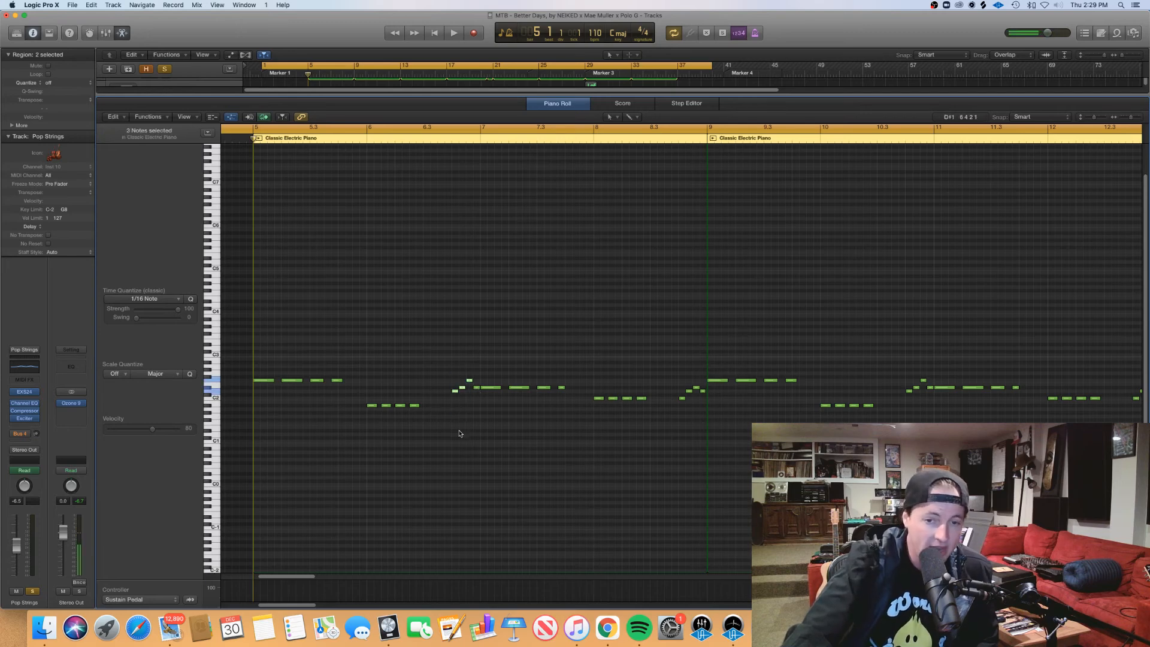
drag(486, 411, 566, 394)
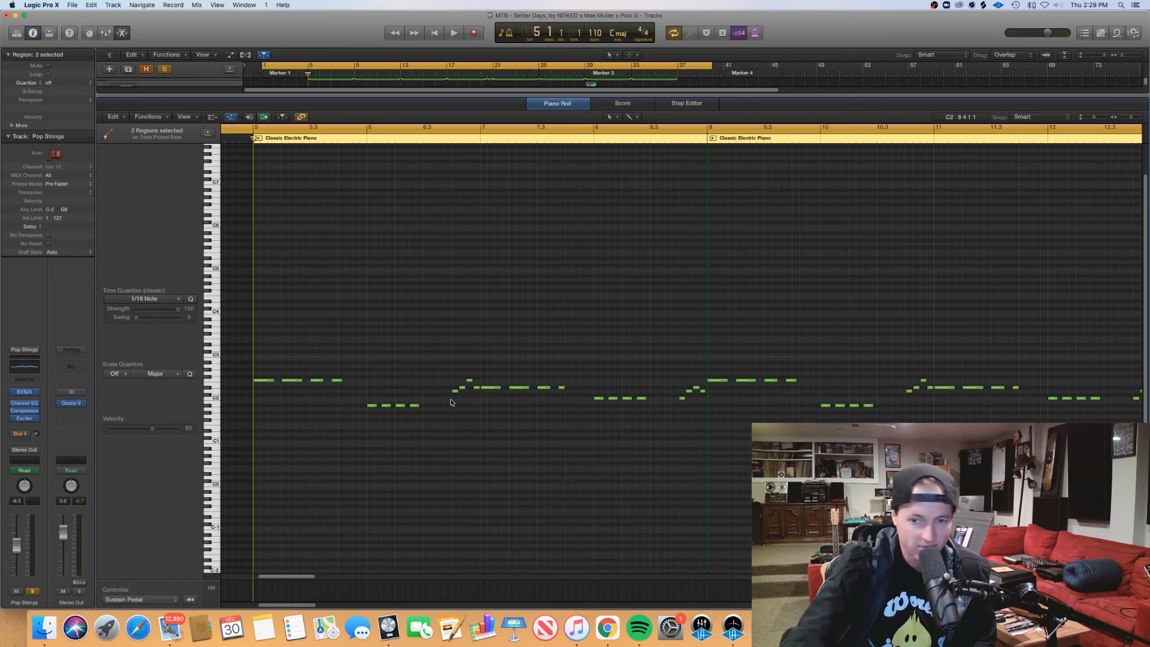
drag(664, 424, 591, 416)
drag(667, 417, 589, 407)
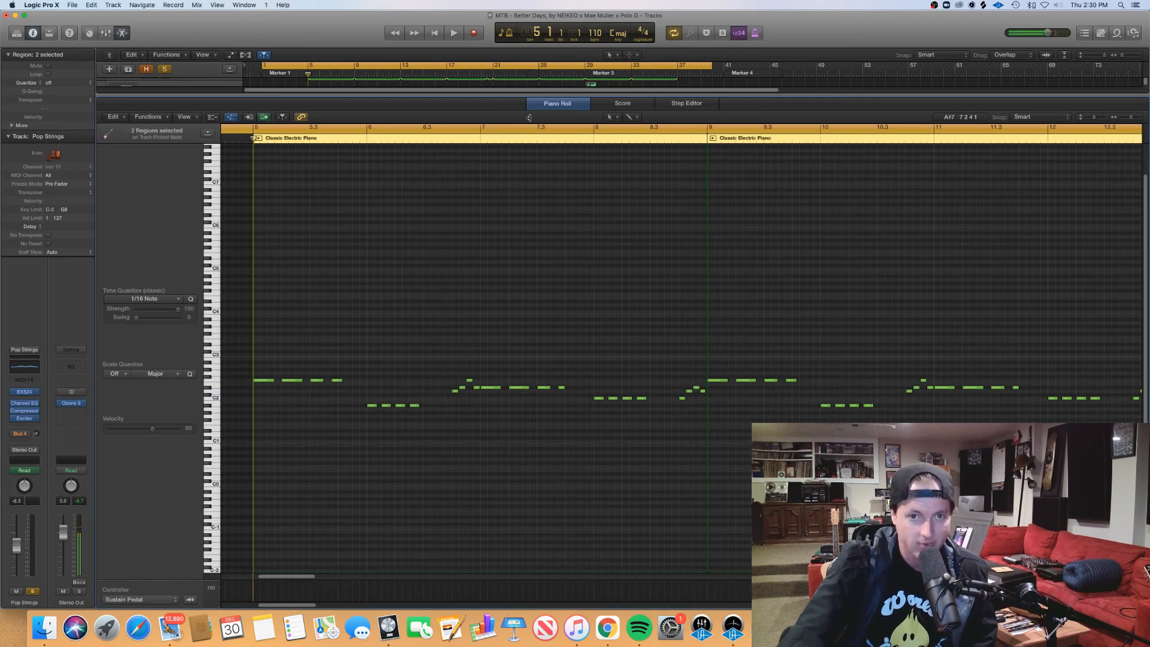
Step: Close the piano roll, clear all current solos, and solo only the Picked Bass and Audio 2 tracks
key(p)
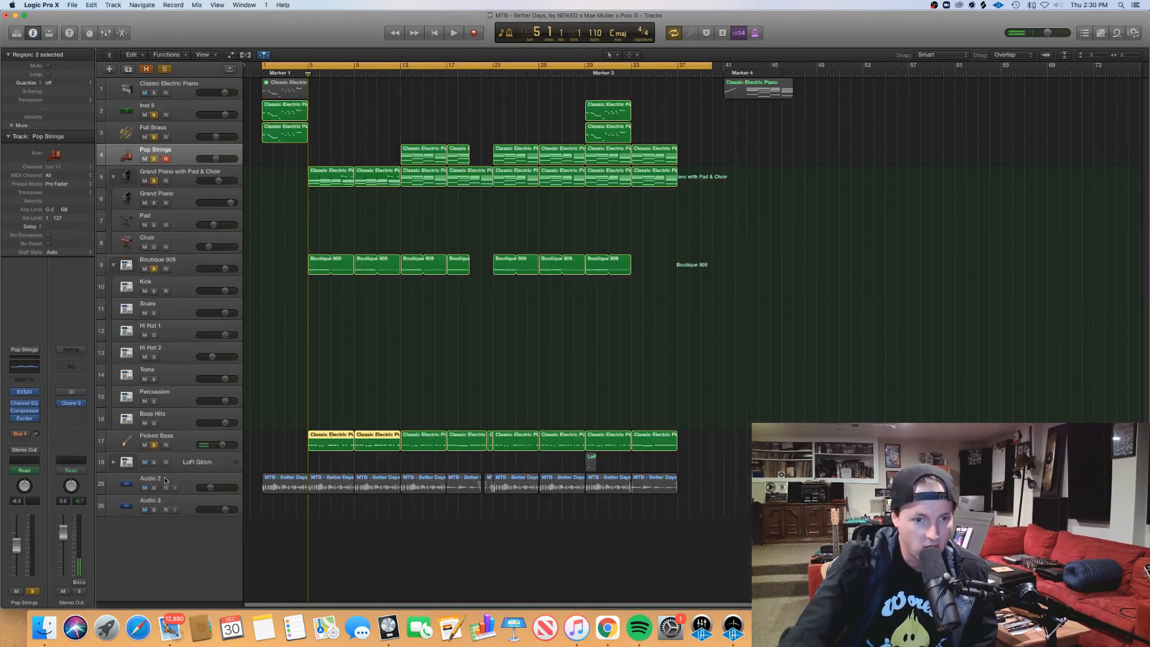
click(165, 69)
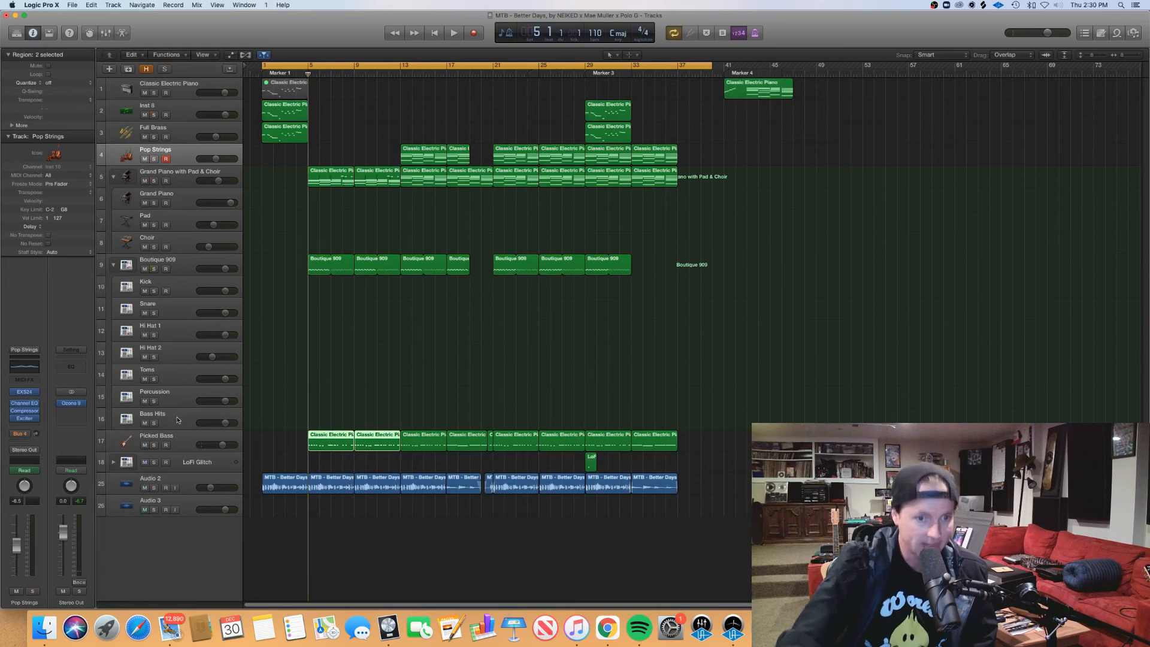
click(154, 445)
click(154, 488)
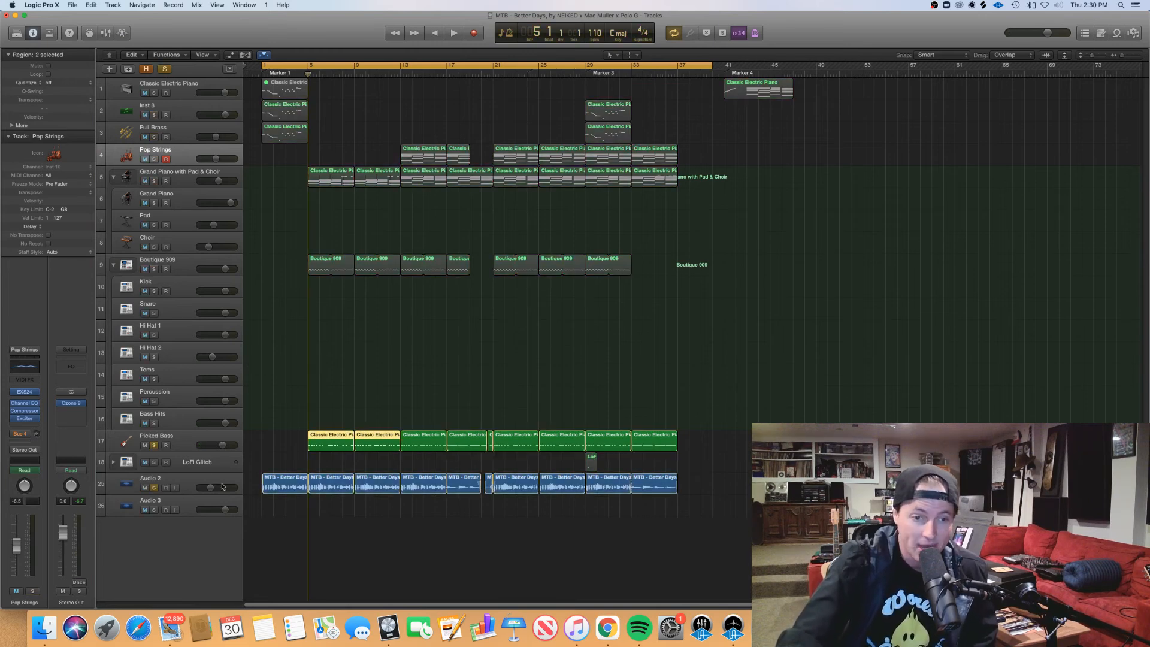
Step: Rename the Audio 2 track as "live bass"
click(173, 487)
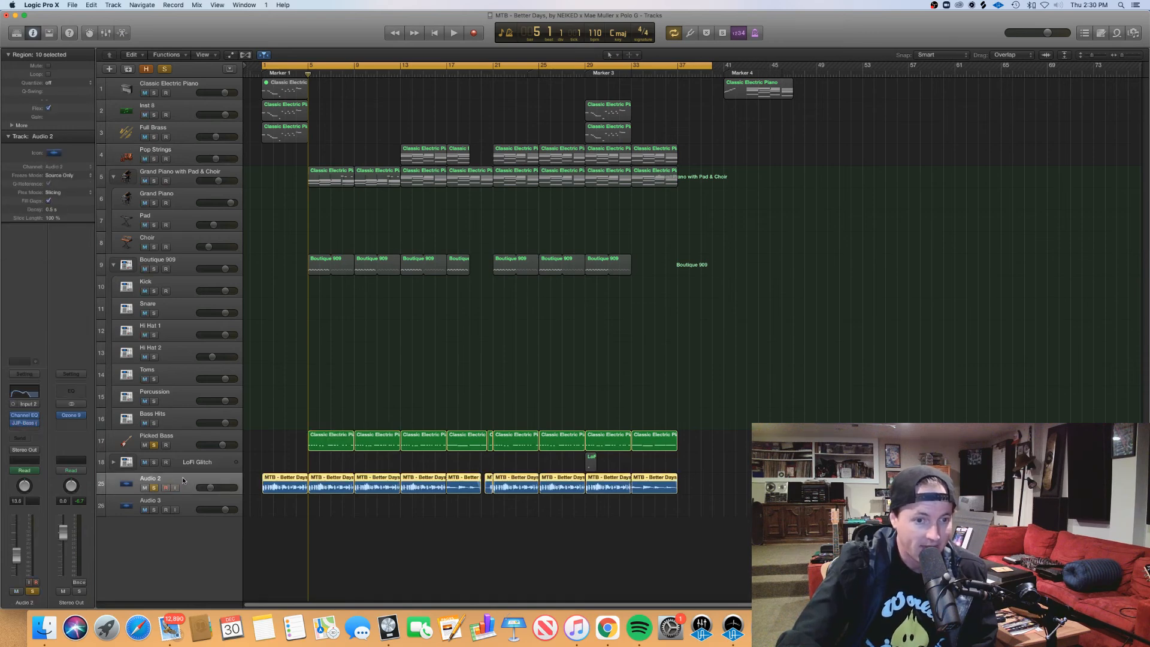
double_click(182, 479)
text(live bass)
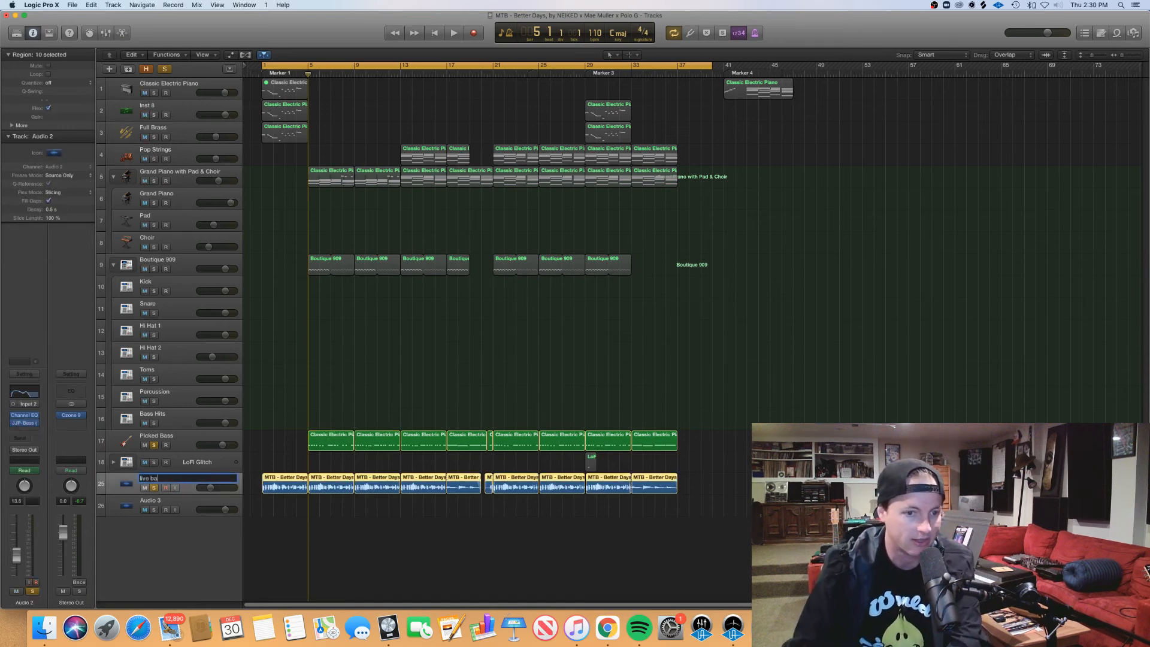
key(Return)
Step: Open the first four Picked Bass regions in the piano roll with the bass line from bar 5 in view
click(178, 446)
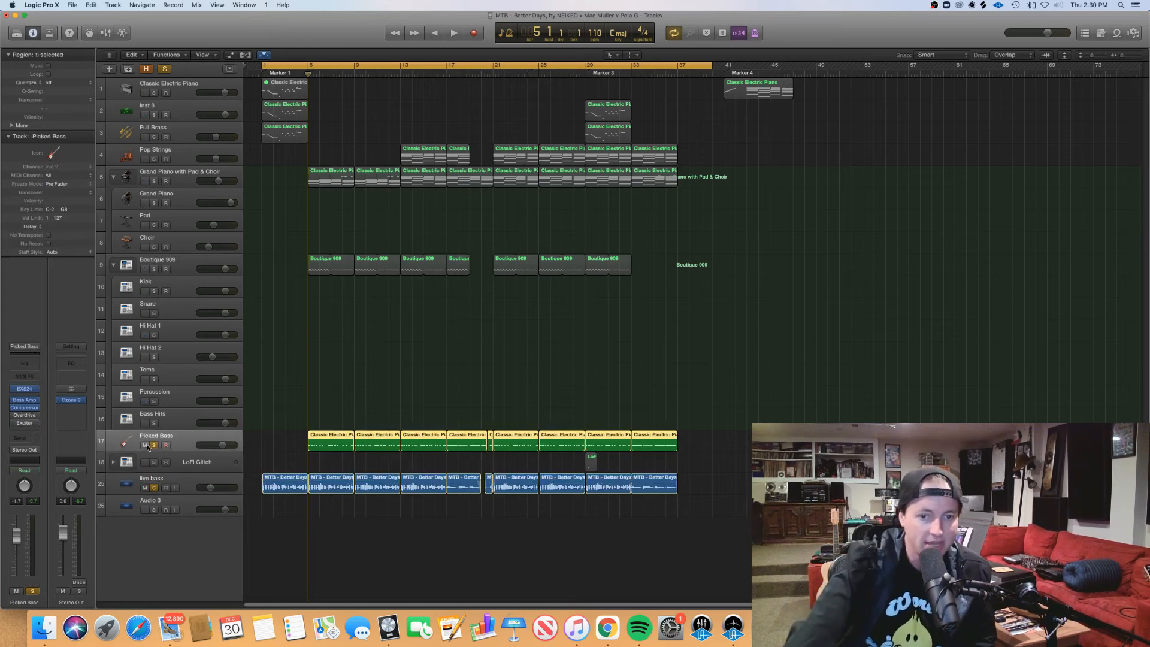
drag(262, 435, 475, 442)
double_click(473, 443)
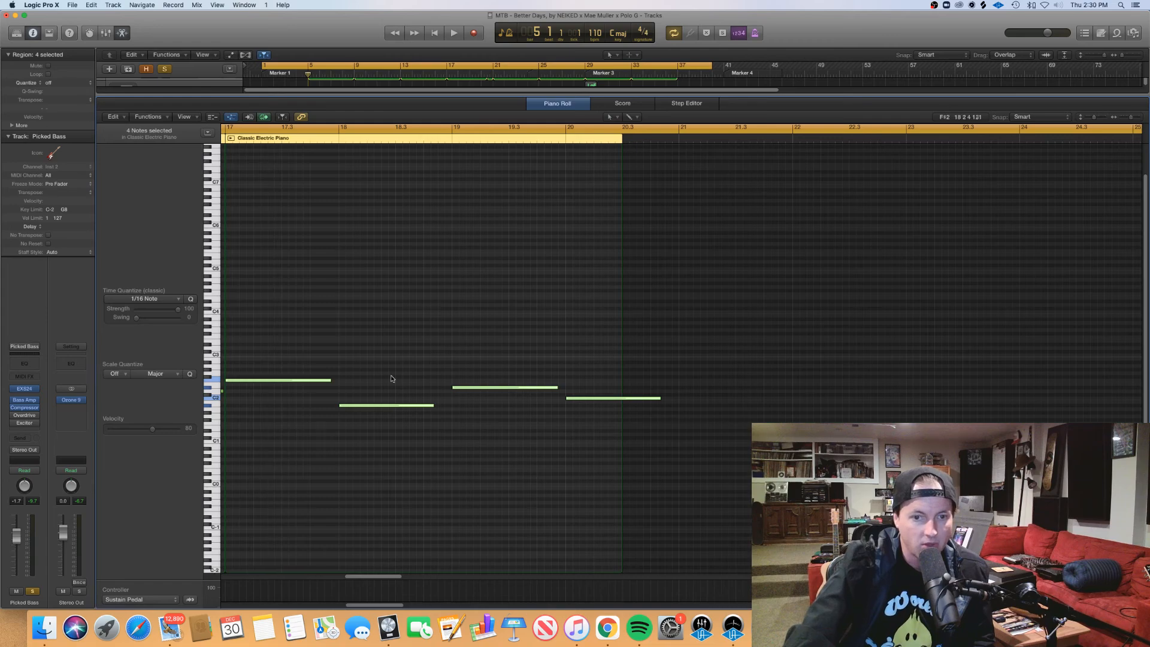
scroll(395, 376, left, 7)
key(super+Left)
scroll(395, 371, left, 10)
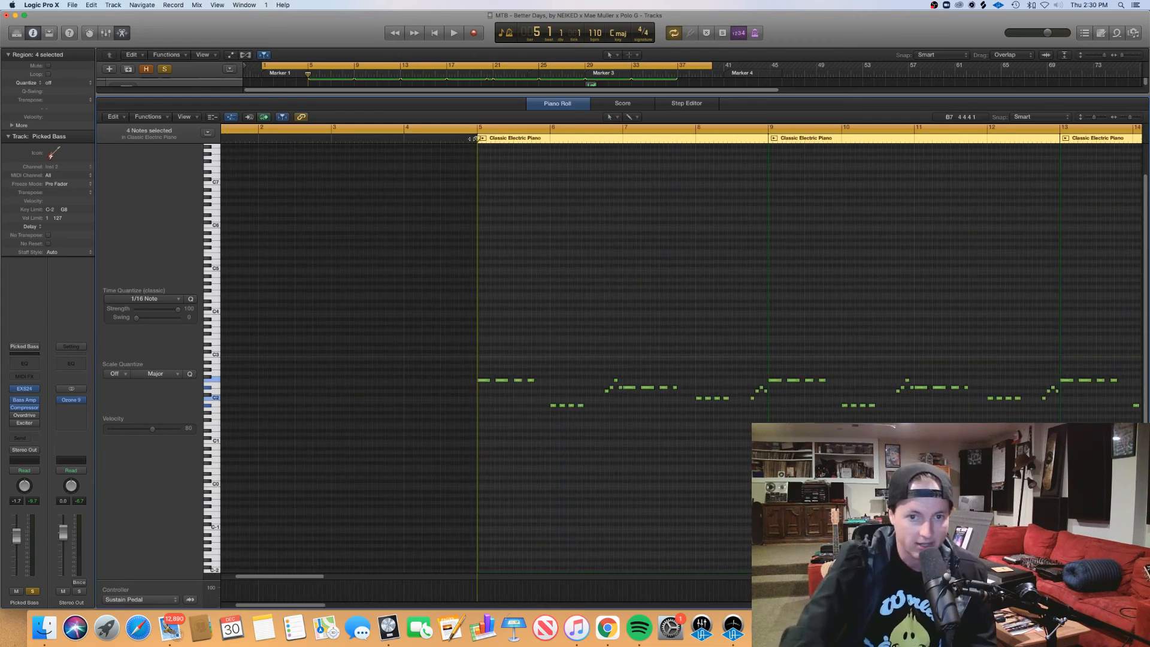
Step: Play the bass line from bar 5, add an F2 note at the end of bar 5, and add a closing note to bar 7
key(space)
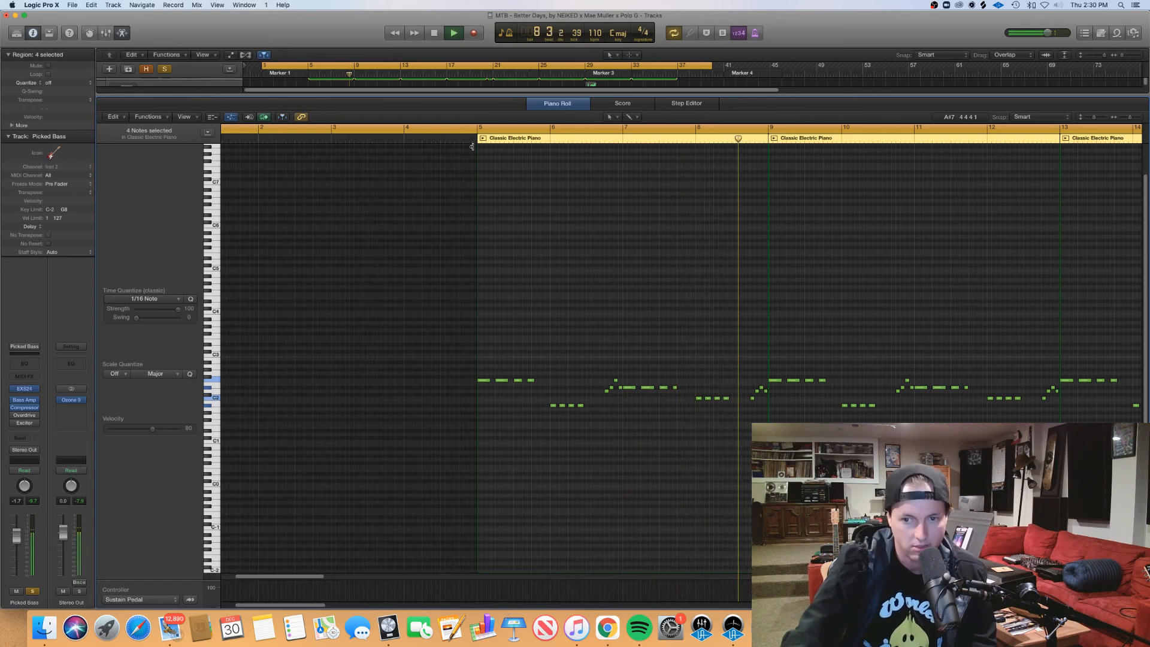
key(space)
click(542, 381)
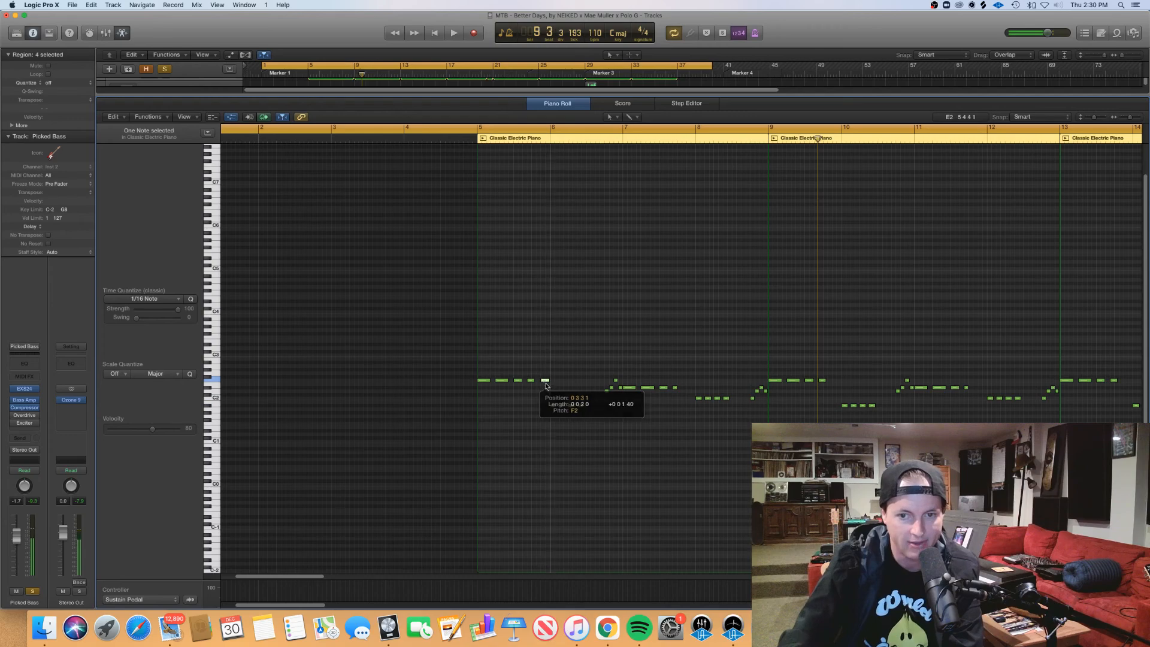
key(space)
key(space)
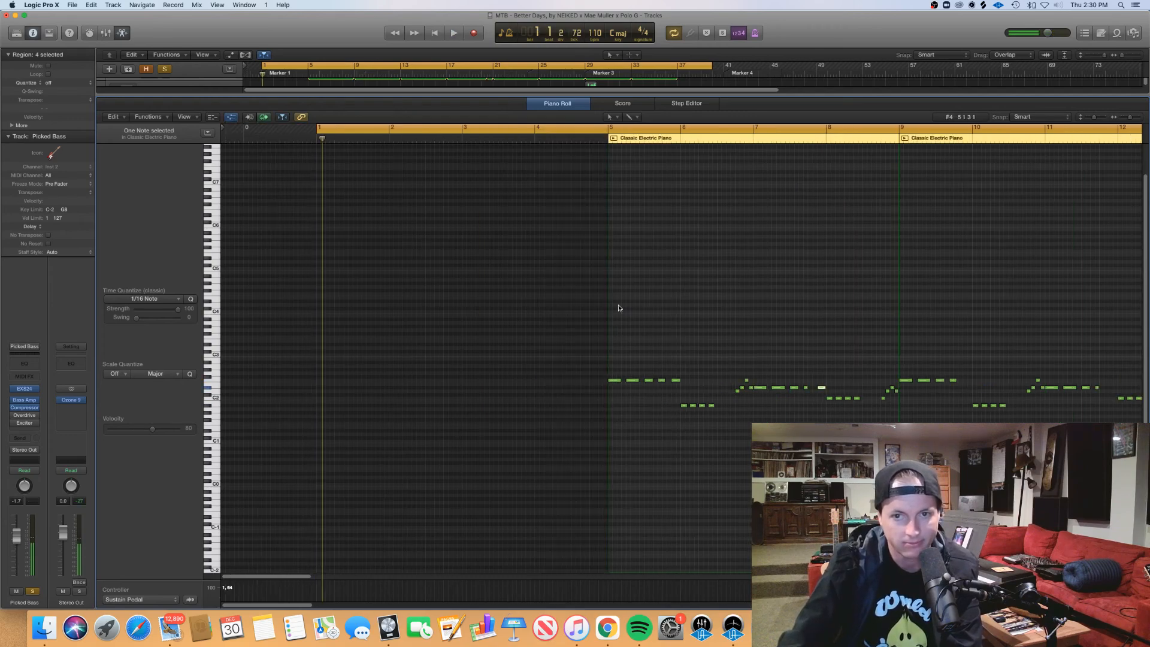
Step: Add an extra matching note after the bass groups in bars 6 and 8 while playing from bar 5, and replay the edited line
double_click(597, 138)
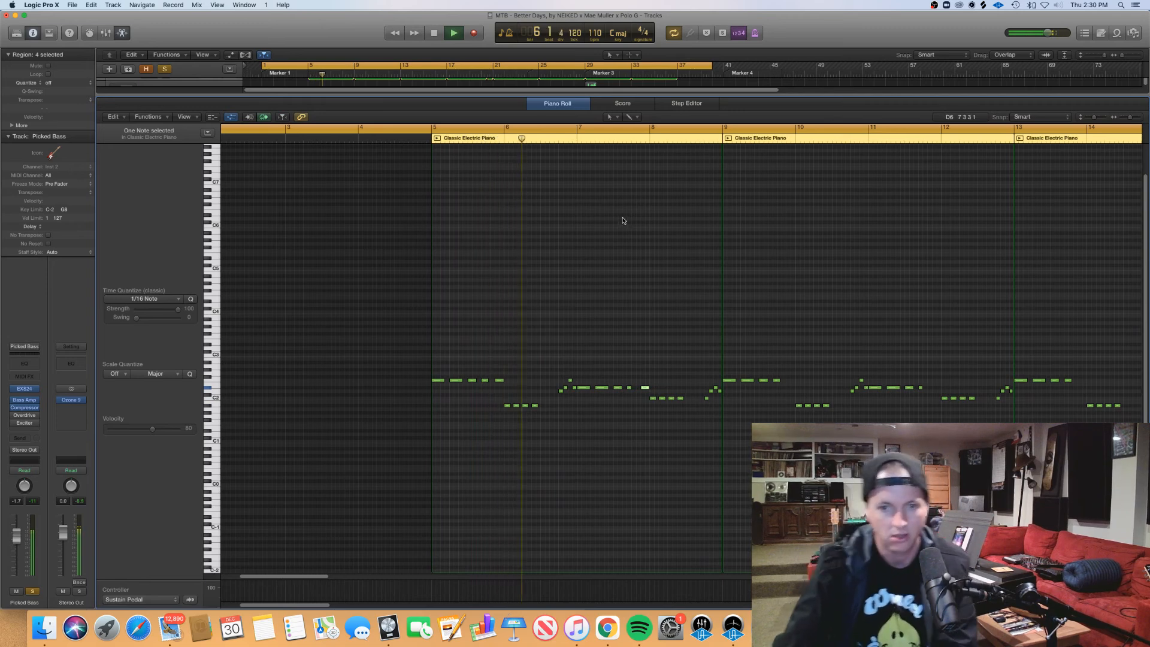
click(544, 406)
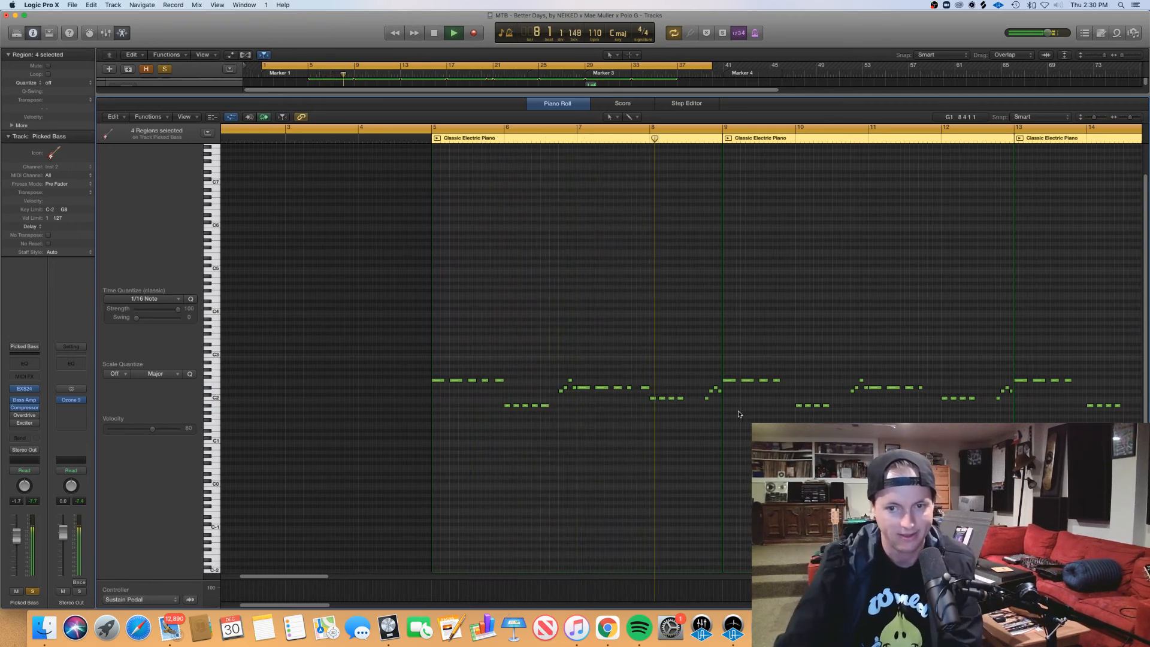
click(689, 397)
key(space)
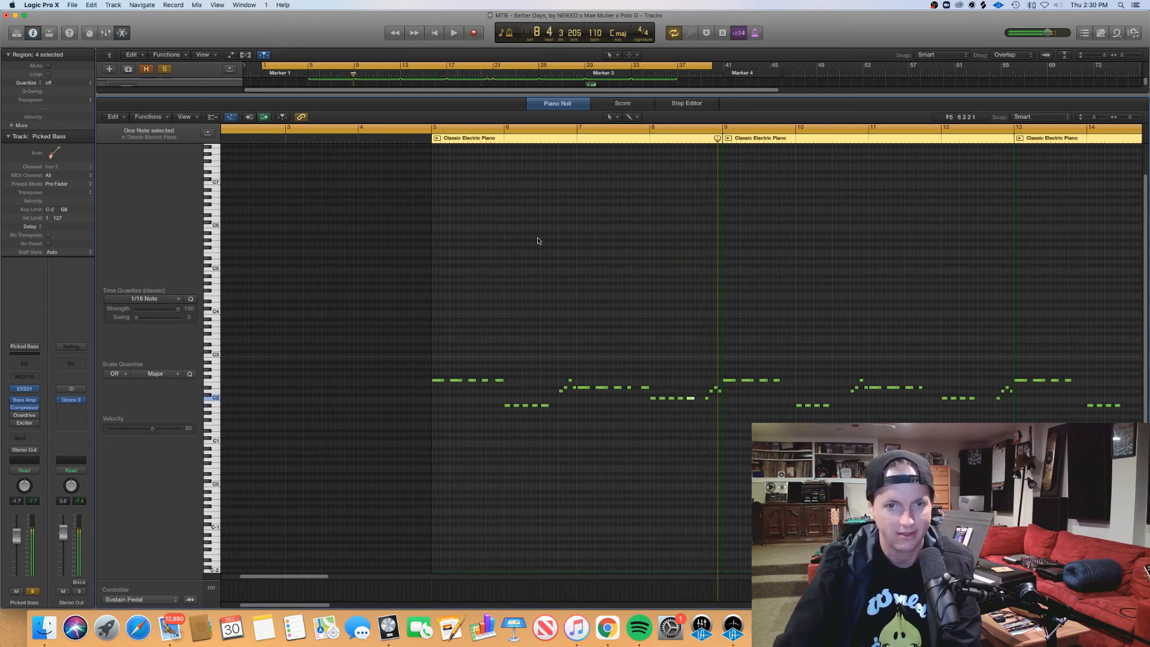
key(space)
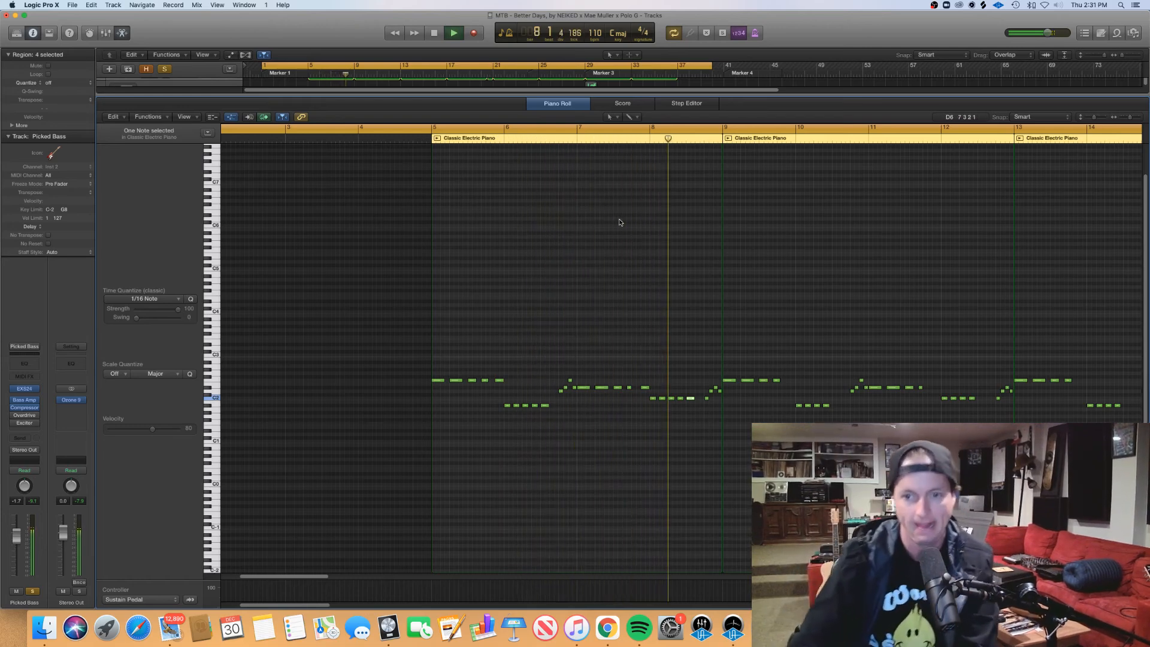
key(space)
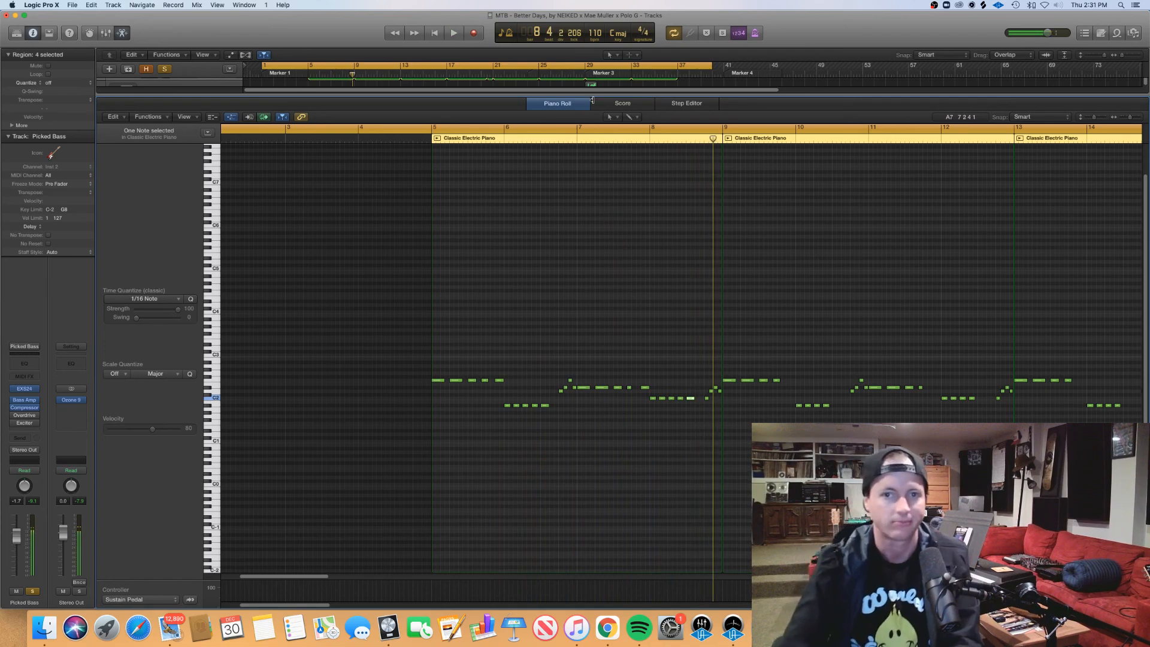
Step: Close the piano roll, solo the Boutique 909 track as well, and open its first region at bar 5
key(e)
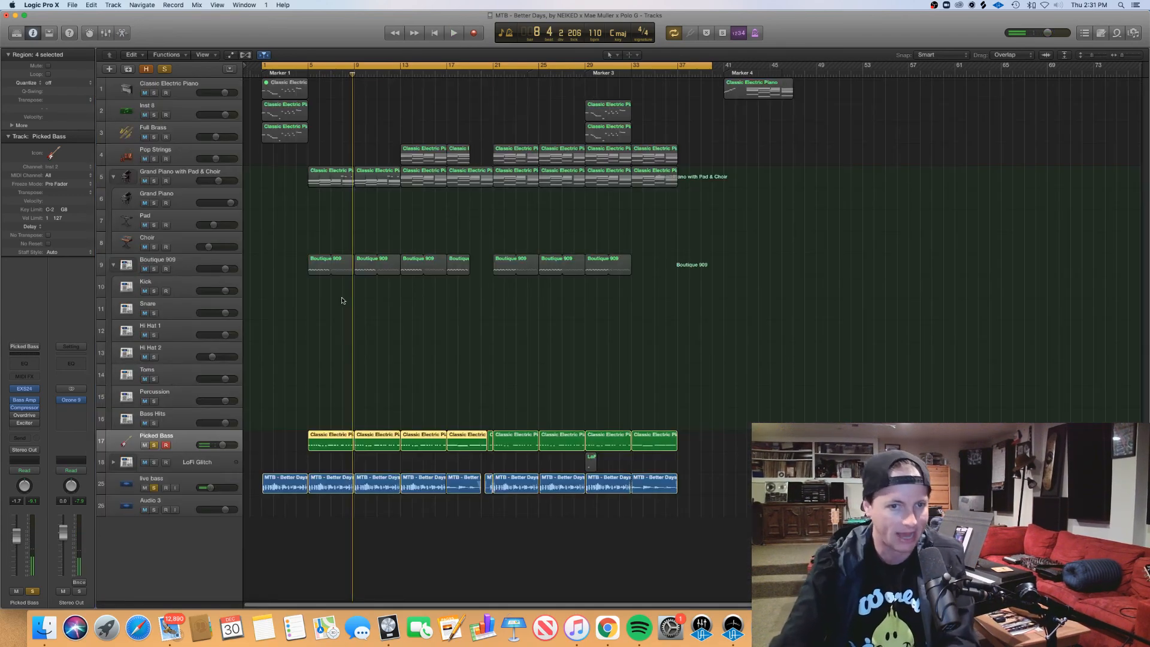
click(162, 272)
double_click(321, 266)
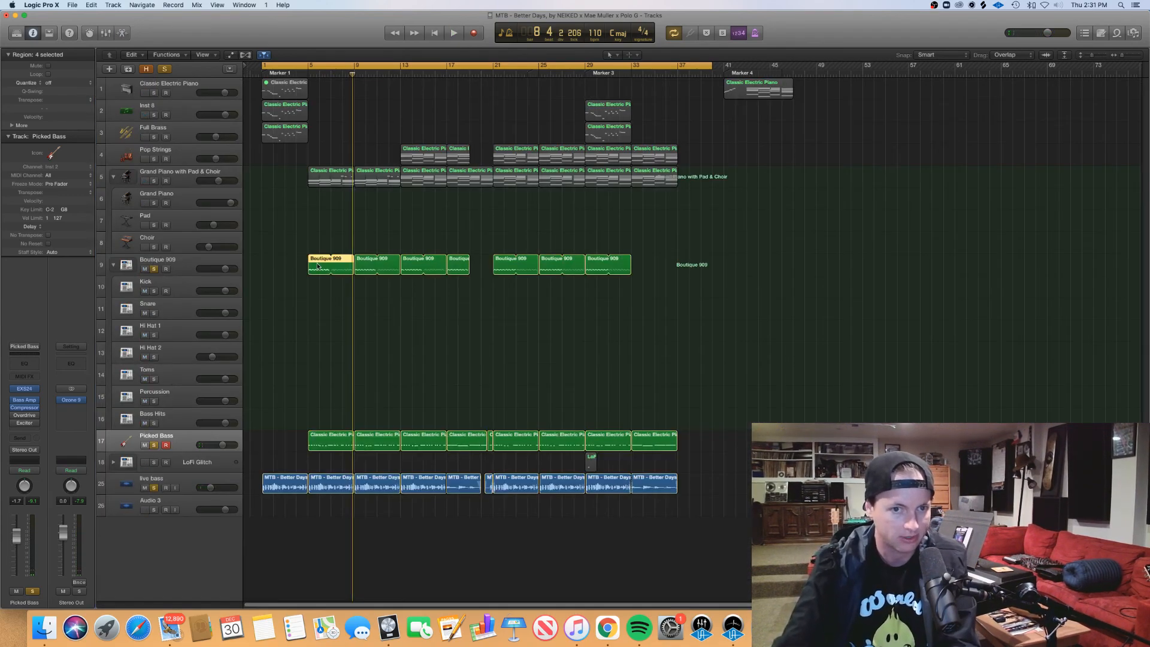
Step: Play the first Boutique 909 region with the bass from bar 5, and return to the full track arrangement
click(433, 141)
key(space)
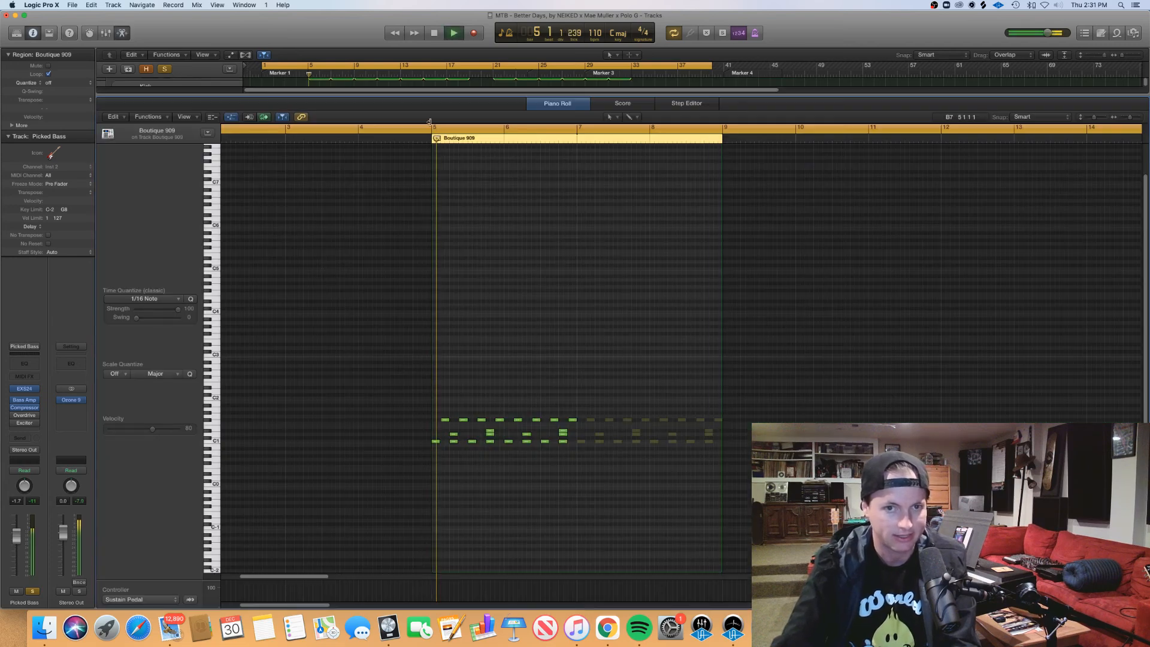
drag(426, 94, 427, 94)
key(e)
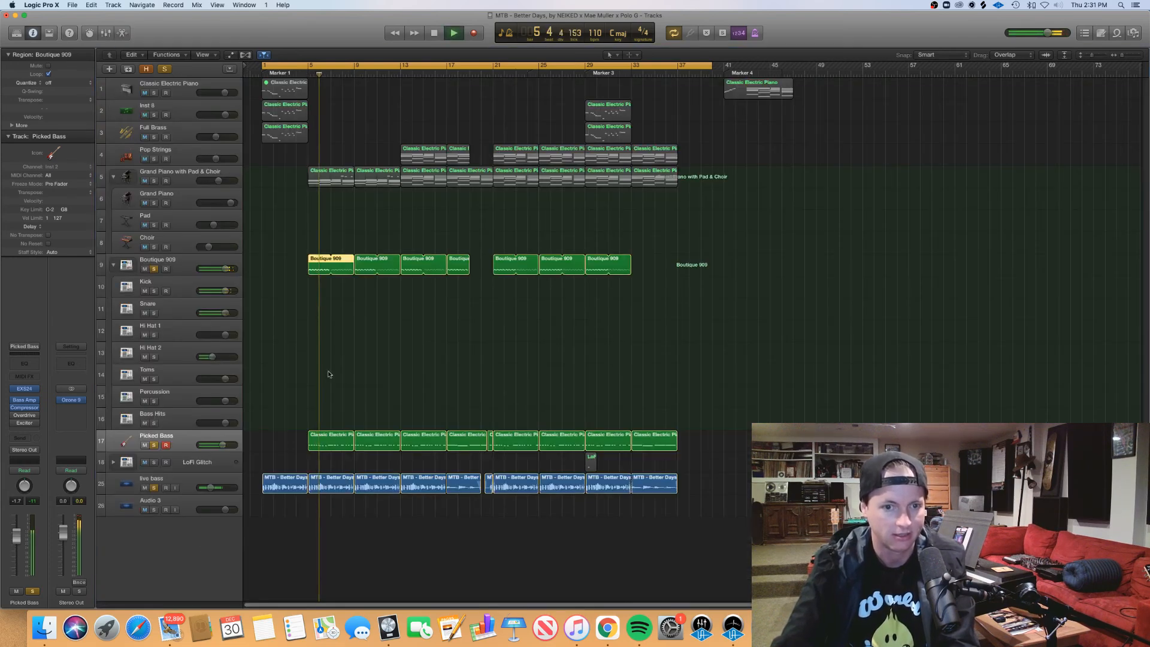
Step: Open the first Picked Bass region in the piano roll during playback, stop after bar 8, and close the piano roll
double_click(328, 442)
scroll(328, 440, right, 4)
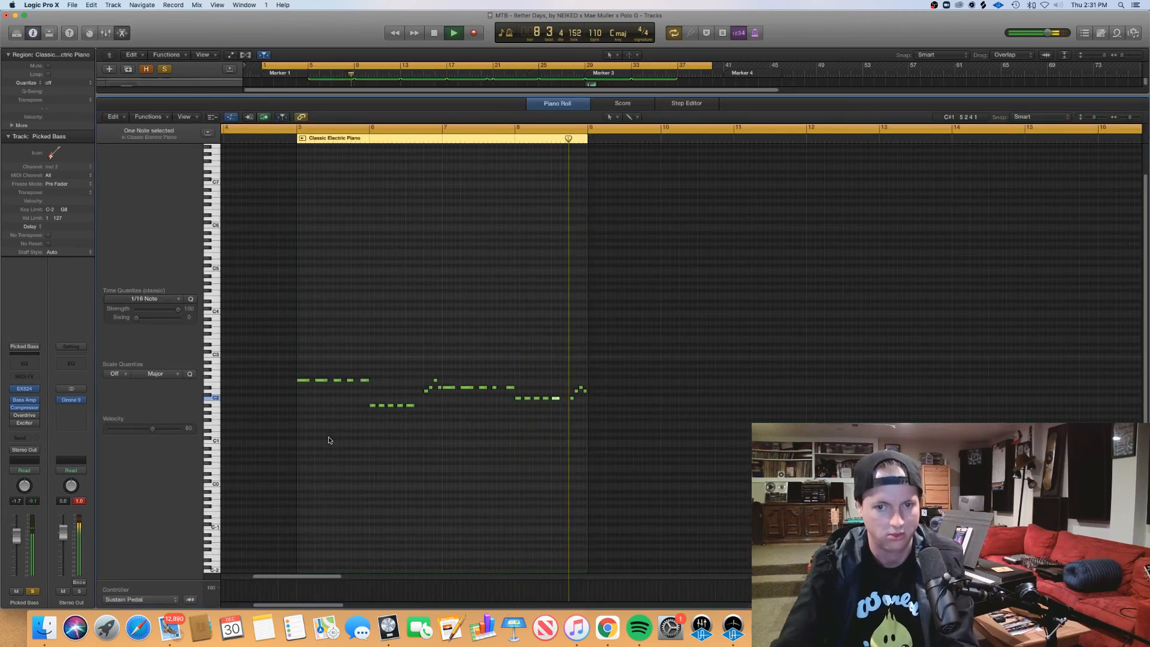
key(space)
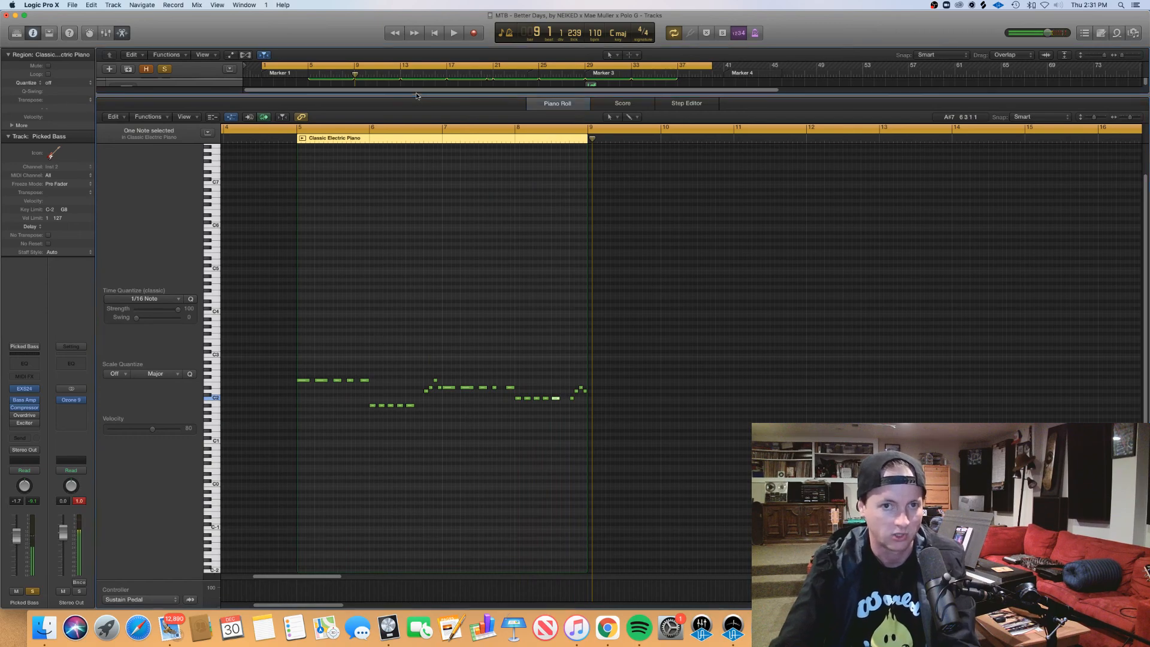
key(e)
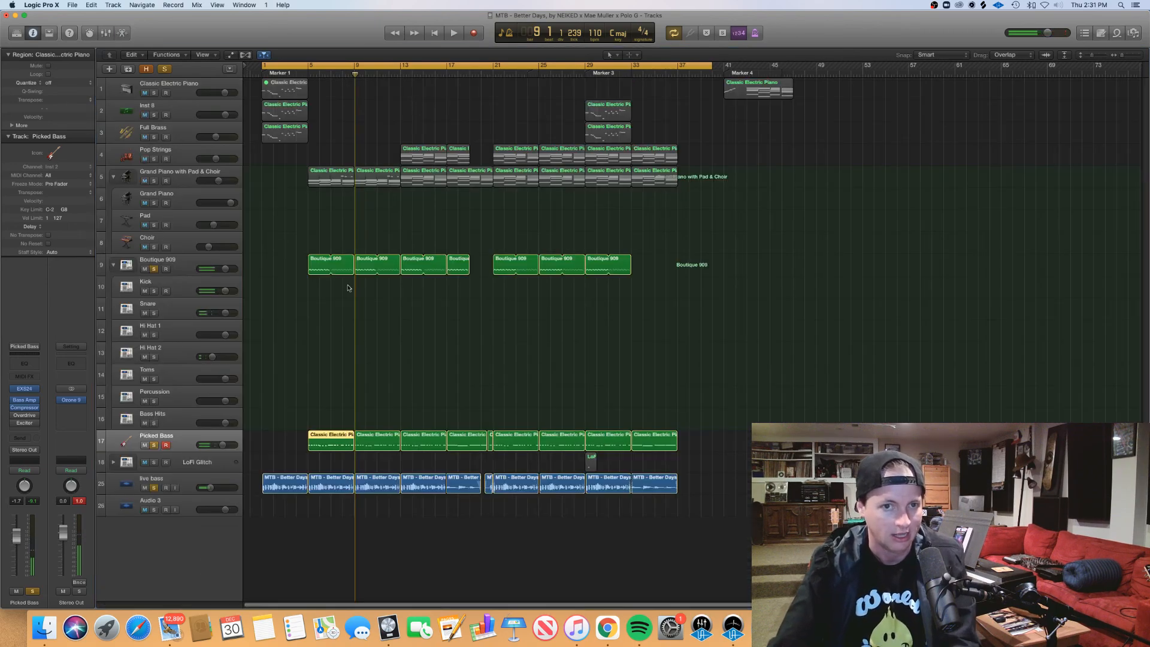
Step: Solo the Grand Piano with Pad & Choir track and open its first two regions together with the first two drum and bass regions
click(154, 181)
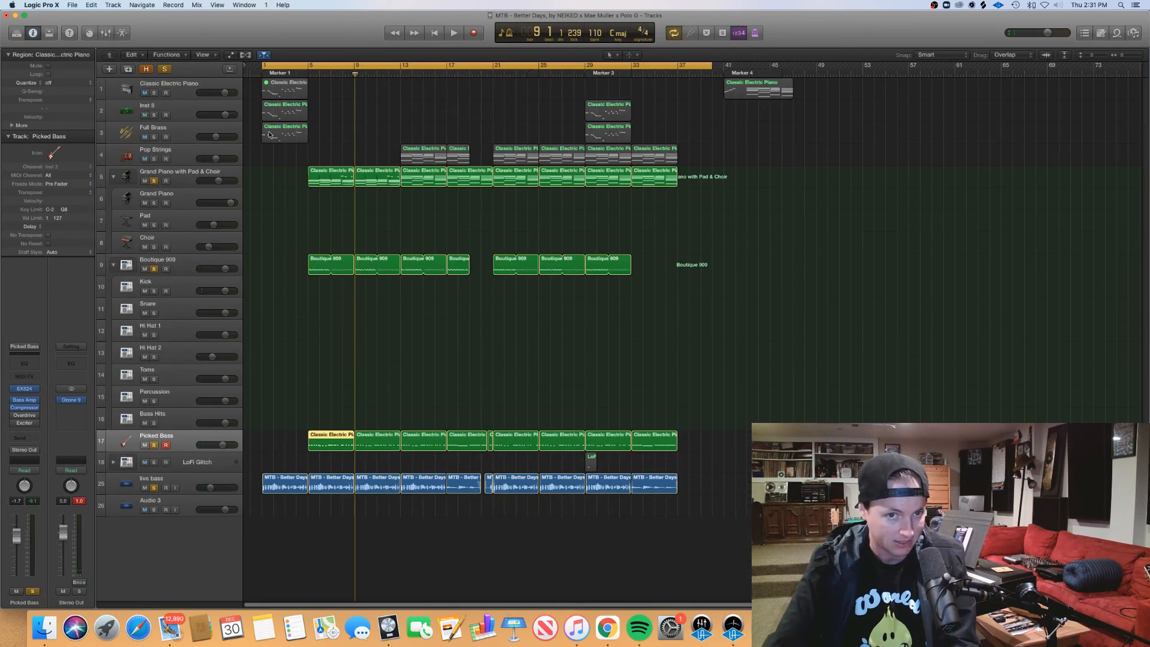
drag(339, 206, 395, 444)
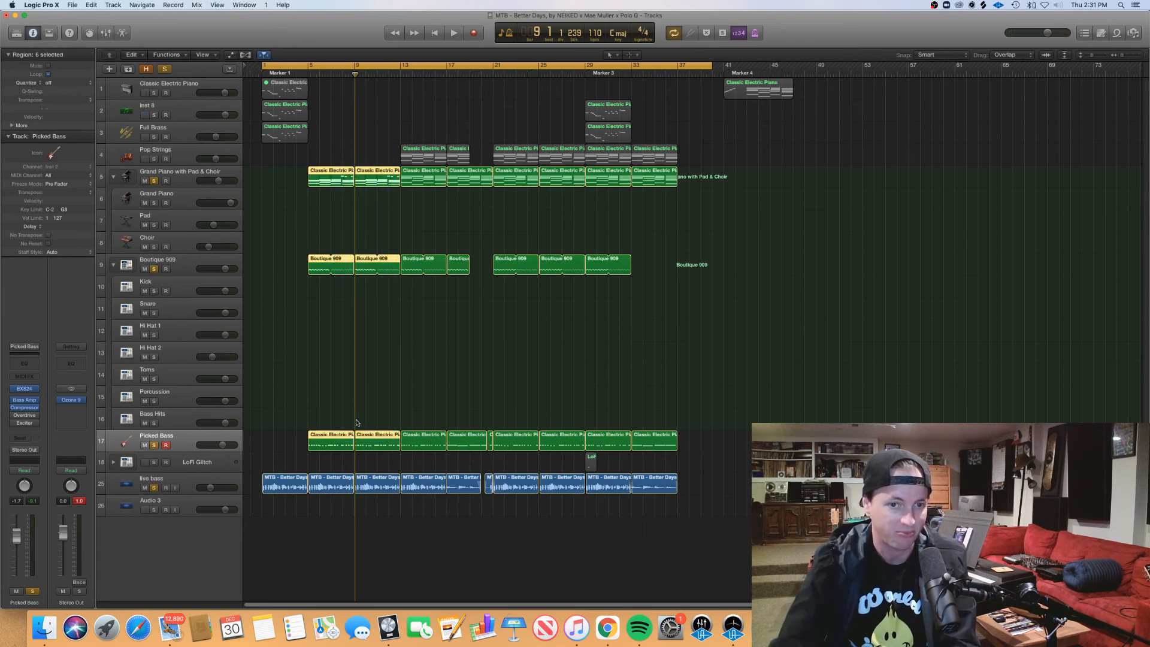
double_click(327, 178)
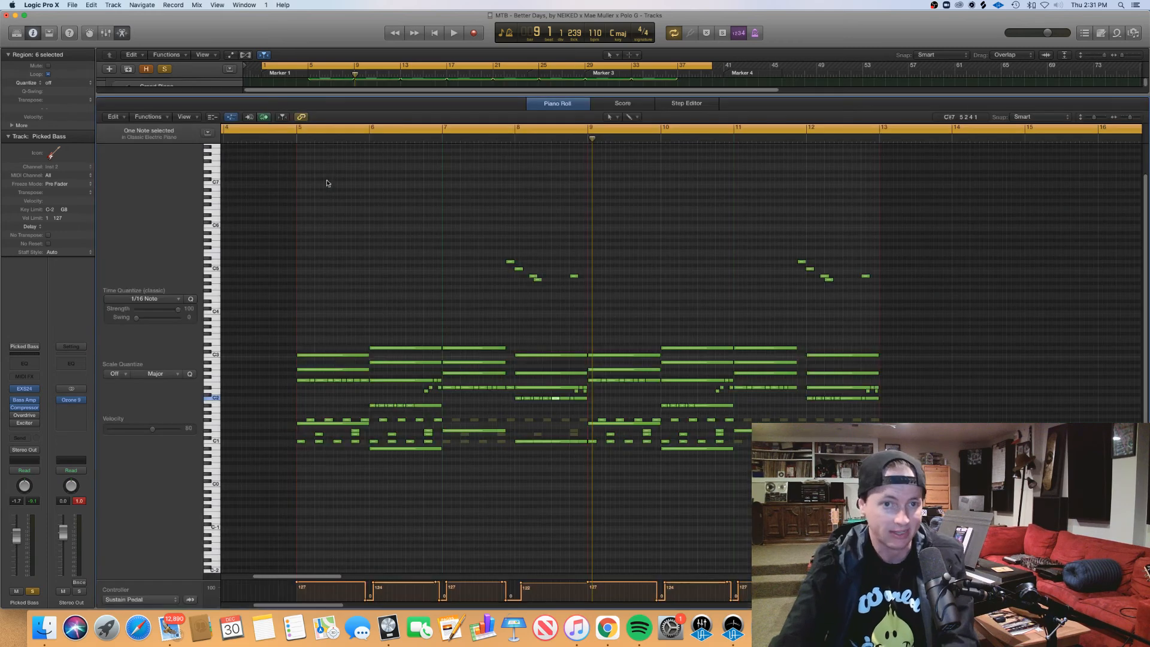
Step: Play the combined piano, drum and bass notes from bar 5 into bar 10, and close the piano roll
click(291, 139)
key(space)
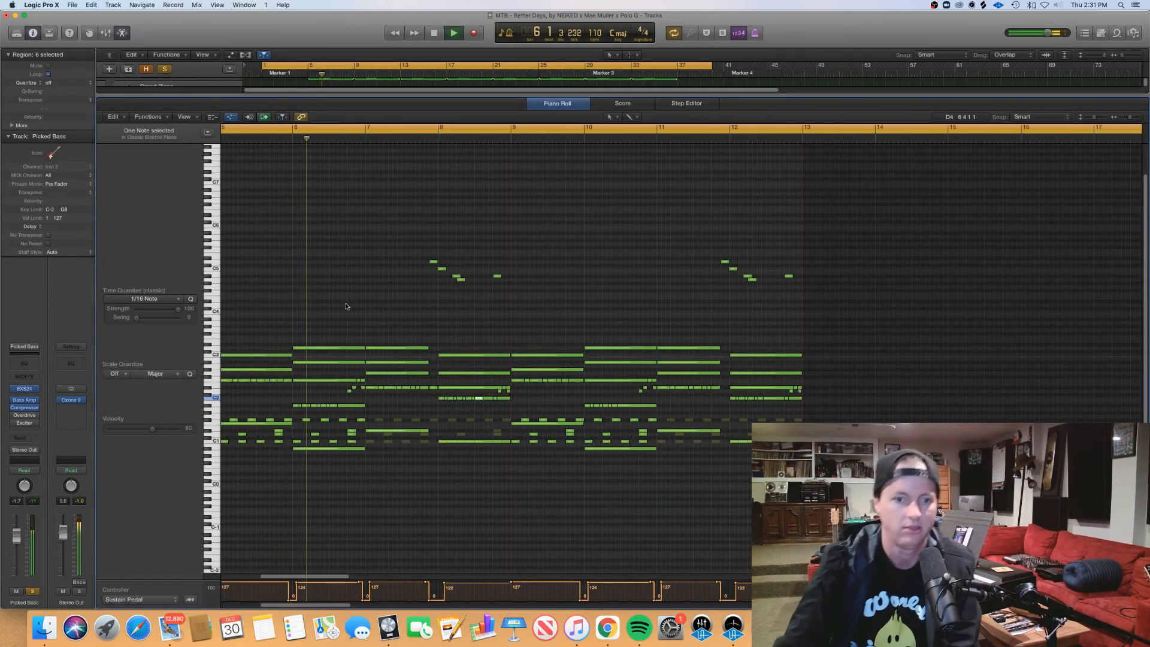
click(324, 316)
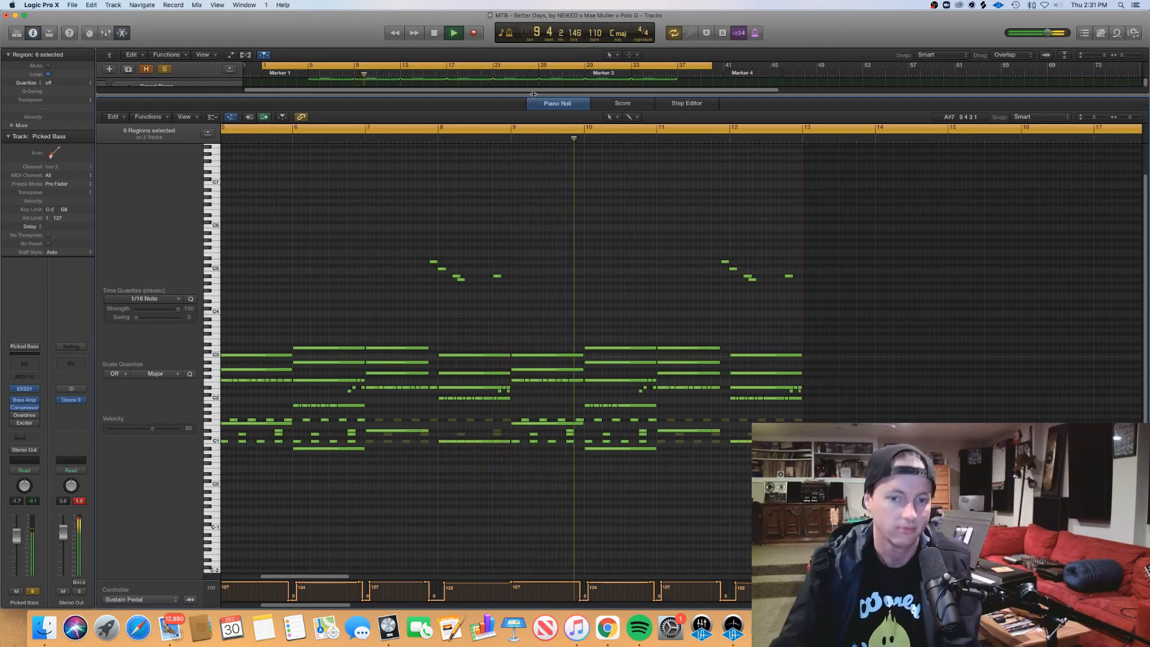
key(space)
key(p)
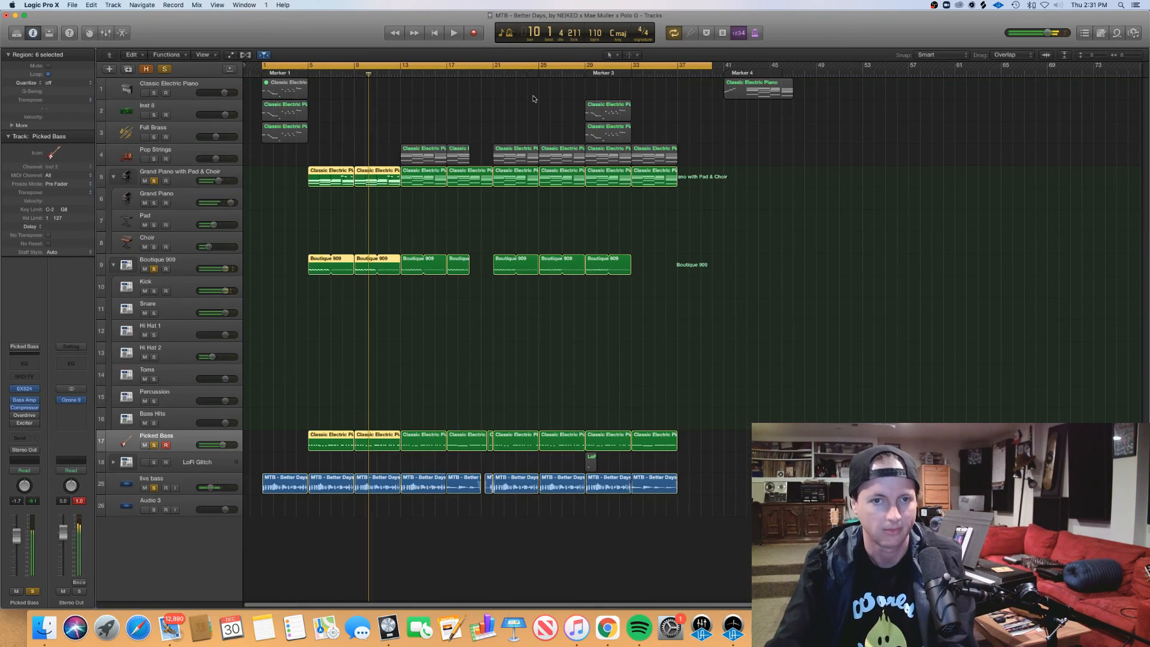
Step: Clear the region selection, solo the Pop Strings, Full Brass and Inst 8 tracks, and turn off cycle playback
click(493, 119)
drag(154, 159, 154, 115)
click(578, 67)
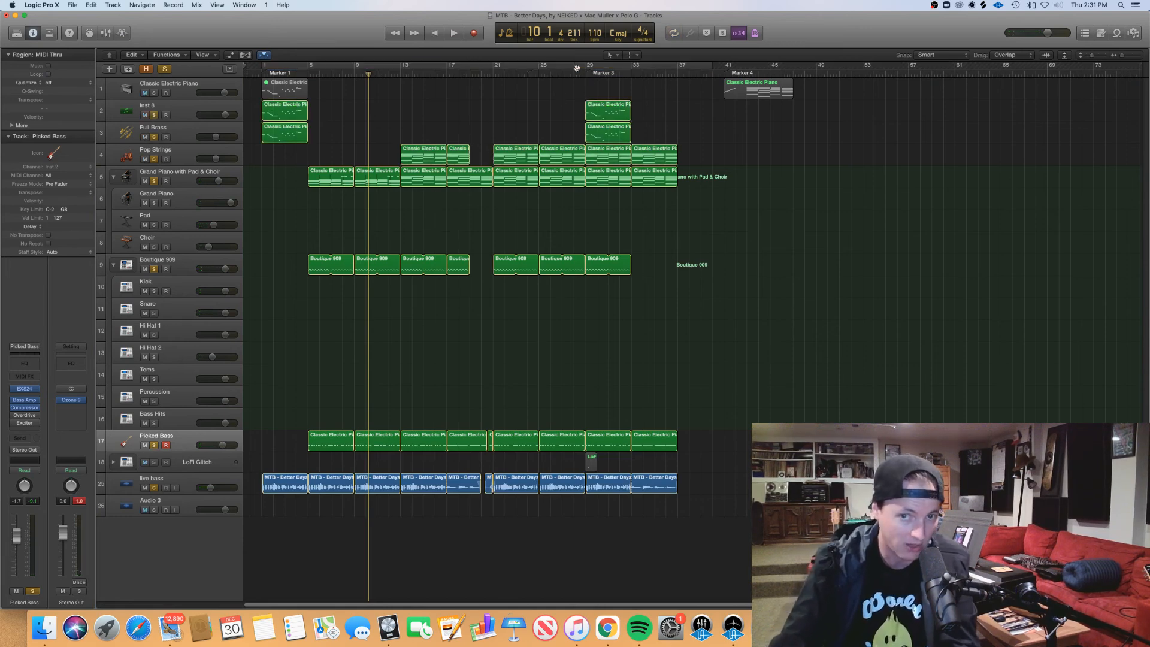
Step: Move the playhead to bar 29 and open the Inst 8 and Full Brass regions there in the piano roll
drag(434, 74, 625, 110)
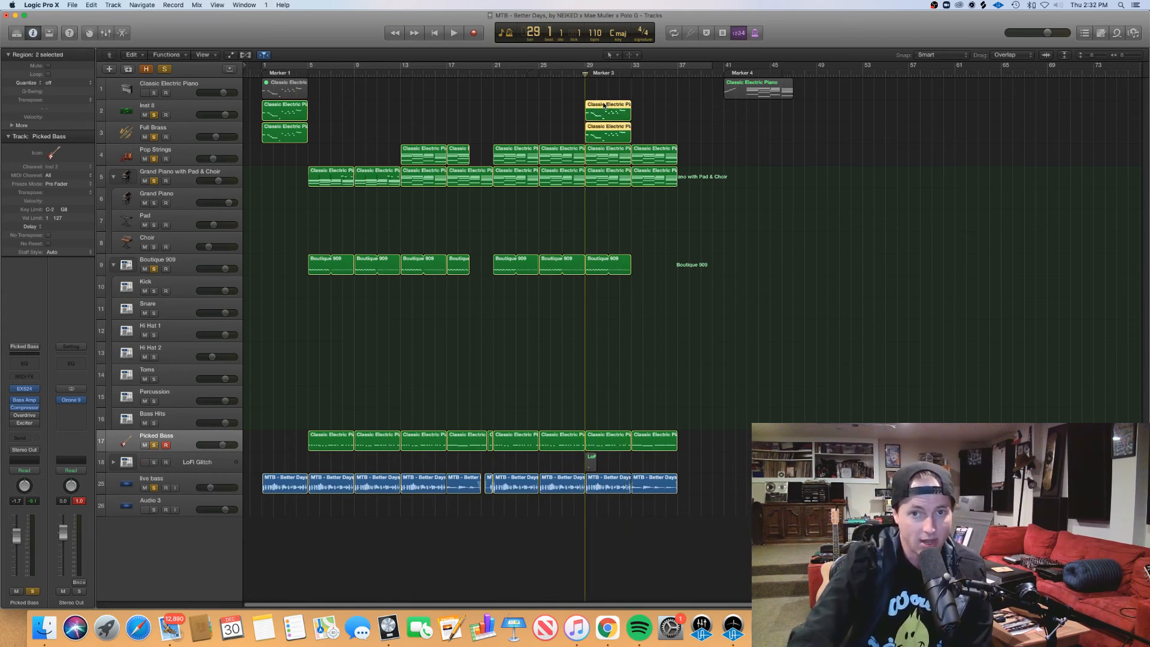
double_click(604, 105)
scroll(381, 202, left, 5)
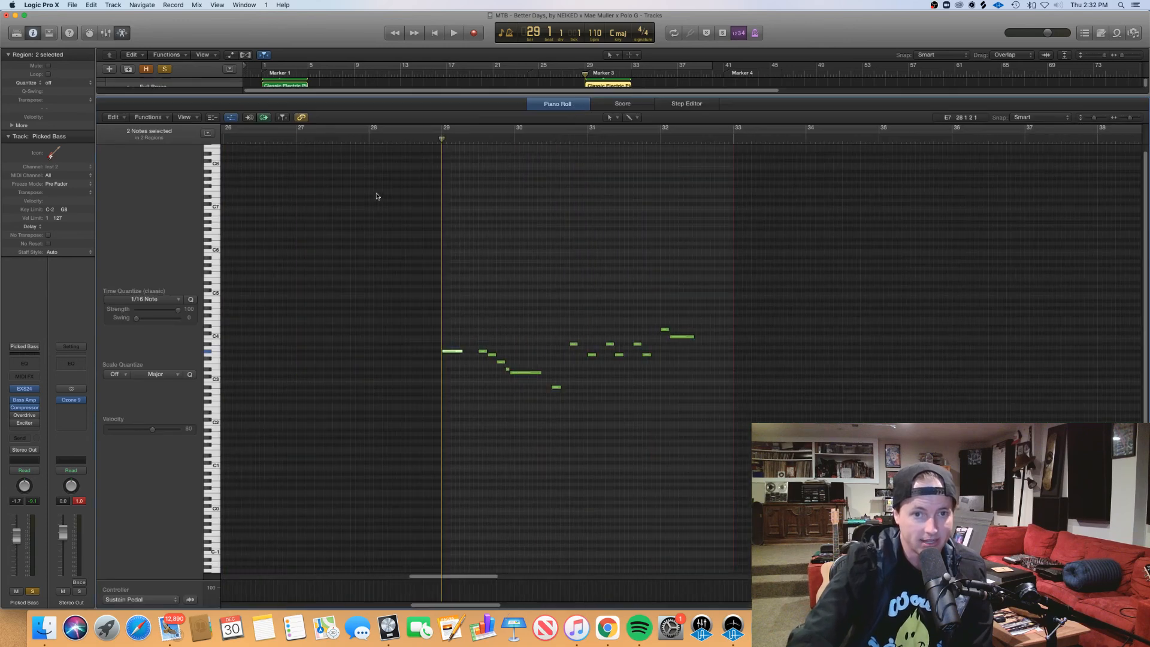
Step: Play the lead and brass melody with the full arrangement from just before bar 29 to bar 33, and close the piano roll
click(404, 138)
key(space)
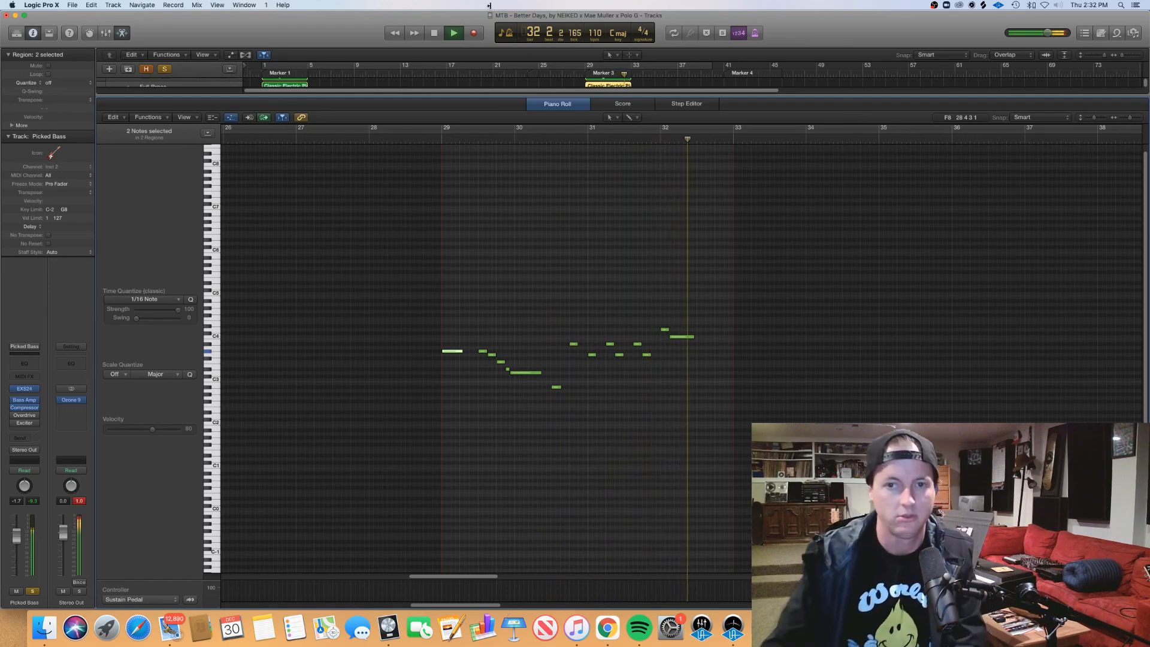
key(e)
key(space)
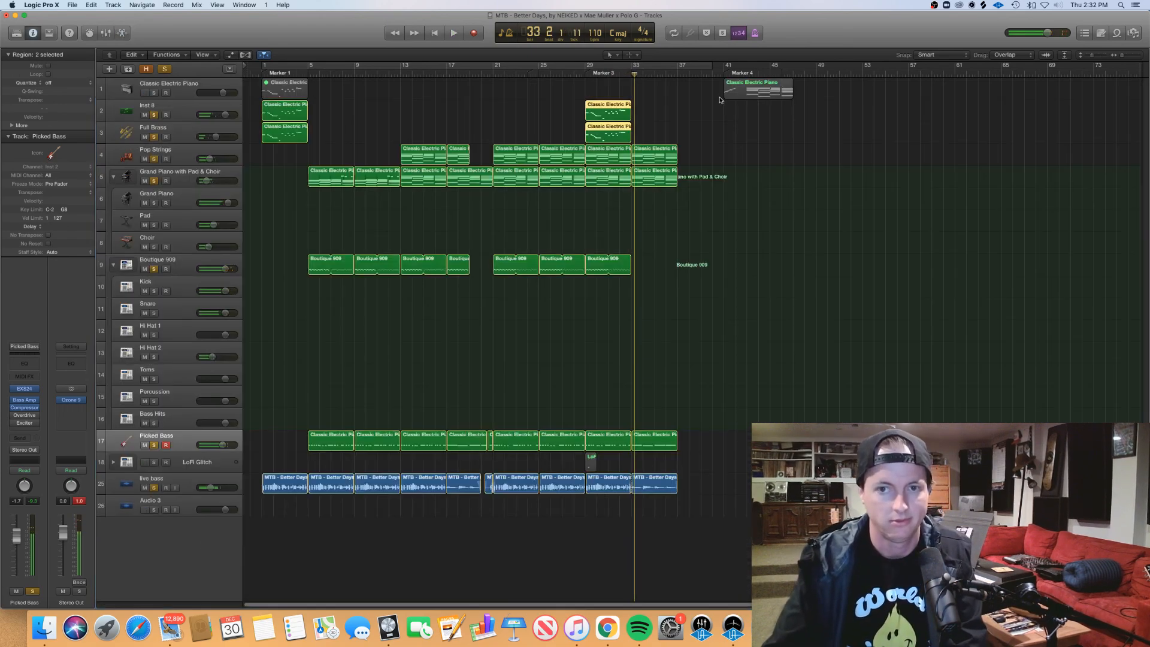